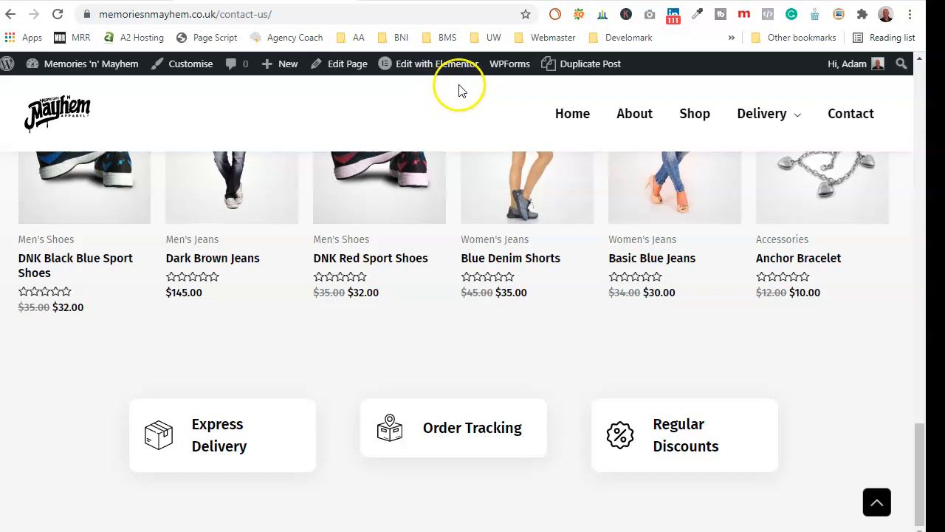
- Leave the Contact Us page for the Menus admin screen, then go to Plugins > Add New
{"action": "scroll", "coordinate": [362, 155], "scroll_direction": "up", "scroll_amount": 20}
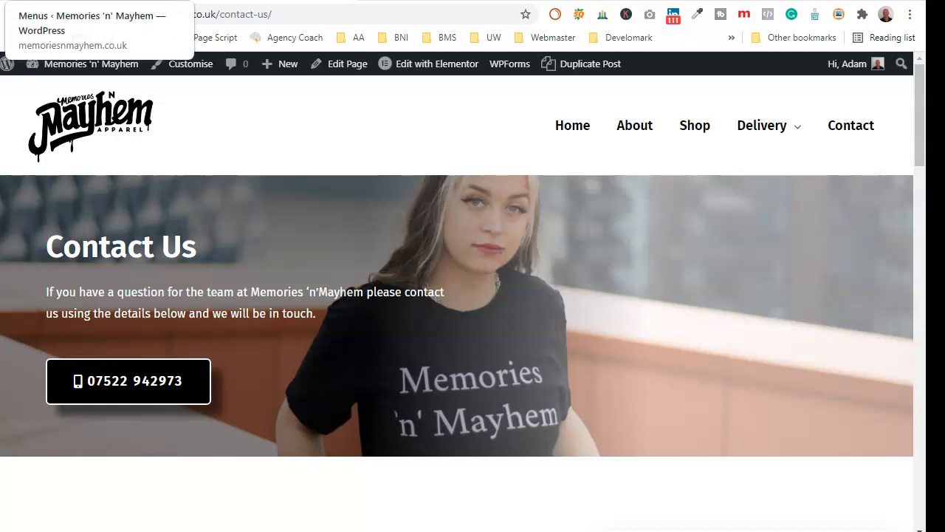
{"action": "left_click", "coordinate": [91, 0]}
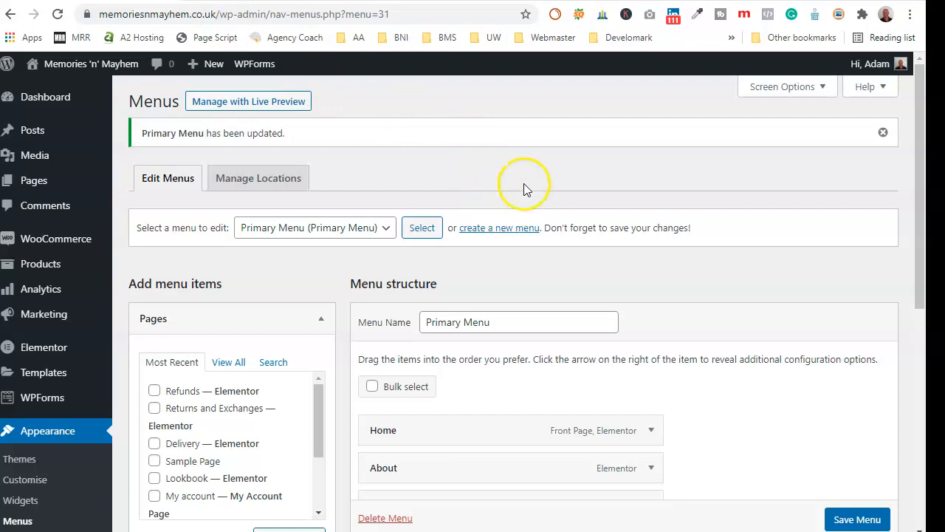
{"action": "scroll", "coordinate": [81, 280], "scroll_direction": "down", "scroll_amount": 2}
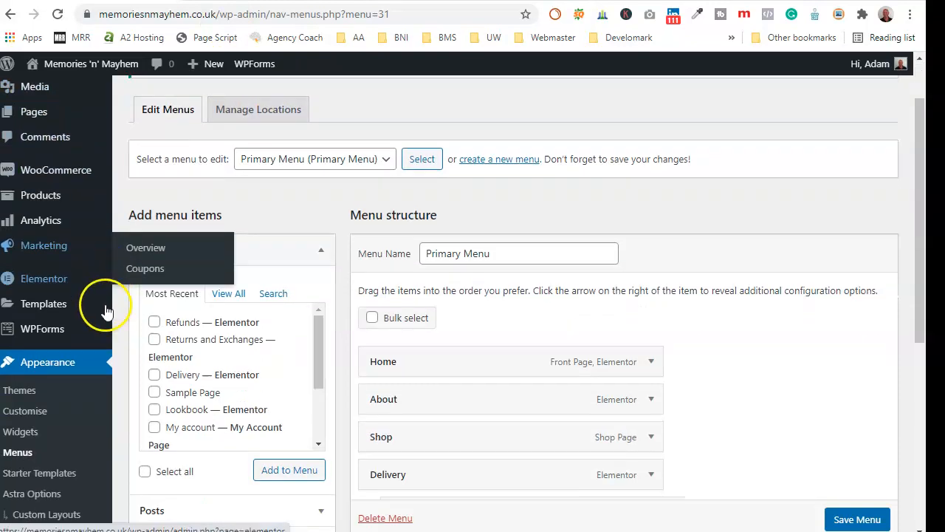
{"action": "mouse_move", "coordinate": [78, 268]}
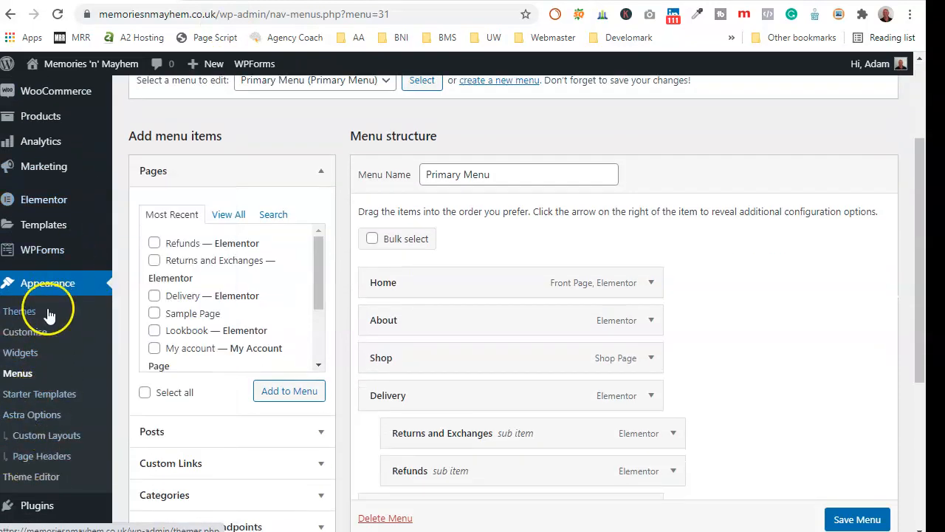
{"action": "scroll", "coordinate": [47, 314], "scroll_direction": "down", "scroll_amount": 1}
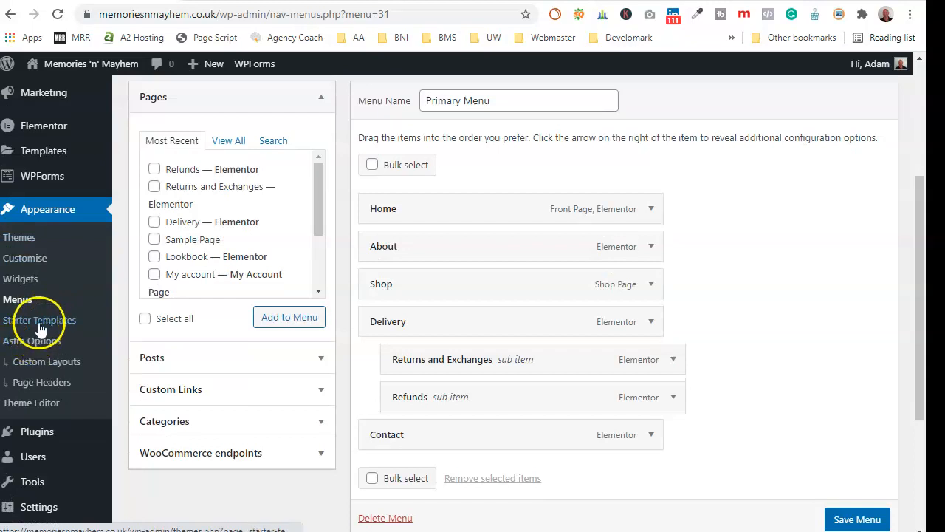
{"action": "scroll", "coordinate": [57, 369], "scroll_direction": "down", "scroll_amount": 1}
{"action": "left_click", "coordinate": [42, 421]}
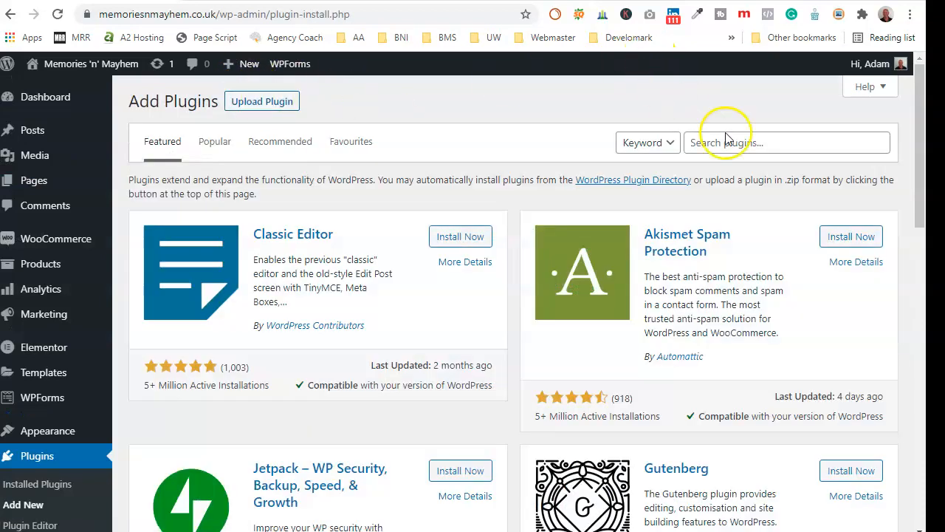
- Search plugins for 'header and footer', then install and activate Elementor Header & Footer Builder
{"action": "left_click", "coordinate": [725, 142]}
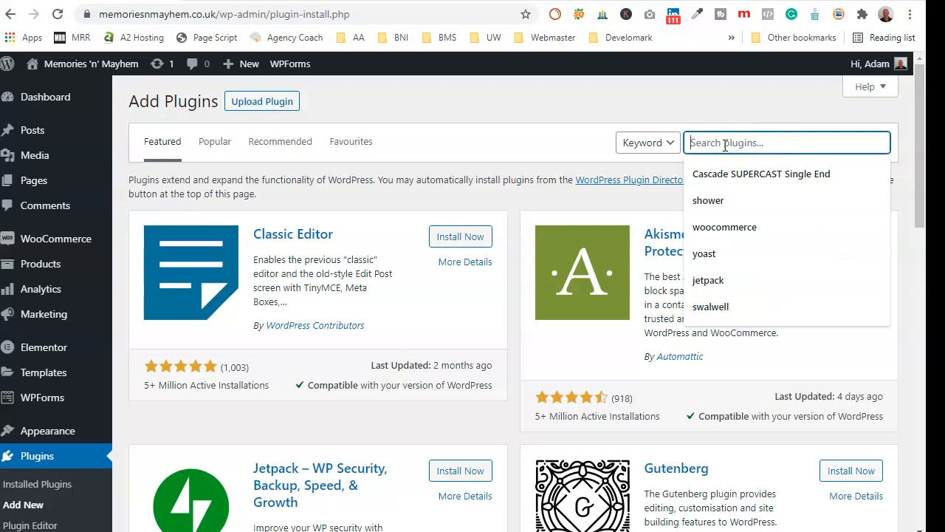
{"action": "type", "text": "heade"}
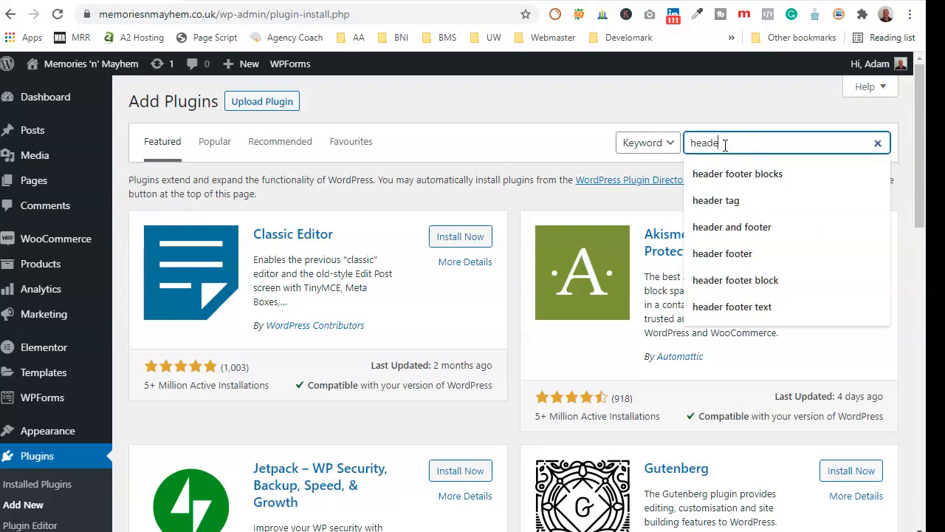
{"action": "type", "text": "r and"}
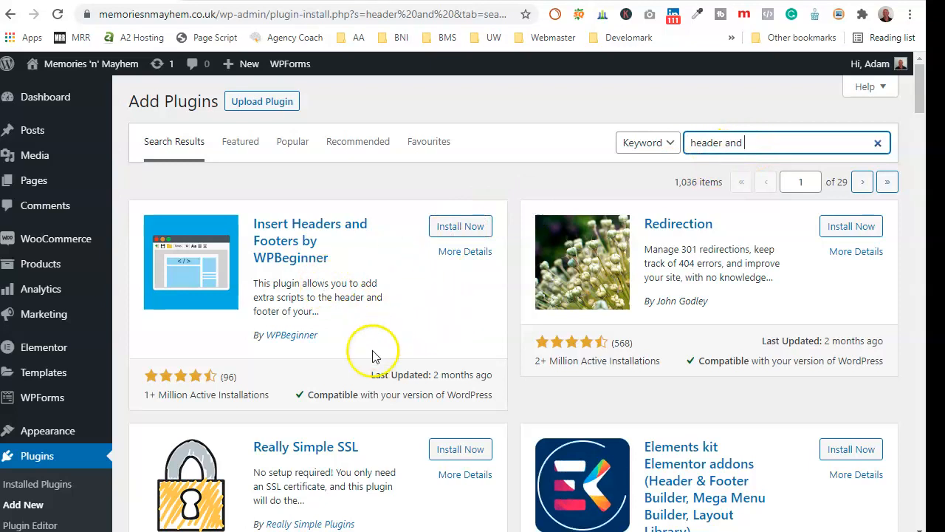
{"action": "left_click", "coordinate": [750, 143]}
{"action": "type", "text": "footer"}
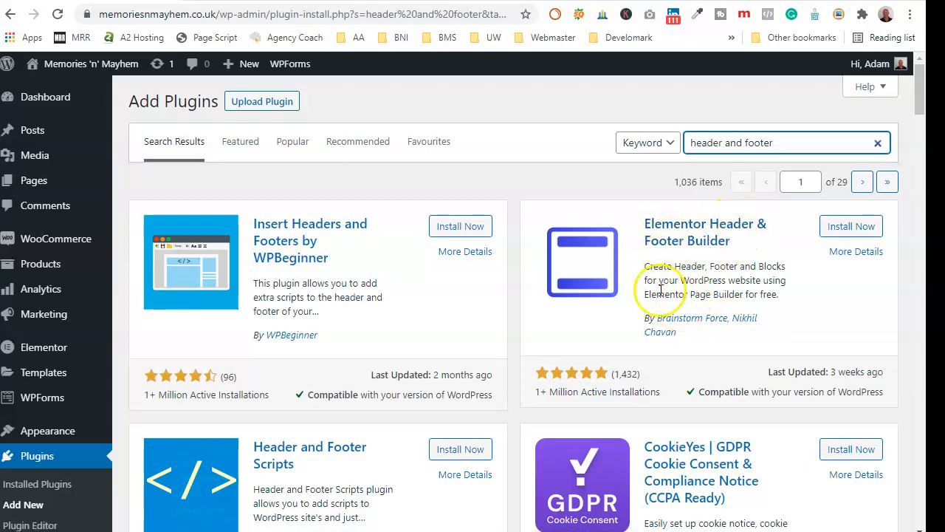
{"action": "left_click", "coordinate": [846, 230]}
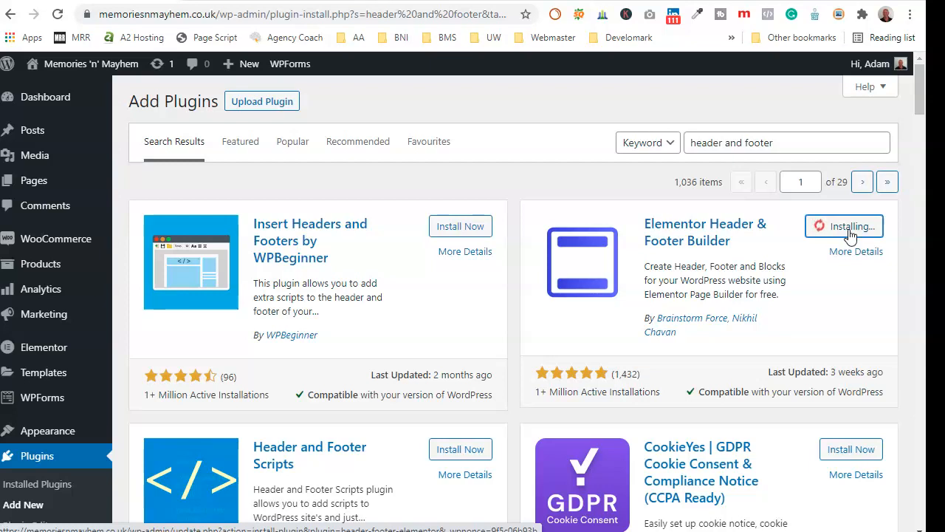
{"action": "left_click", "coordinate": [856, 229]}
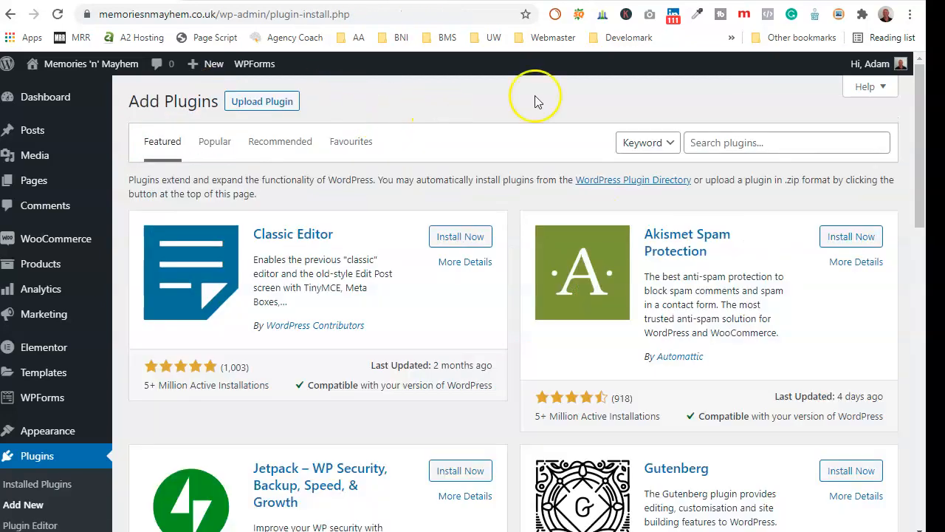
- Search plugins for 'cookie', then install and activate CookieYes GDPR Cookie Consent
{"action": "left_click", "coordinate": [739, 142]}
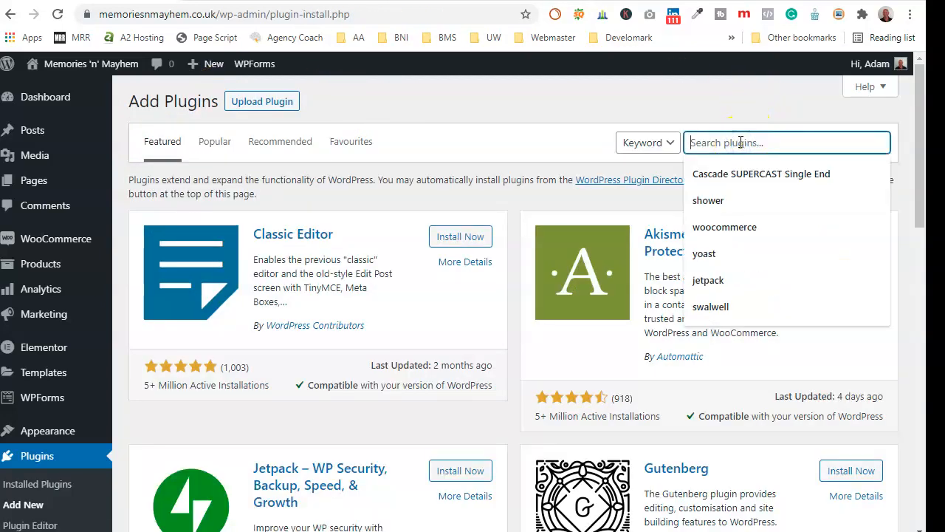
{"action": "type", "text": "cookie"}
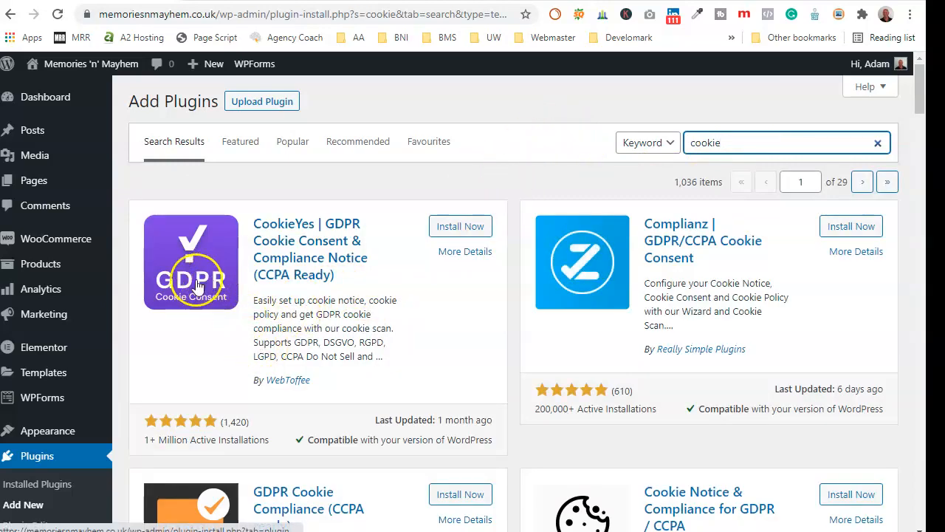
{"action": "scroll", "coordinate": [303, 300], "scroll_direction": "down", "scroll_amount": 2}
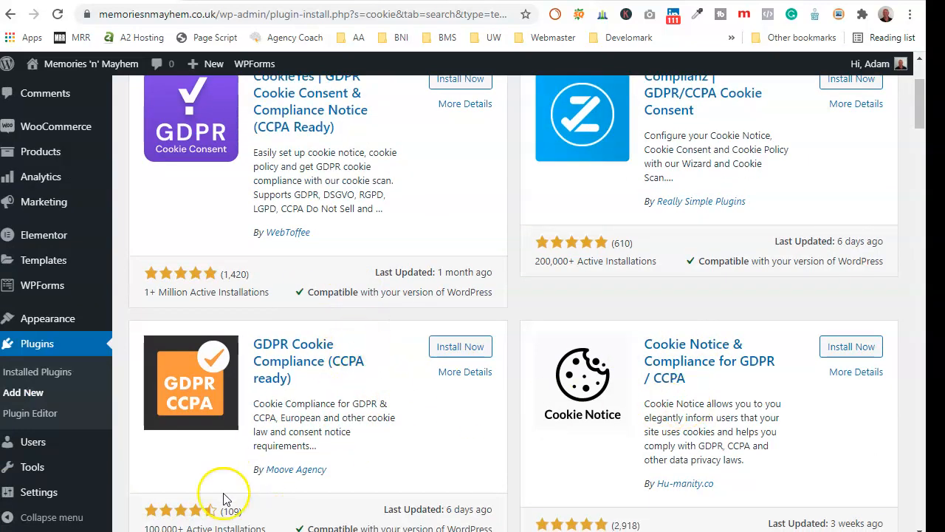
{"action": "scroll", "coordinate": [328, 223], "scroll_direction": "up", "scroll_amount": 2}
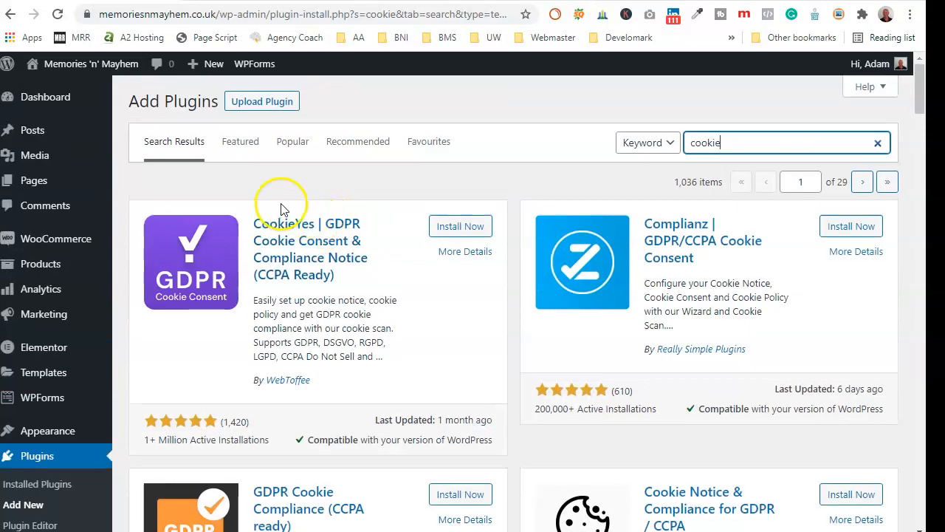
{"action": "left_click", "coordinate": [454, 227]}
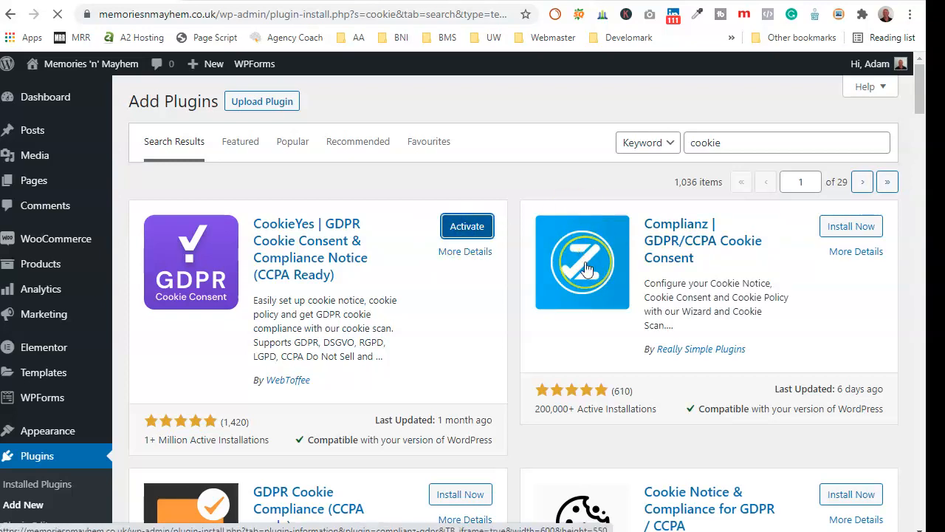
{"action": "scroll", "coordinate": [586, 271], "scroll_direction": "down", "scroll_amount": 6}
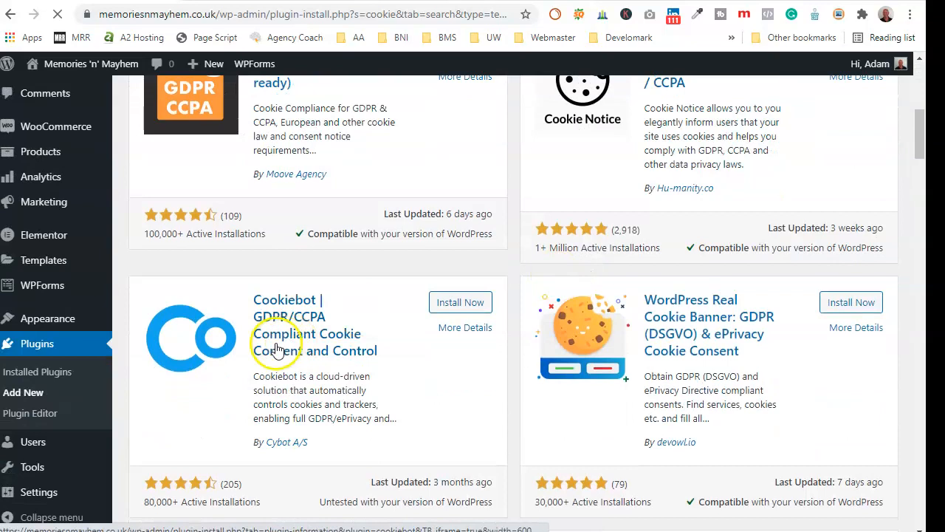
{"action": "scroll", "coordinate": [401, 325], "scroll_direction": "down", "scroll_amount": 2}
{"action": "scroll", "coordinate": [468, 264], "scroll_direction": "up", "scroll_amount": 2}
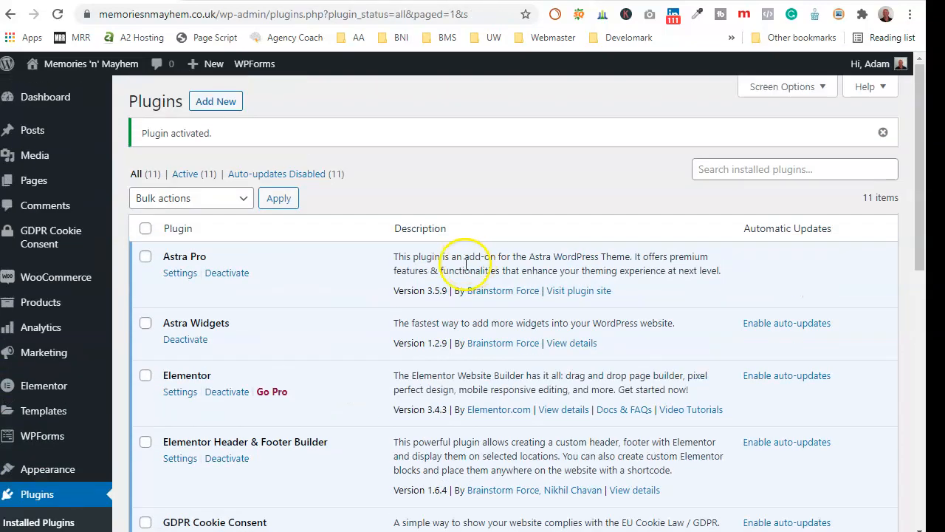
- Search the plugin directory for 'terms' and install WP AutoTerms
{"action": "left_click", "coordinate": [221, 107]}
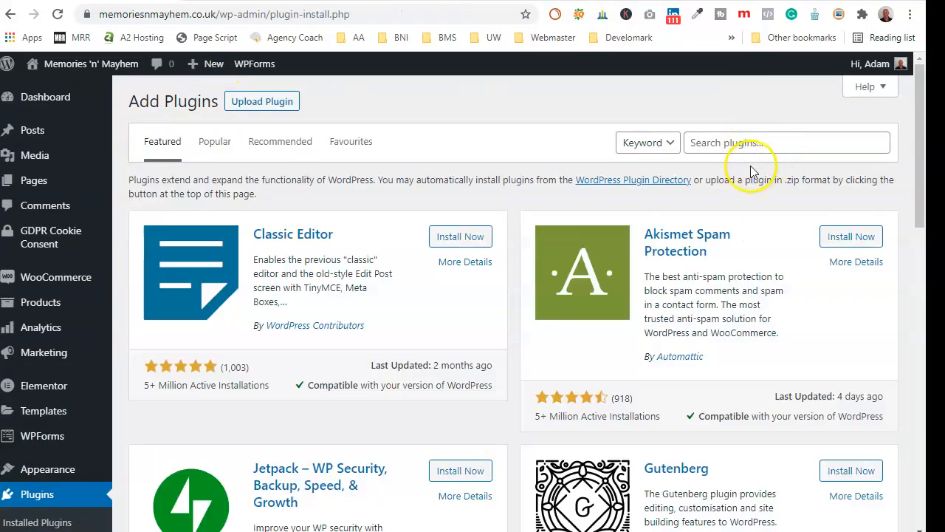
{"action": "left_click", "coordinate": [734, 145]}
{"action": "type", "text": "terms"}
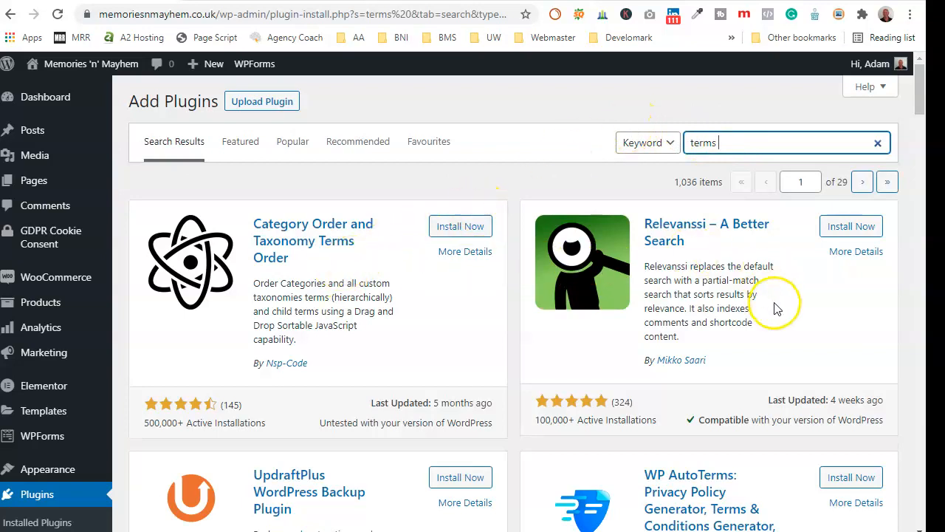
{"action": "scroll", "coordinate": [774, 308], "scroll_direction": "down", "scroll_amount": 2}
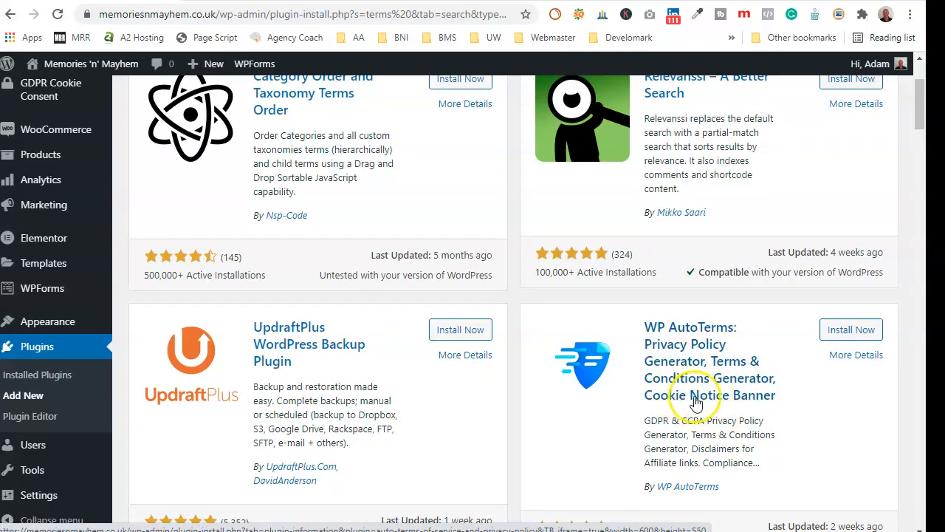
{"action": "left_click", "coordinate": [844, 333]}
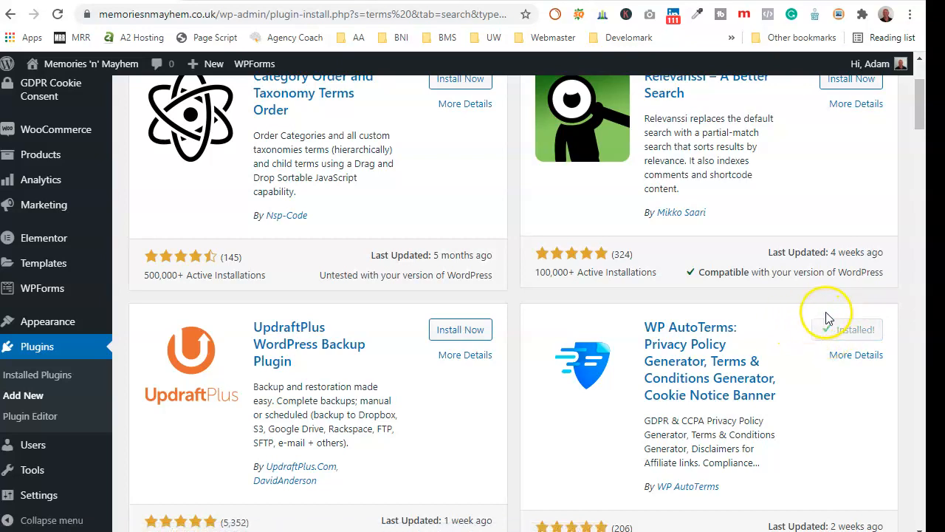
- Activate WP AutoTerms and look over its new admin sidebar submenus
{"action": "left_click", "coordinate": [855, 330]}
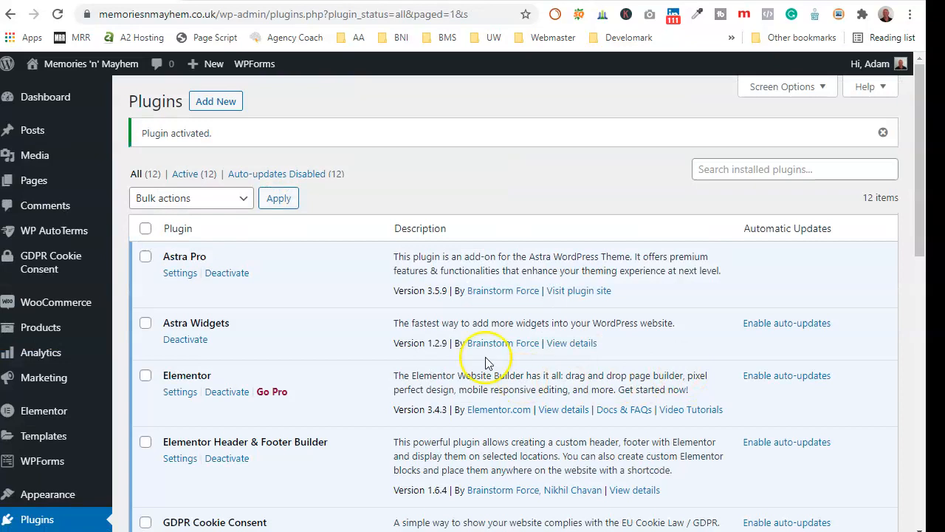
{"action": "scroll", "coordinate": [93, 348], "scroll_direction": "down", "scroll_amount": 3}
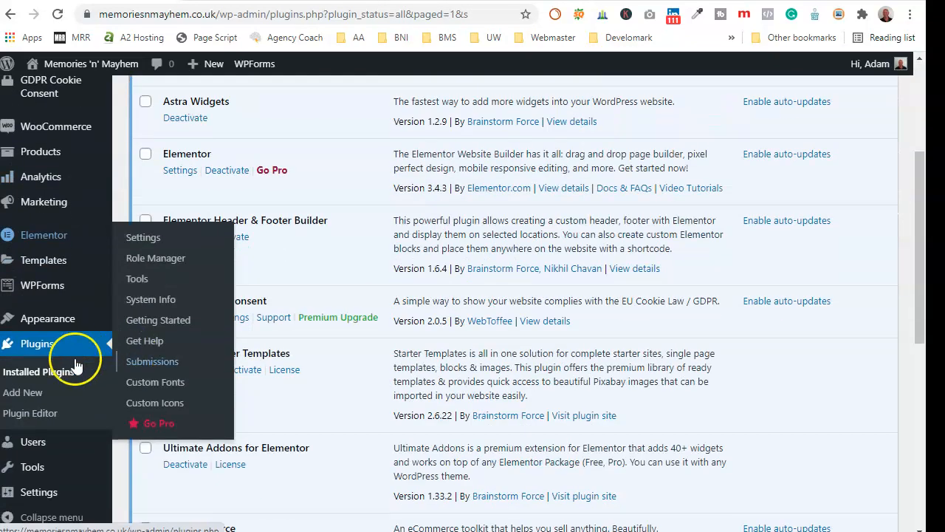
{"action": "scroll", "coordinate": [146, 418], "scroll_direction": "down", "scroll_amount": 1}
{"action": "mouse_move", "coordinate": [64, 476]}
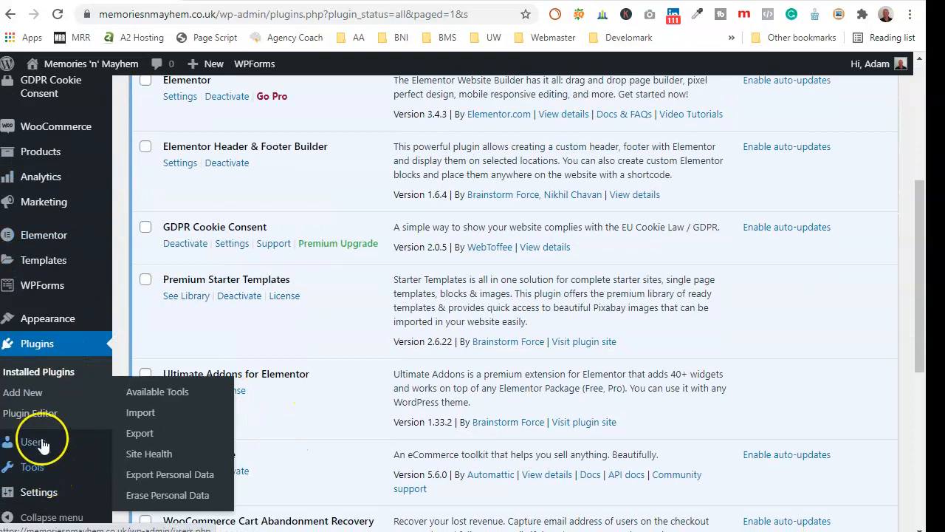
{"action": "mouse_move", "coordinate": [41, 294]}
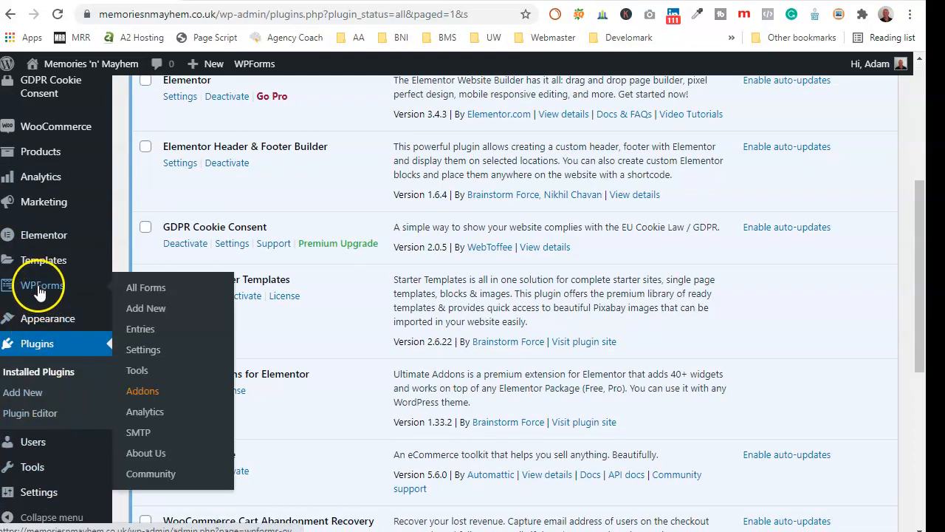
{"action": "mouse_move", "coordinate": [37, 268]}
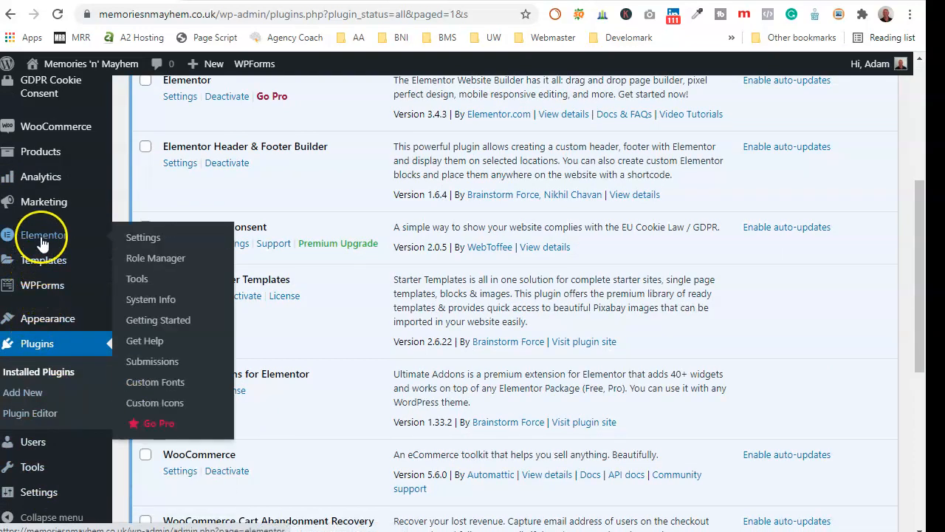
{"action": "scroll", "coordinate": [44, 266], "scroll_direction": "up", "scroll_amount": 2}
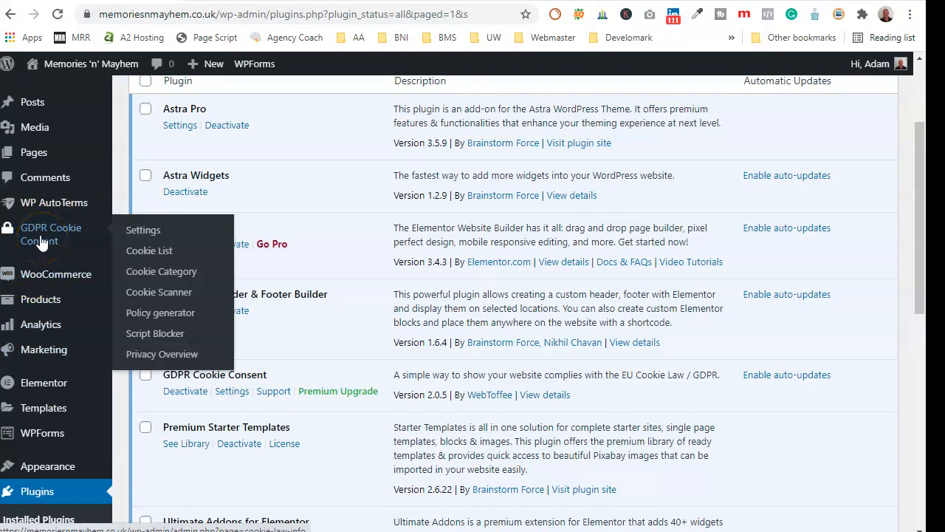
{"action": "mouse_move", "coordinate": [49, 211]}
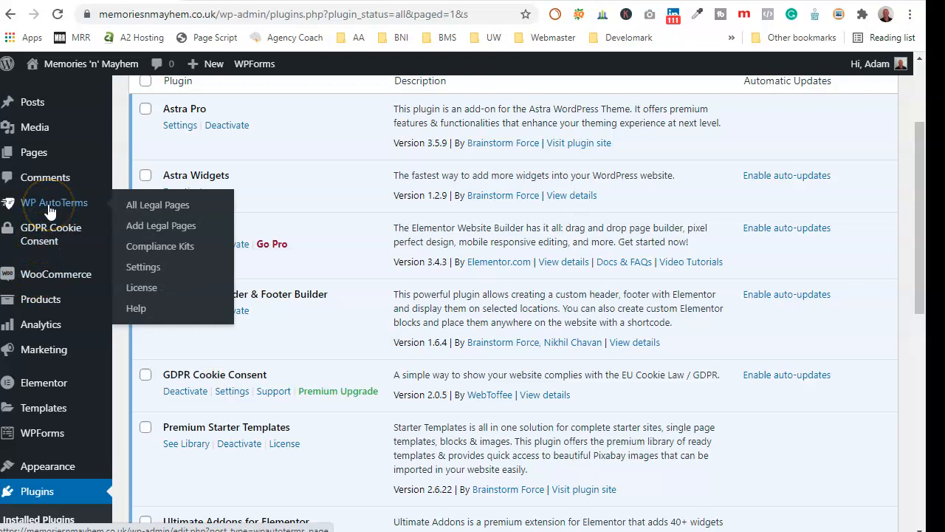
- Start a new Simple Privacy Policy from WP AutoTerms' Add Legal Pages
{"action": "left_click", "coordinate": [141, 212]}
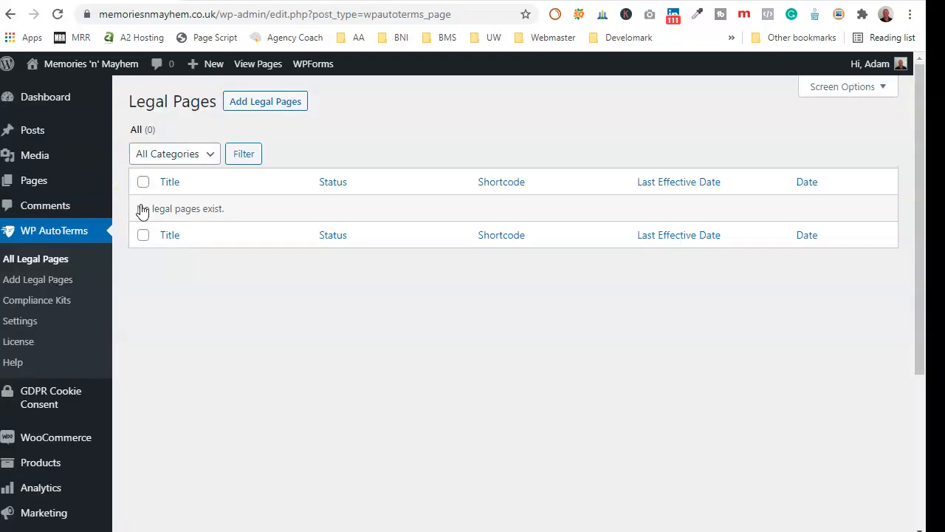
{"action": "left_click", "coordinate": [288, 106]}
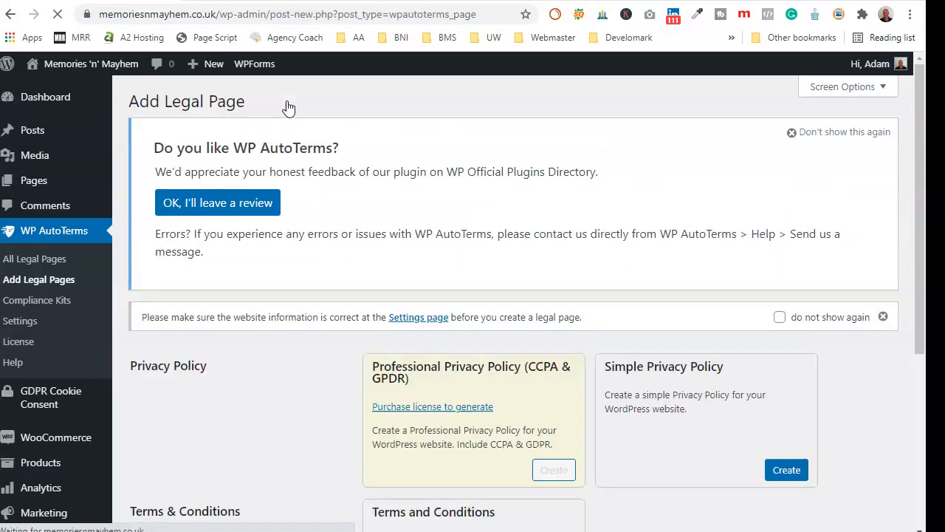
{"action": "scroll", "coordinate": [375, 264], "scroll_direction": "down", "scroll_amount": 2}
{"action": "scroll", "coordinate": [354, 243], "scroll_direction": "down", "scroll_amount": 2}
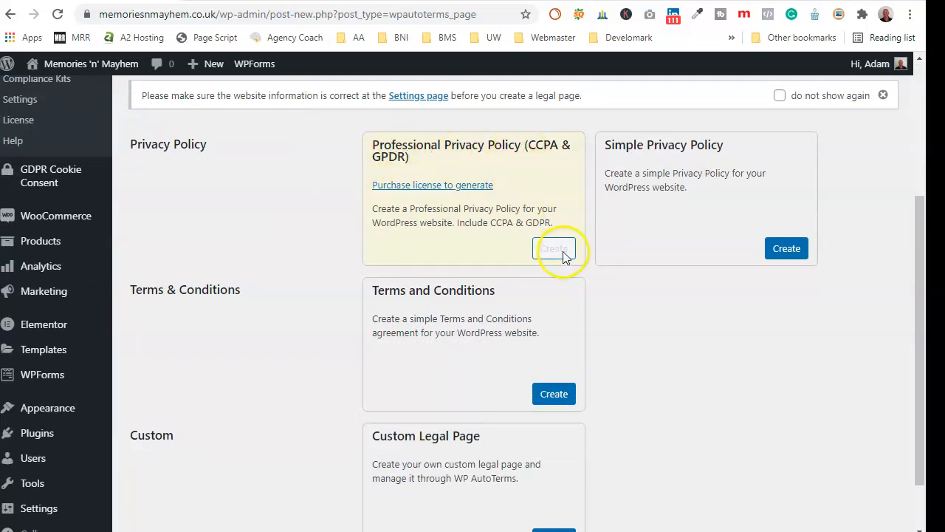
{"action": "left_click", "coordinate": [786, 249]}
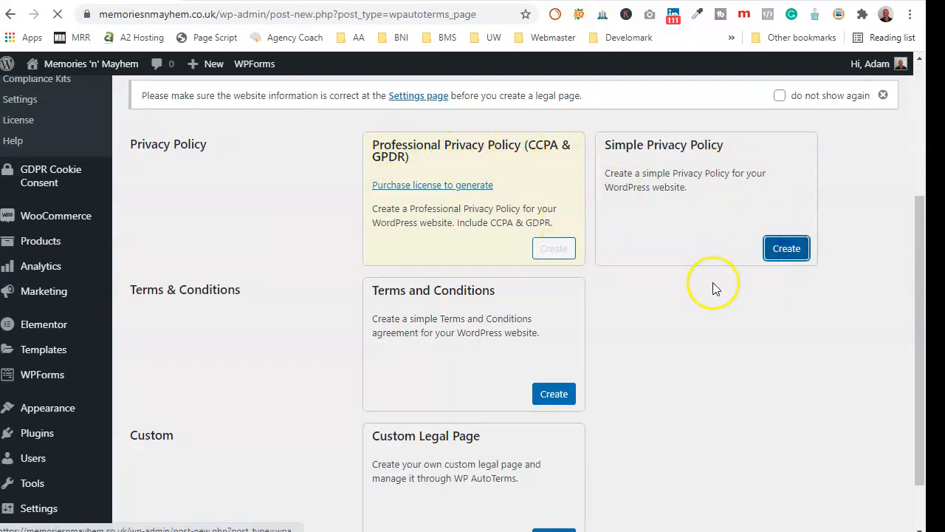
- Set the privacy policy's country to United Kingdom
{"action": "scroll", "coordinate": [687, 300], "scroll_direction": "down", "scroll_amount": 3}
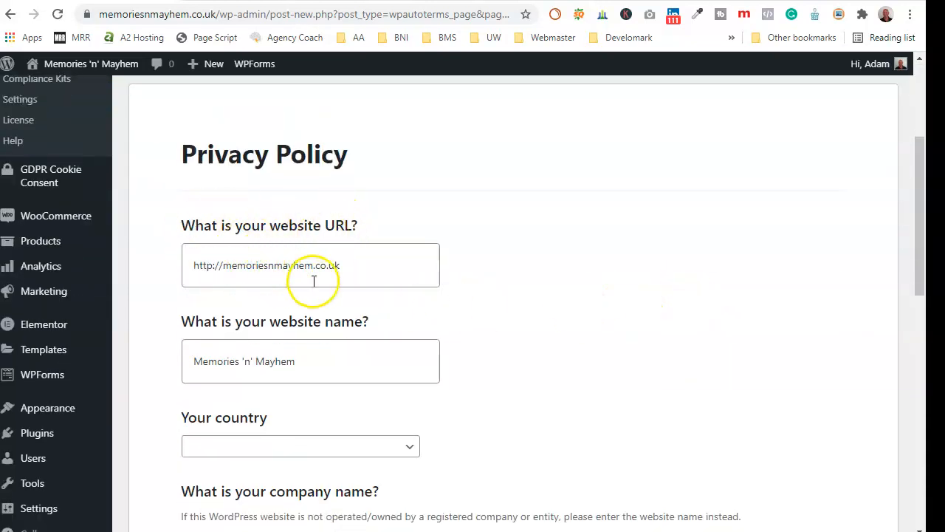
{"action": "scroll", "coordinate": [365, 333], "scroll_direction": "down", "scroll_amount": 2}
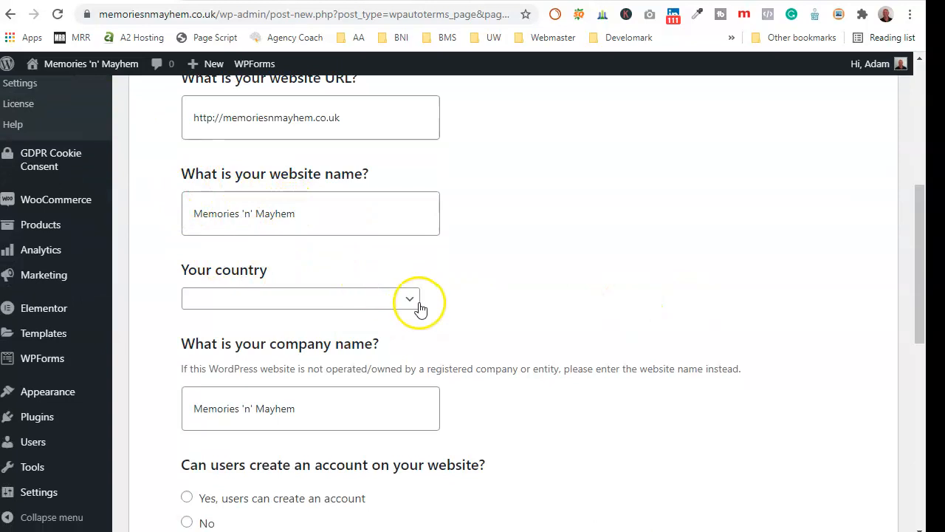
{"action": "left_click", "coordinate": [418, 306]}
{"action": "scroll", "coordinate": [384, 381], "scroll_direction": "down", "scroll_amount": 20}
{"action": "scroll", "coordinate": [384, 382], "scroll_direction": "down", "scroll_amount": 15}
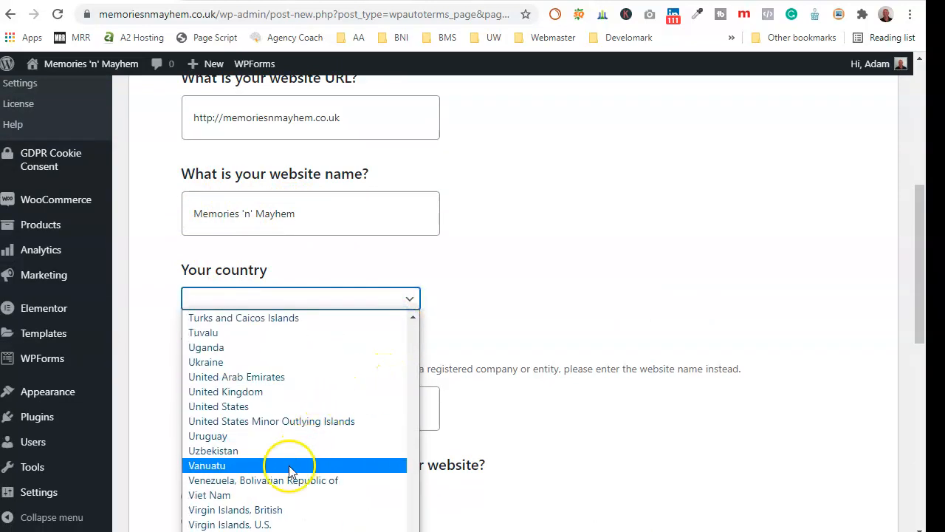
{"action": "left_click", "coordinate": [223, 391]}
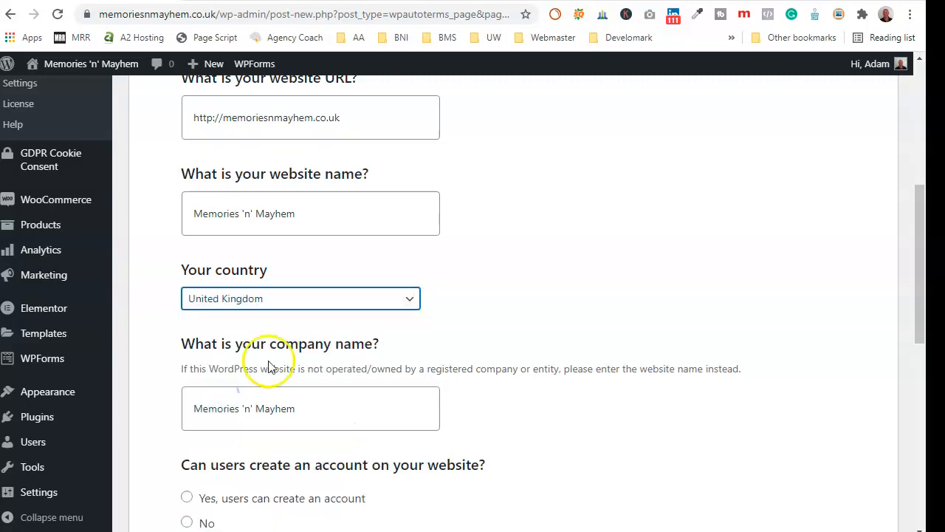
- State that users create accounts and provide email and postal addresses, then generate the policy
{"action": "scroll", "coordinate": [268, 367], "scroll_direction": "down", "scroll_amount": 3}
{"action": "scroll", "coordinate": [273, 251], "scroll_direction": "down", "scroll_amount": 1}
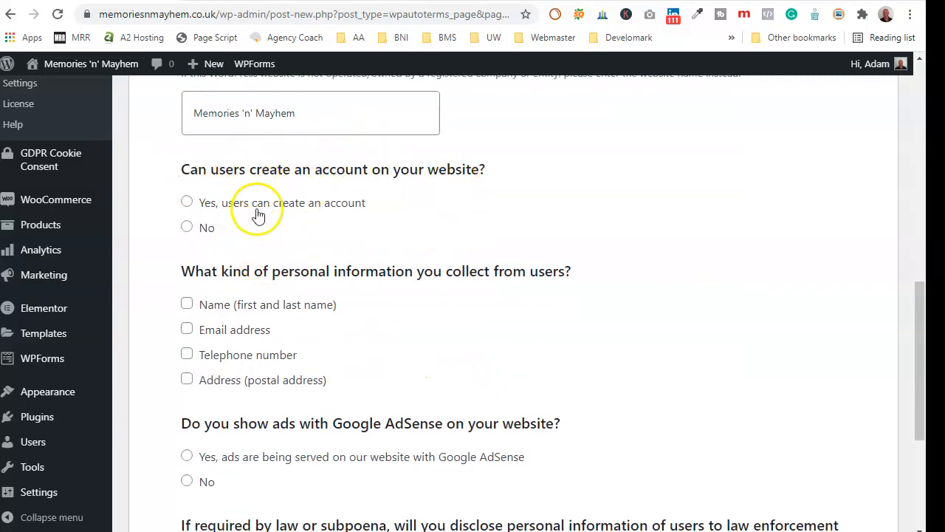
{"action": "left_click", "coordinate": [190, 206]}
{"action": "scroll", "coordinate": [273, 254], "scroll_direction": "down", "scroll_amount": 1}
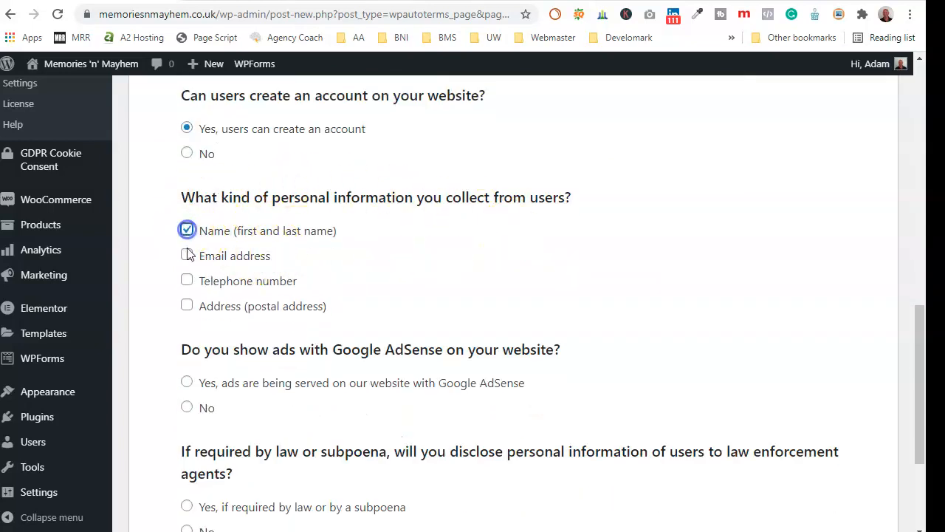
{"action": "left_click", "coordinate": [189, 307]}
{"action": "left_click", "coordinate": [188, 305]}
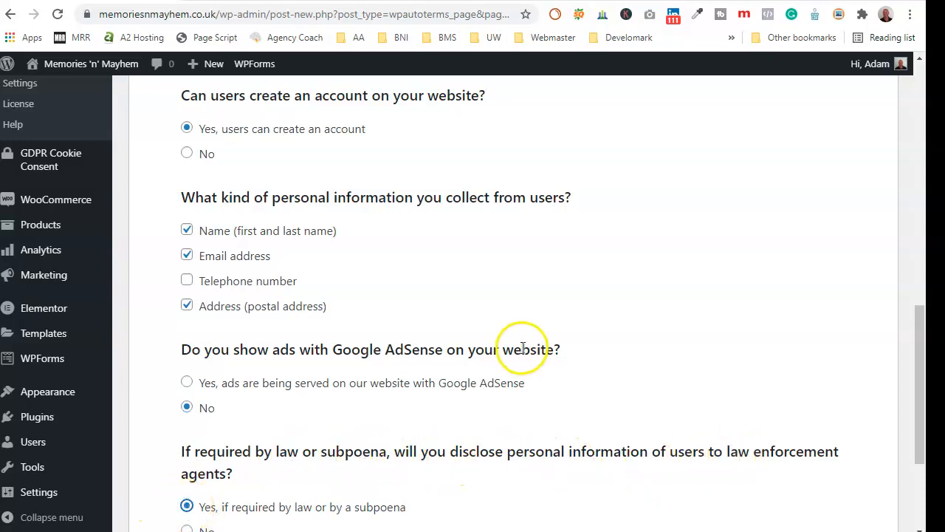
{"action": "scroll", "coordinate": [523, 349], "scroll_direction": "down", "scroll_amount": 3}
{"action": "left_click", "coordinate": [164, 447]}
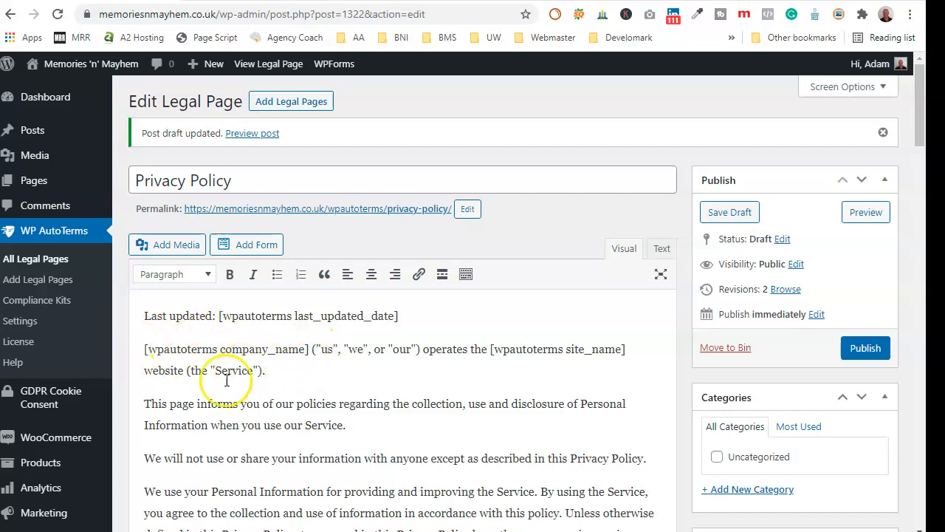
- Add a full stop to the Privacy Policy text and publish it
{"action": "type", "text": "."}
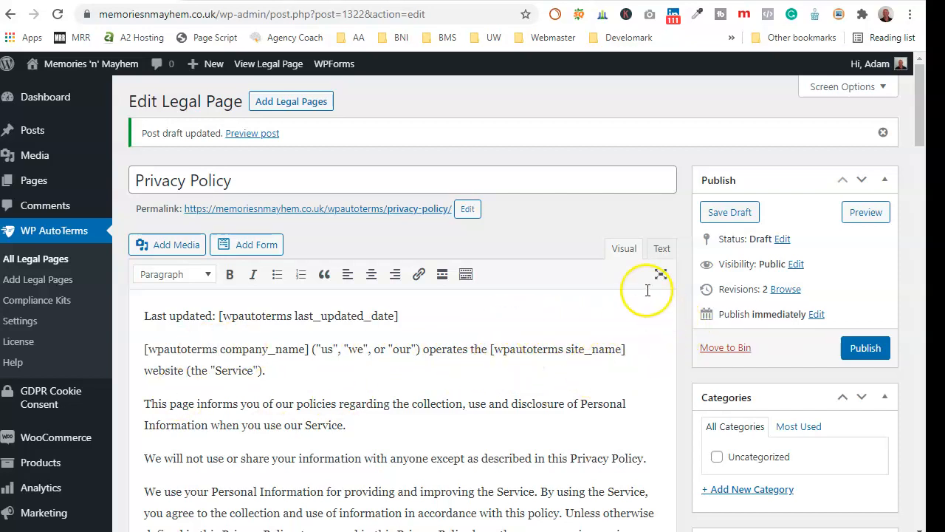
{"action": "left_click", "coordinate": [861, 353]}
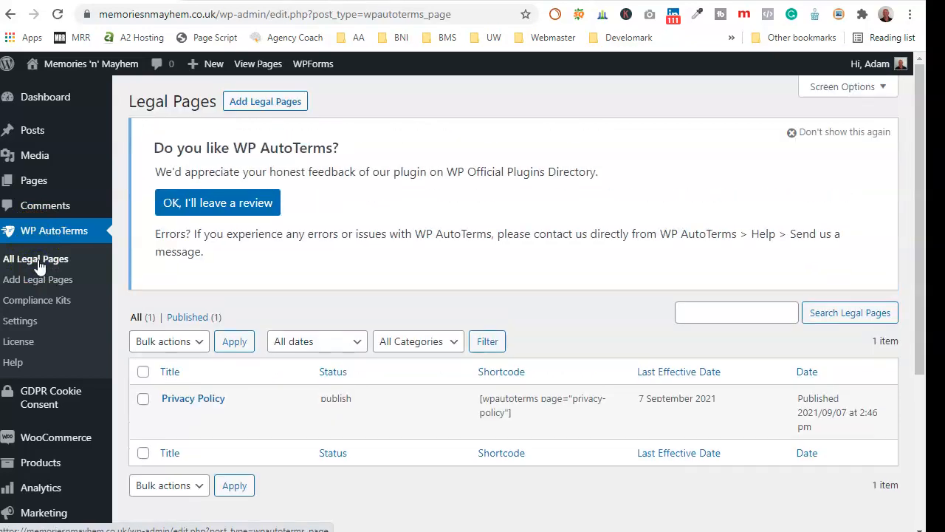
{"action": "scroll", "coordinate": [295, 295], "scroll_direction": "down", "scroll_amount": 1}
{"action": "scroll", "coordinate": [318, 244], "scroll_direction": "up", "scroll_amount": 1}
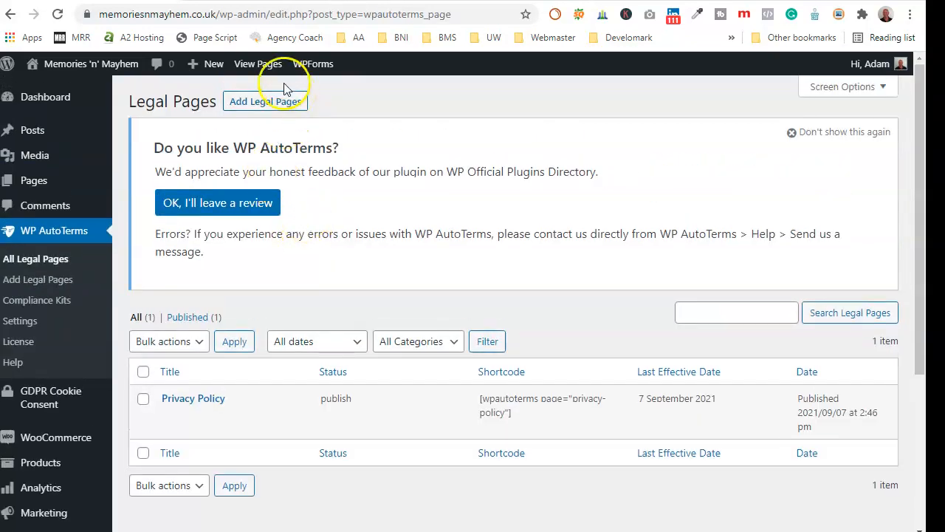
- Start a new Terms and Conditions page from Add Legal Pages
{"action": "left_click", "coordinate": [275, 101]}
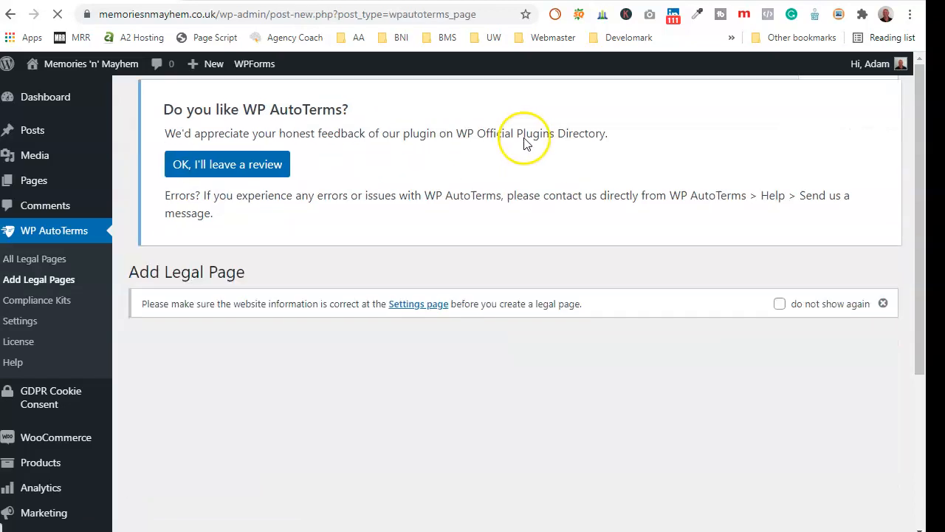
{"action": "scroll", "coordinate": [477, 281], "scroll_direction": "down", "scroll_amount": 4}
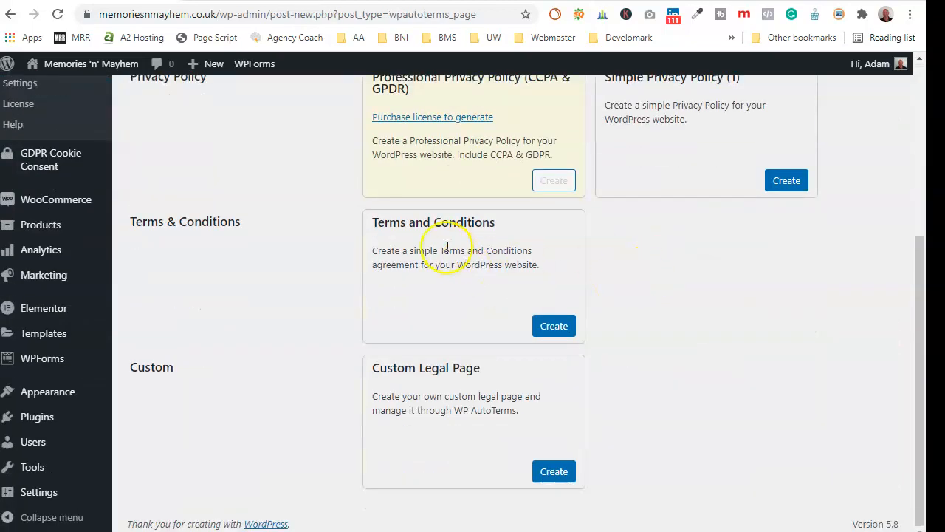
{"action": "left_click", "coordinate": [549, 329]}
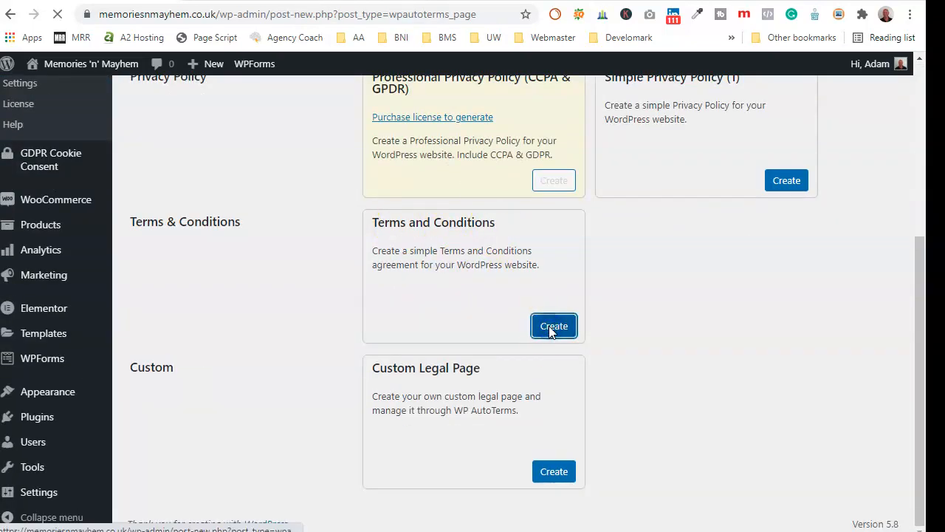
{"action": "scroll", "coordinate": [467, 336], "scroll_direction": "down", "scroll_amount": 3}
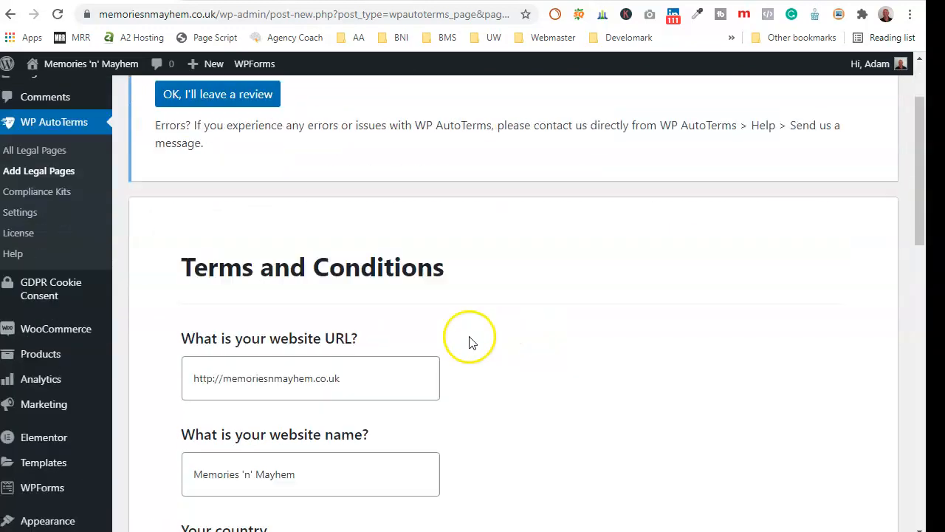
{"action": "scroll", "coordinate": [428, 321], "scroll_direction": "down", "scroll_amount": 2}
- Set the Terms and Conditions country to United Kingdom
{"action": "left_click", "coordinate": [390, 299]}
{"action": "scroll", "coordinate": [386, 302], "scroll_direction": "down", "scroll_amount": 5}
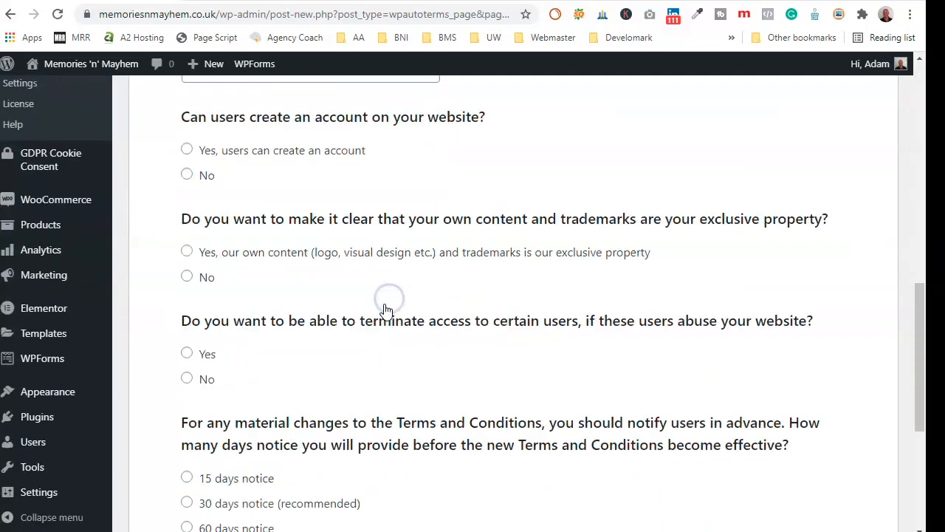
{"action": "scroll", "coordinate": [376, 269], "scroll_direction": "up", "scroll_amount": 1}
{"action": "scroll", "coordinate": [377, 270], "scroll_direction": "up", "scroll_amount": 5}
{"action": "scroll", "coordinate": [392, 374], "scroll_direction": "down", "scroll_amount": 1}
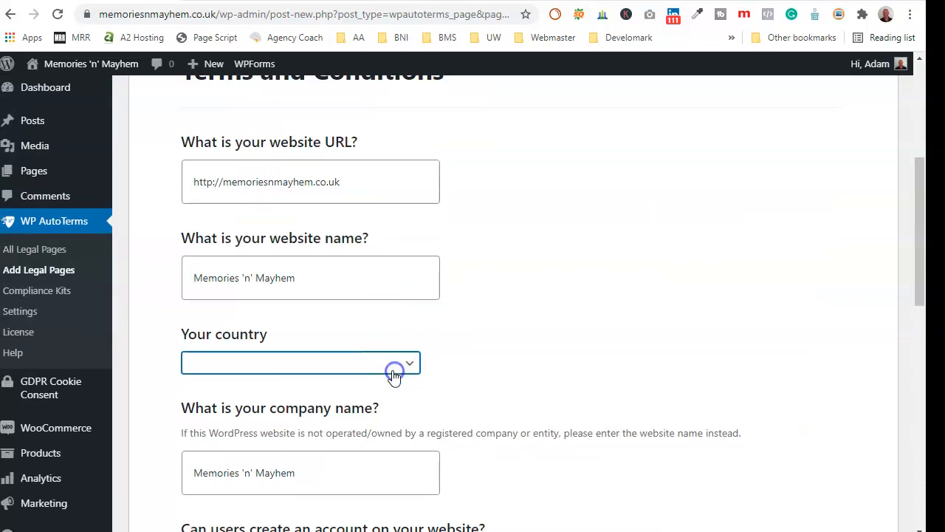
{"action": "scroll", "coordinate": [391, 368], "scroll_direction": "up", "scroll_amount": 1}
{"action": "left_click", "coordinate": [378, 299]}
{"action": "scroll", "coordinate": [310, 355], "scroll_direction": "down", "scroll_amount": 15}
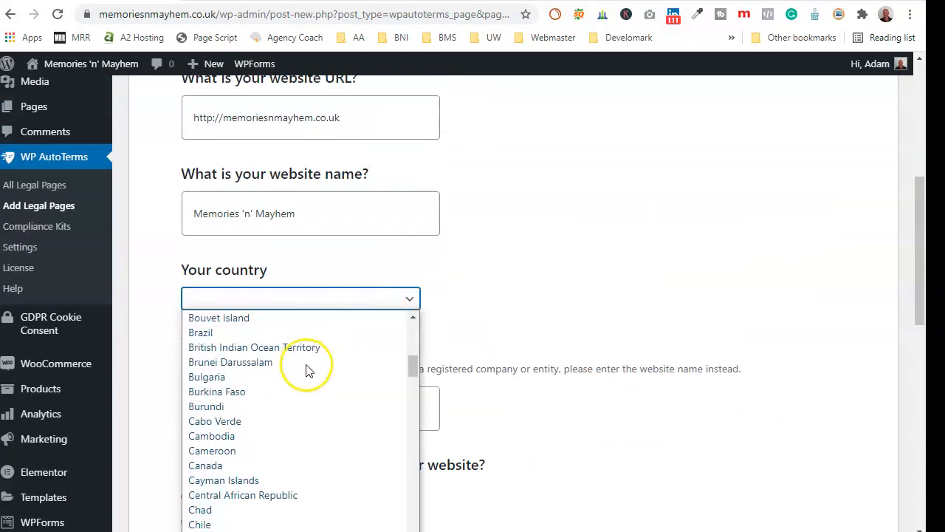
{"action": "scroll", "coordinate": [308, 369], "scroll_direction": "down", "scroll_amount": 10}
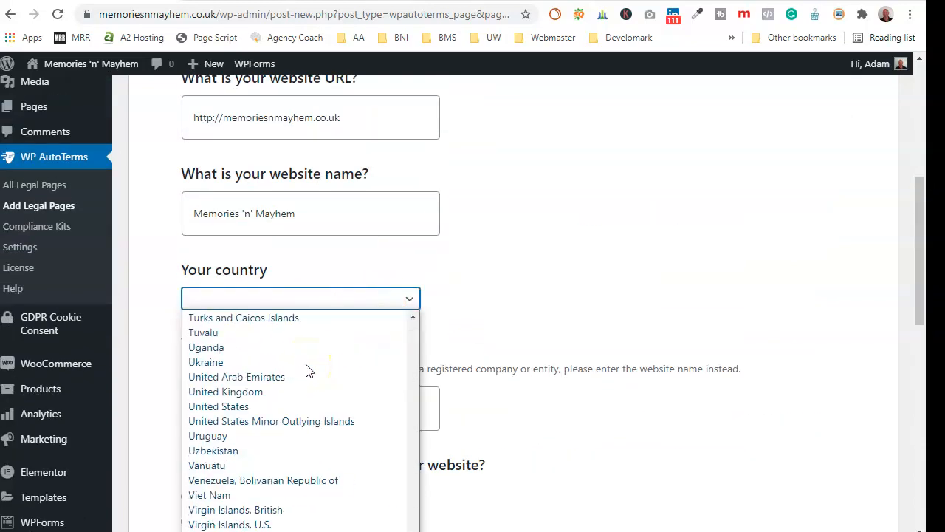
{"action": "left_click", "coordinate": [249, 392]}
- Allow user accounts, termination for abusive users and 30 days notice of changes, then generate the terms
{"action": "scroll", "coordinate": [443, 338], "scroll_direction": "down", "scroll_amount": 3}
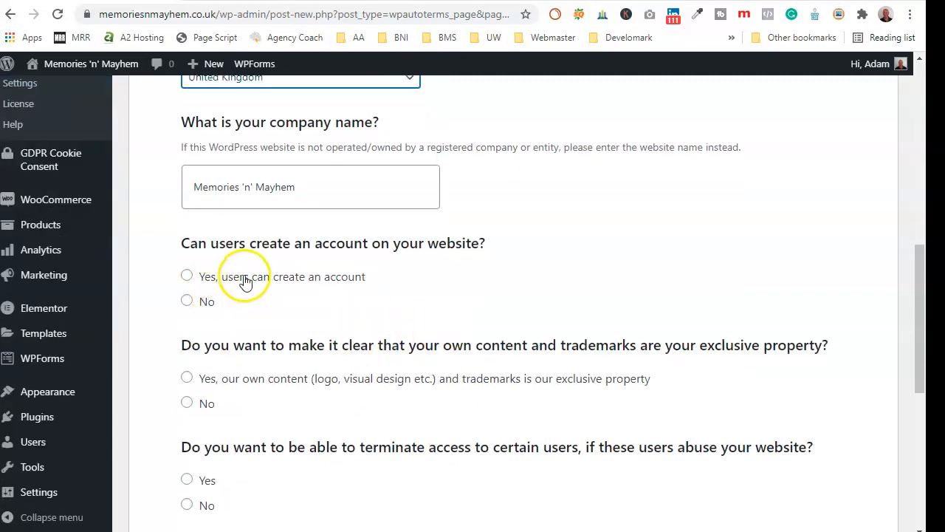
{"action": "left_click", "coordinate": [187, 277]}
{"action": "scroll", "coordinate": [221, 312], "scroll_direction": "down", "scroll_amount": 3}
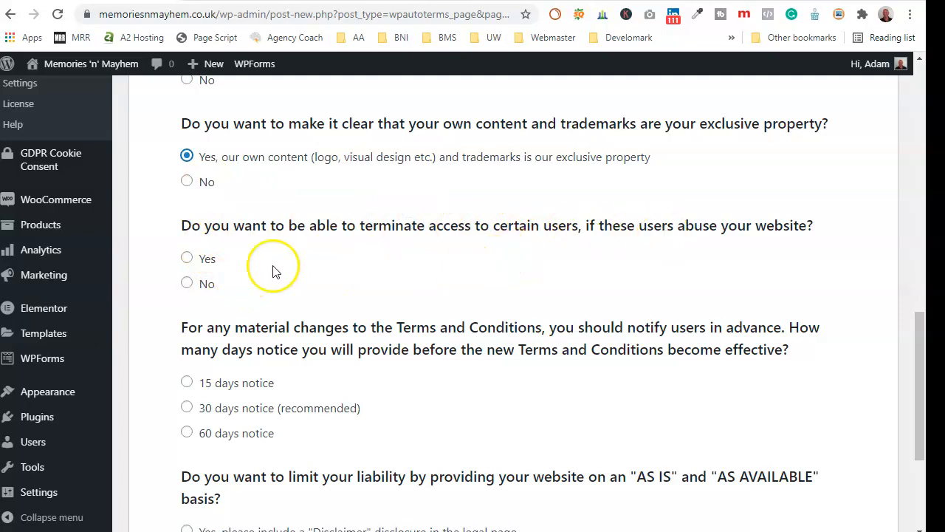
{"action": "left_click", "coordinate": [187, 259]}
{"action": "scroll", "coordinate": [222, 258], "scroll_direction": "down", "scroll_amount": 2}
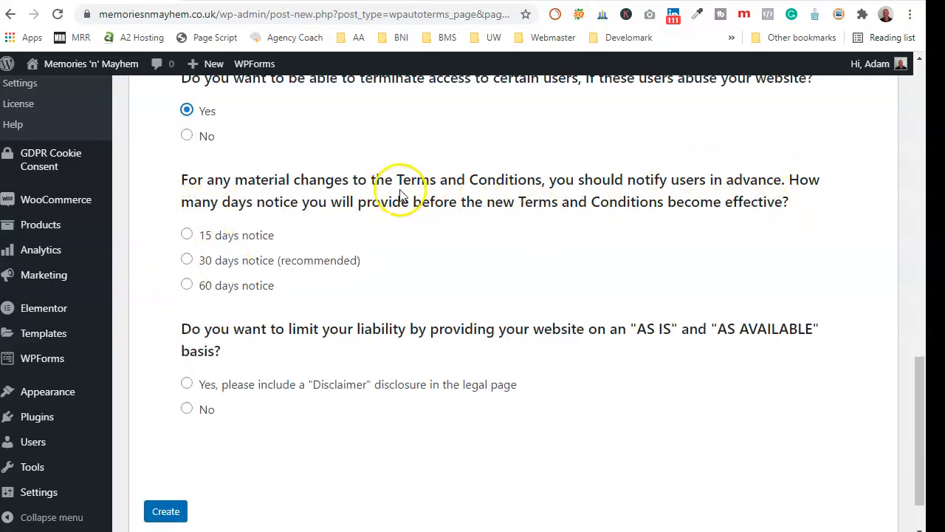
{"action": "left_click", "coordinate": [184, 259]}
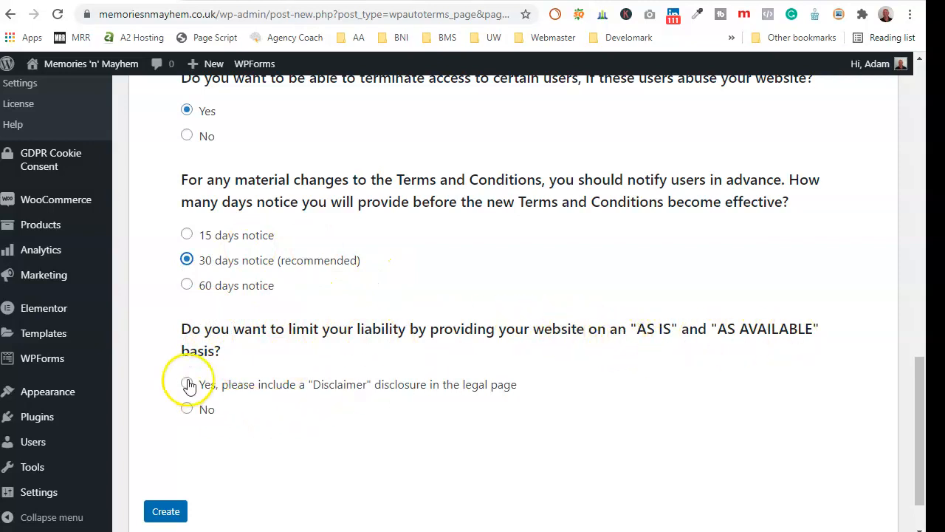
{"action": "left_click", "coordinate": [174, 511]}
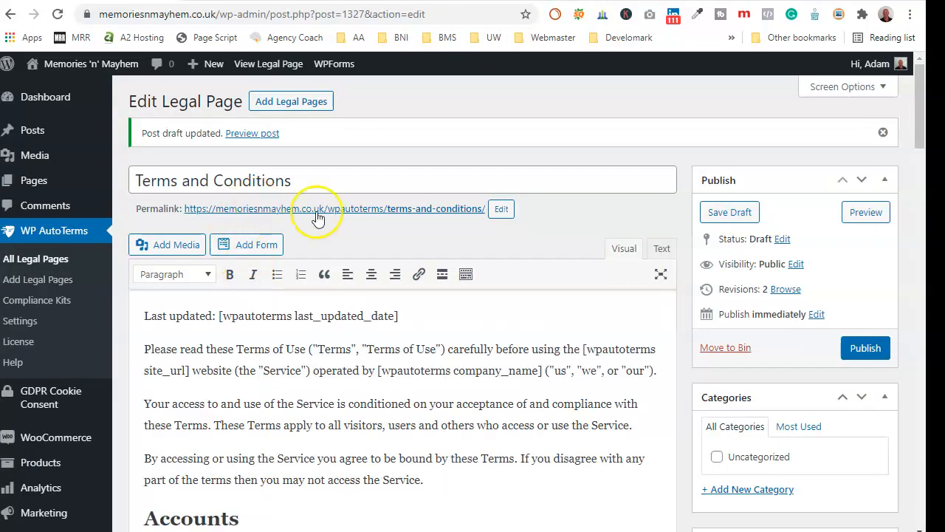
- Publish the Terms and Conditions page and view WP AutoTerms' Compliance Kits
{"action": "left_click", "coordinate": [855, 354]}
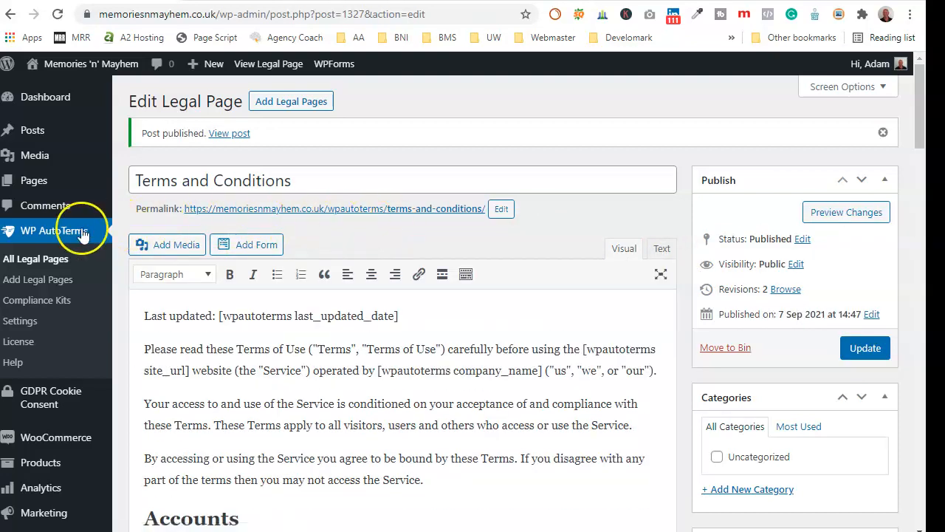
{"action": "left_click", "coordinate": [59, 304]}
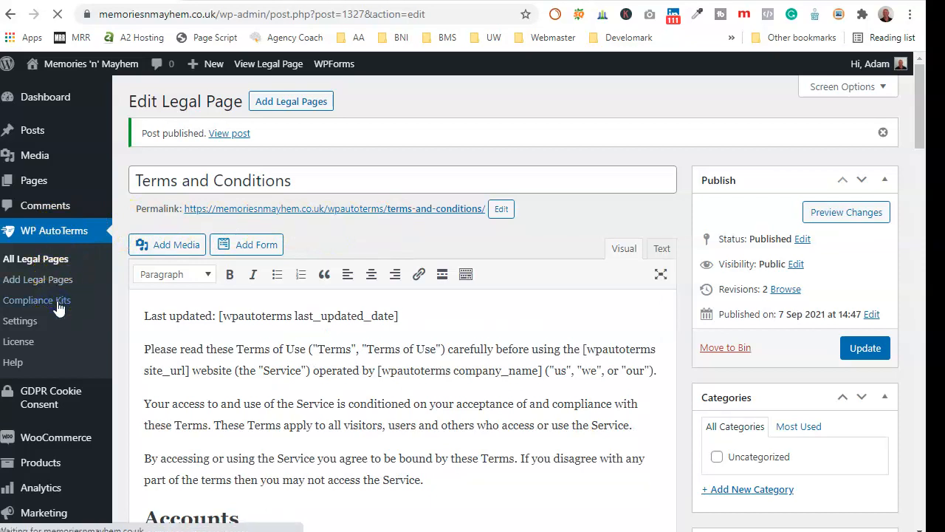
{"action": "scroll", "coordinate": [433, 276], "scroll_direction": "down", "scroll_amount": 2}
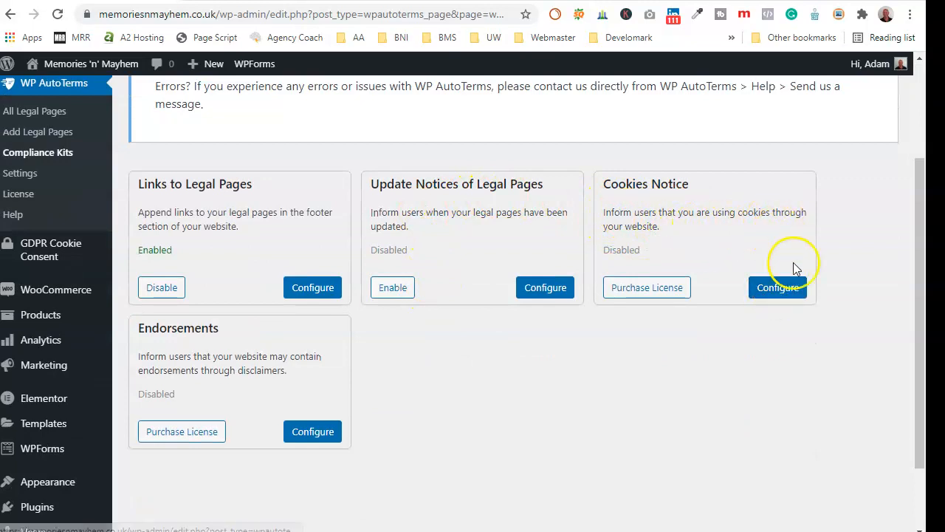
- Review the GDPR Cookie Consent Customise Cookie Bar options and save them with Update Settings
{"action": "mouse_move", "coordinate": [73, 254]}
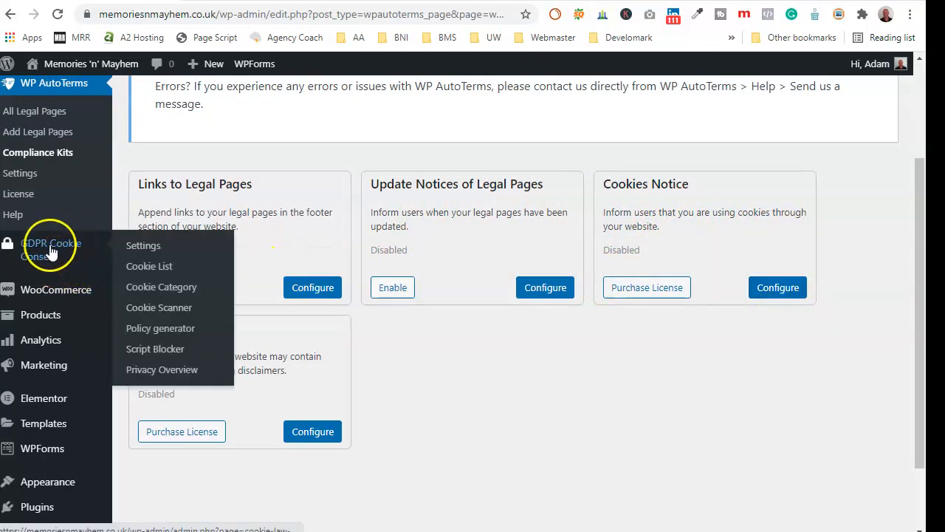
{"action": "left_click", "coordinate": [150, 250]}
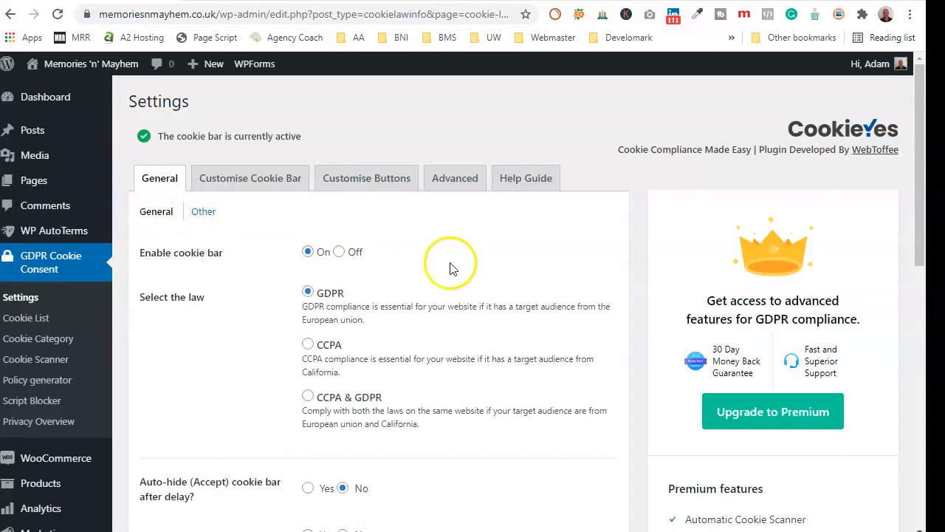
{"action": "scroll", "coordinate": [450, 268], "scroll_direction": "down", "scroll_amount": 1}
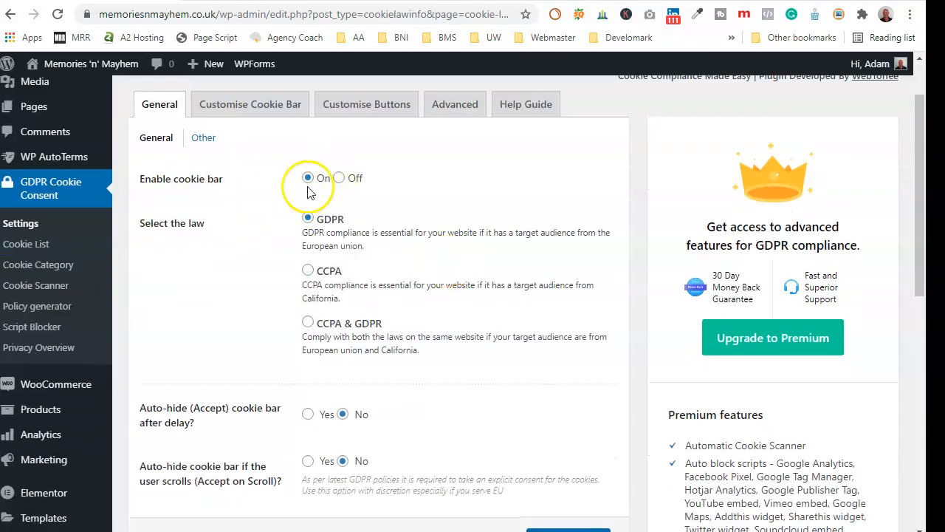
{"action": "scroll", "coordinate": [229, 281], "scroll_direction": "down", "scroll_amount": 1}
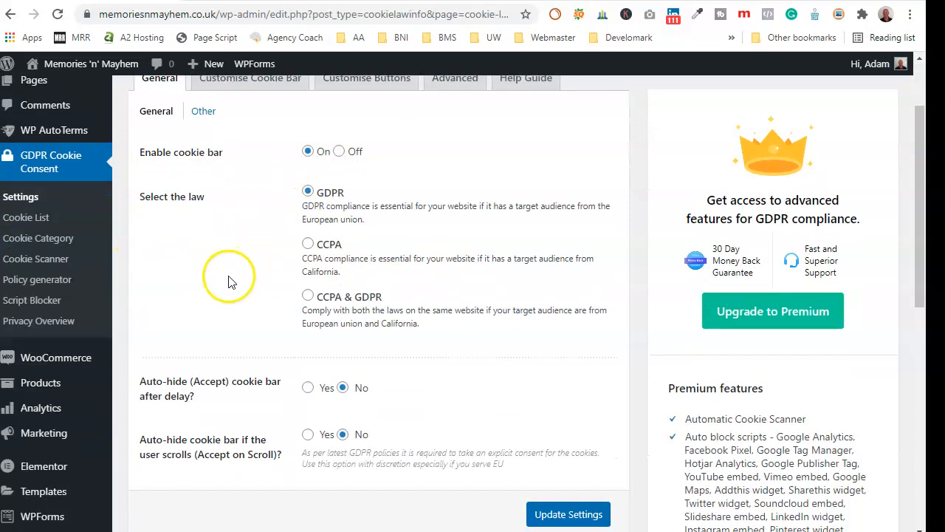
{"action": "scroll", "coordinate": [229, 281], "scroll_direction": "down", "scroll_amount": 2}
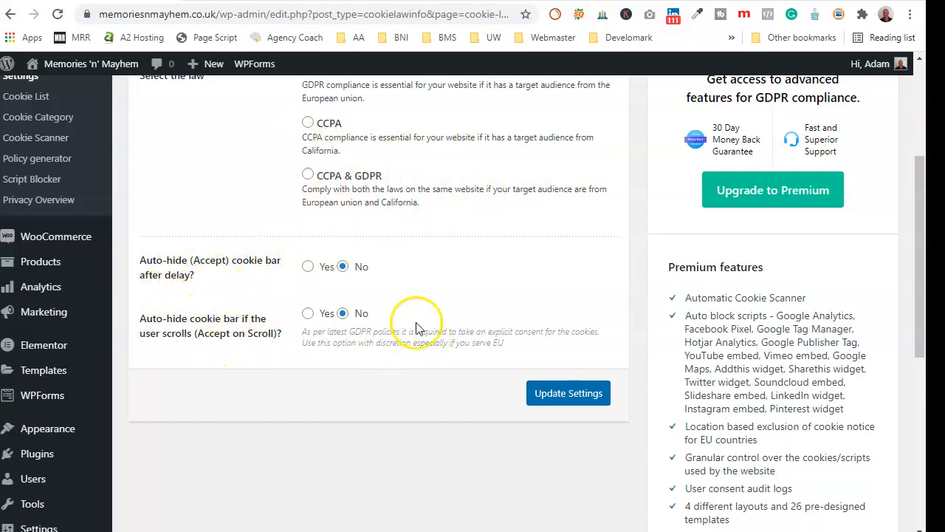
{"action": "scroll", "coordinate": [416, 328], "scroll_direction": "up", "scroll_amount": 3}
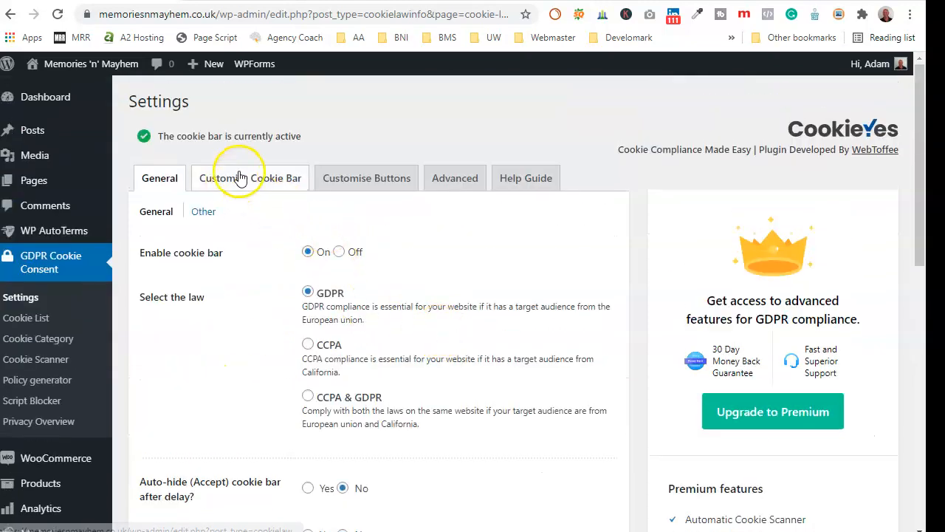
{"action": "left_click", "coordinate": [239, 178]}
{"action": "scroll", "coordinate": [248, 266], "scroll_direction": "down", "scroll_amount": 1}
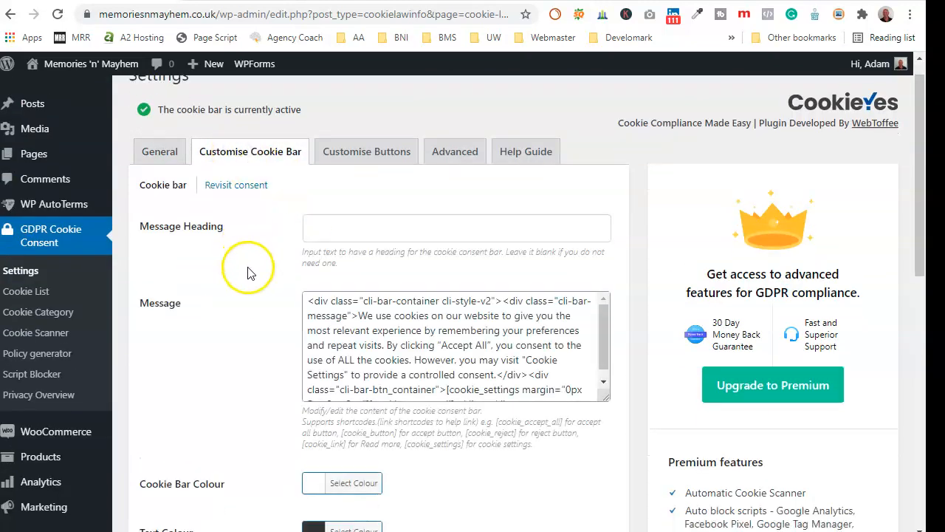
{"action": "scroll", "coordinate": [248, 272], "scroll_direction": "down", "scroll_amount": 3}
{"action": "scroll", "coordinate": [308, 363], "scroll_direction": "down", "scroll_amount": 4}
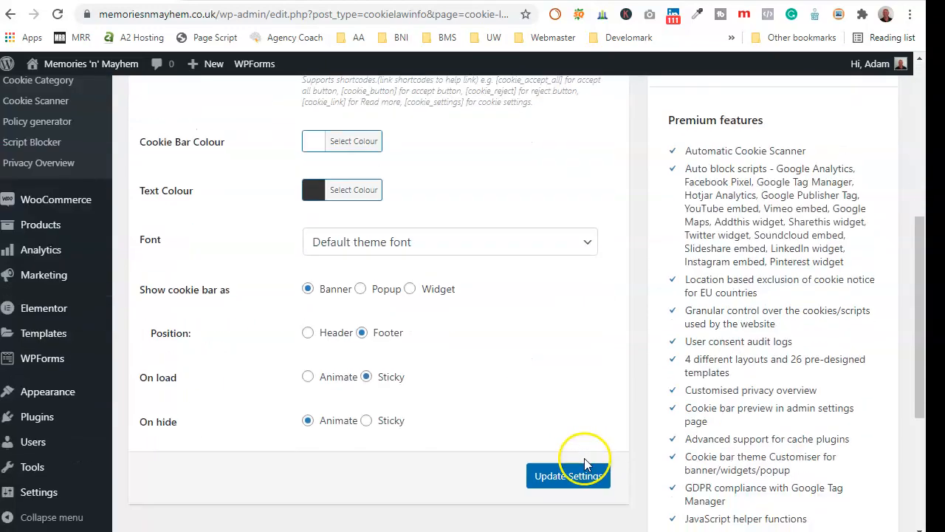
{"action": "left_click", "coordinate": [584, 466]}
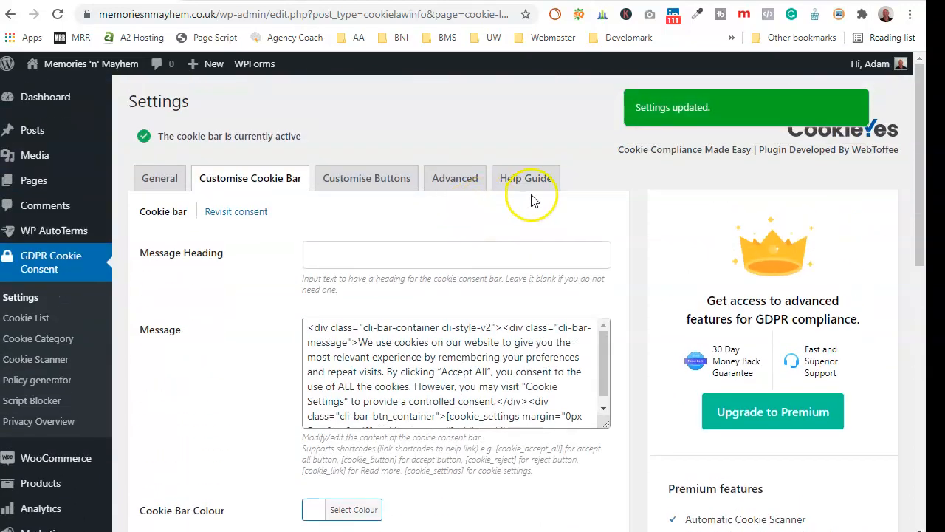
- Look over the Customise Buttons options, then return to the General cookie settings
{"action": "left_click", "coordinate": [373, 174]}
{"action": "scroll", "coordinate": [516, 392], "scroll_direction": "down", "scroll_amount": 1}
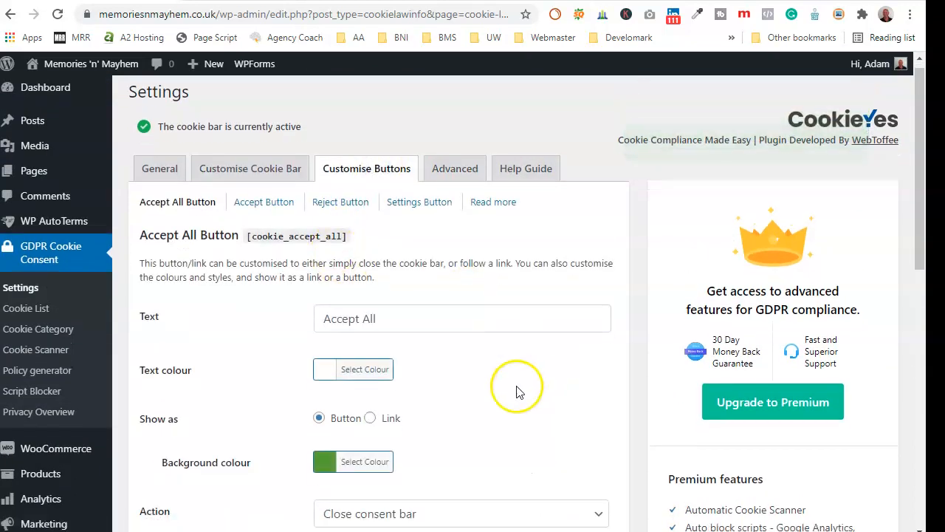
{"action": "scroll", "coordinate": [517, 392], "scroll_direction": "down", "scroll_amount": 2}
{"action": "scroll", "coordinate": [549, 320], "scroll_direction": "up", "scroll_amount": 2}
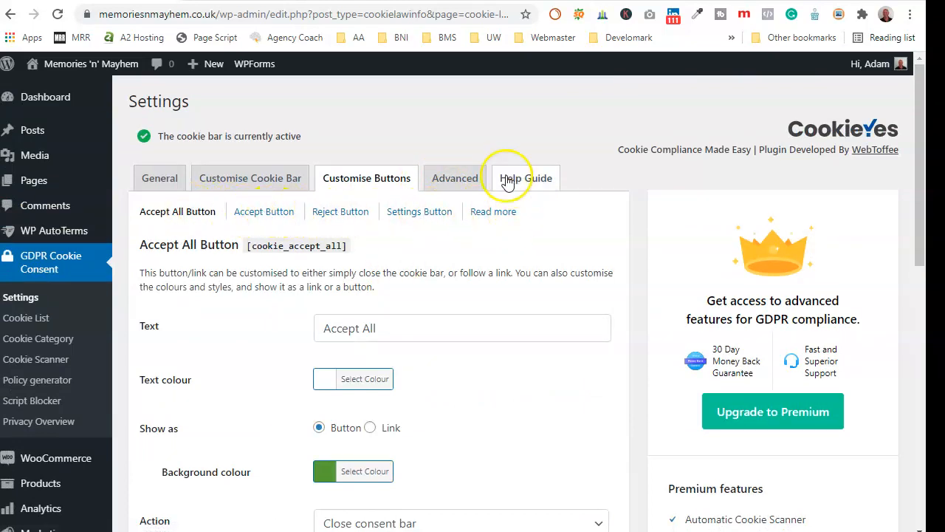
{"action": "left_click", "coordinate": [162, 182]}
{"action": "scroll", "coordinate": [443, 273], "scroll_direction": "down", "scroll_amount": 2}
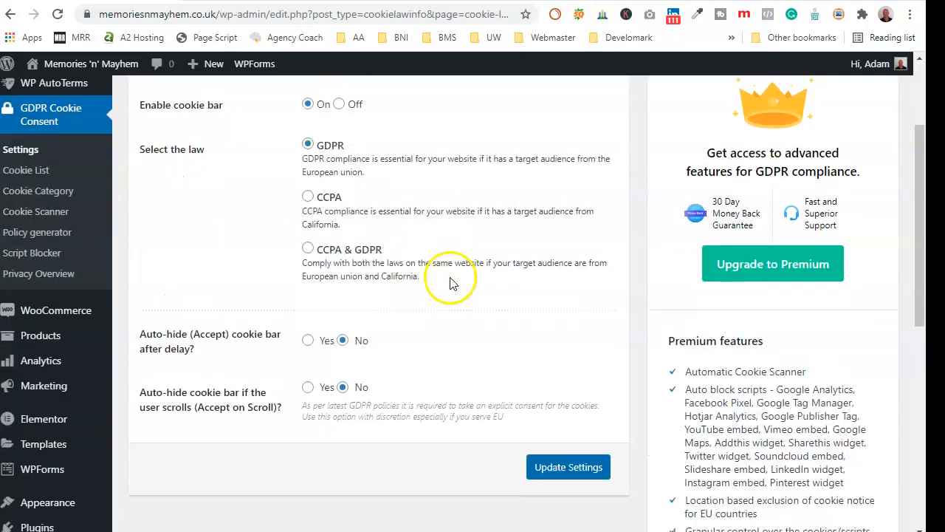
{"action": "scroll", "coordinate": [109, 264], "scroll_direction": "up", "scroll_amount": 1}
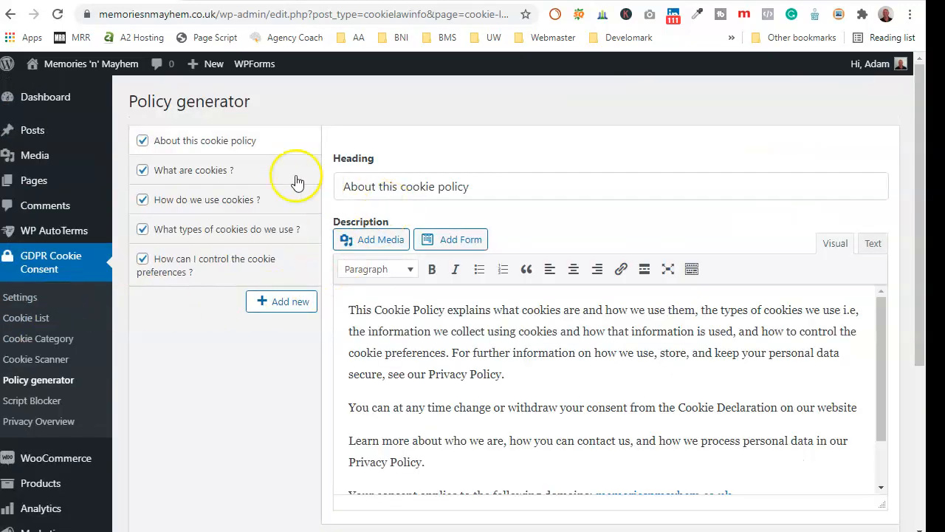
- Review the policy generator's sections and create a Cookie Policy page from them
{"action": "scroll", "coordinate": [391, 310], "scroll_direction": "down", "scroll_amount": 1}
{"action": "scroll", "coordinate": [397, 323], "scroll_direction": "up", "scroll_amount": 1}
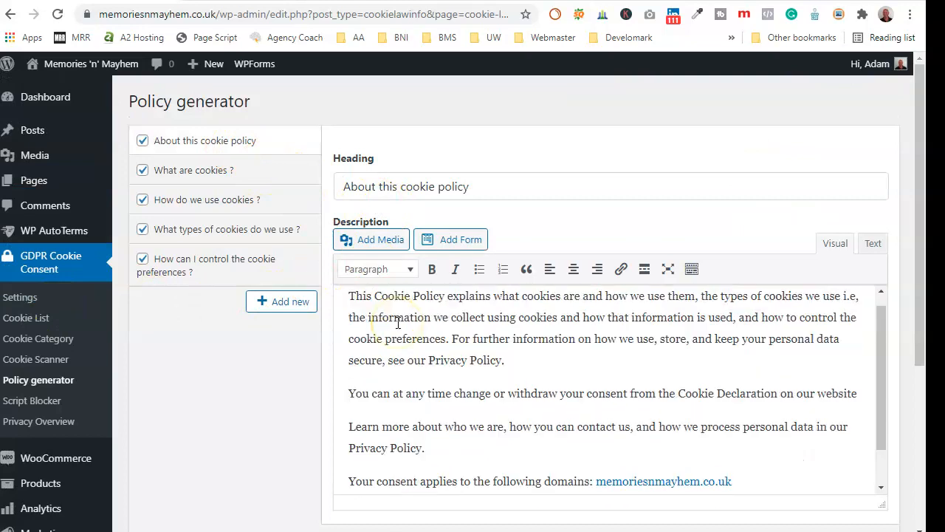
{"action": "scroll", "coordinate": [397, 323], "scroll_direction": "up", "scroll_amount": 1}
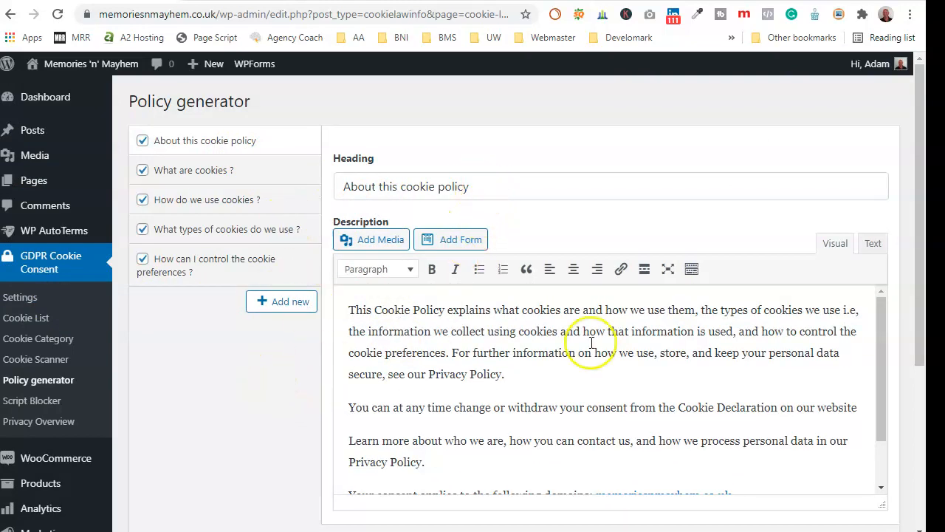
{"action": "scroll", "coordinate": [765, 326], "scroll_direction": "down", "scroll_amount": 1}
{"action": "scroll", "coordinate": [849, 311], "scroll_direction": "down", "scroll_amount": 4}
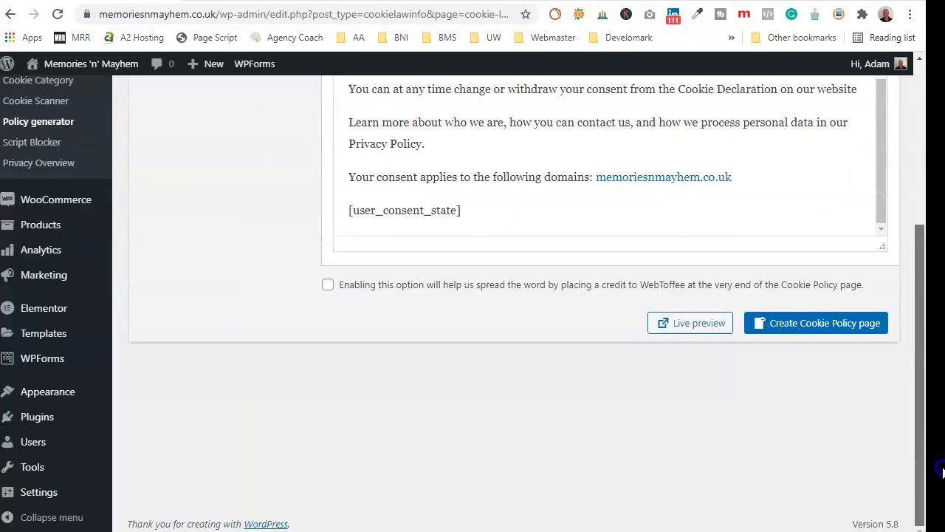
{"action": "left_click", "coordinate": [840, 331]}
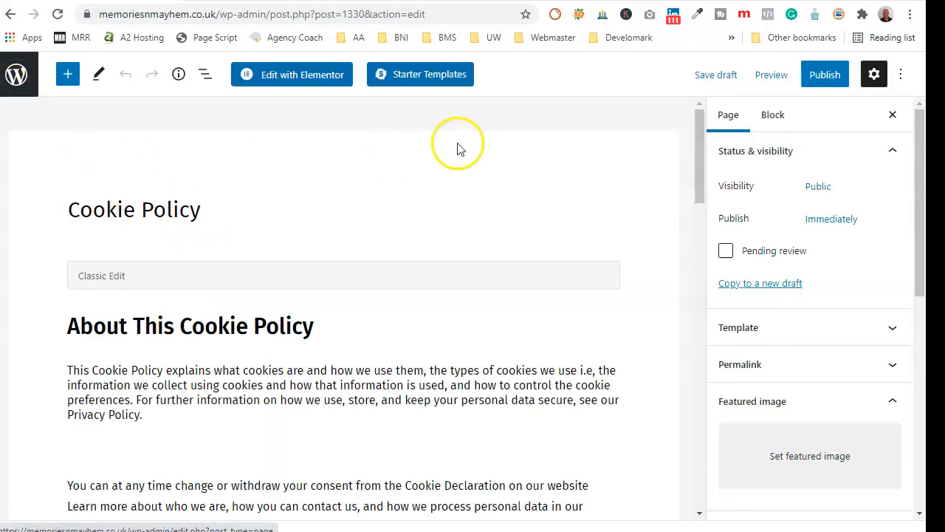
- Publish the Cookie Policy page and return from the editor to the pages list
{"action": "left_click", "coordinate": [829, 77]}
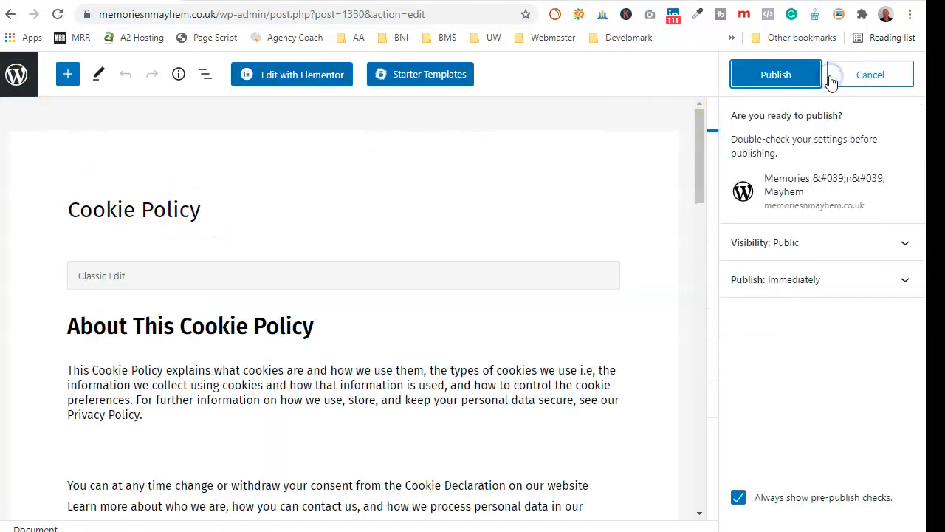
{"action": "left_click", "coordinate": [777, 75]}
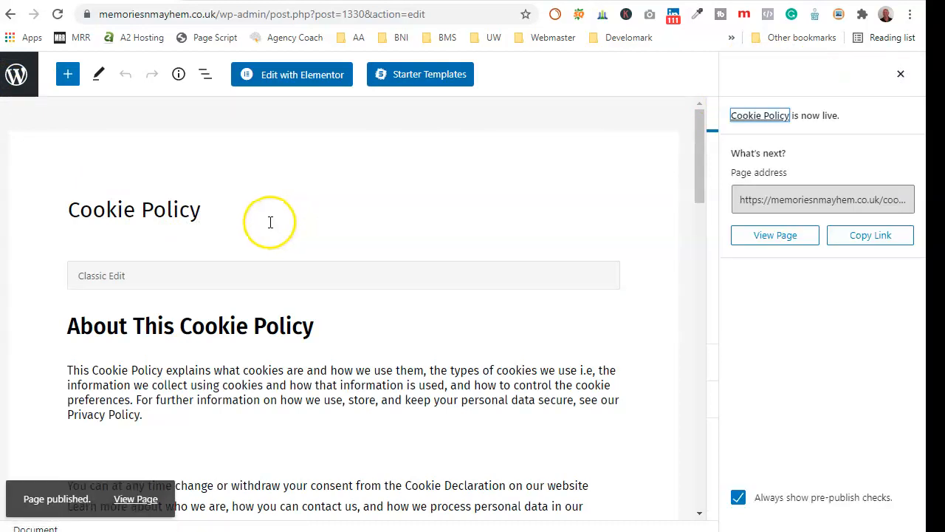
{"action": "left_click", "coordinate": [15, 79]}
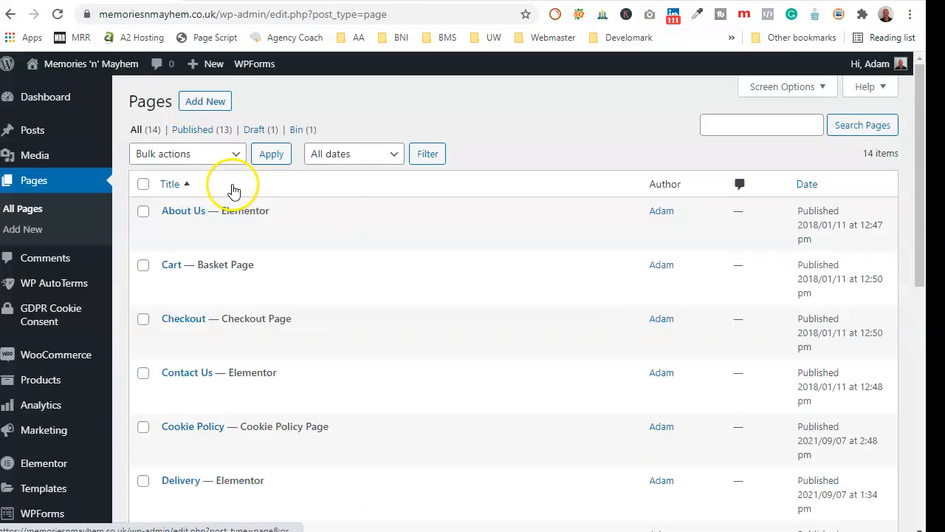
- Scroll through the All Pages list of 14 pages to find the published Cookie Policy
{"action": "mouse_move", "coordinate": [352, 249]}
{"action": "scroll", "coordinate": [353, 249], "scroll_direction": "down", "scroll_amount": 3}
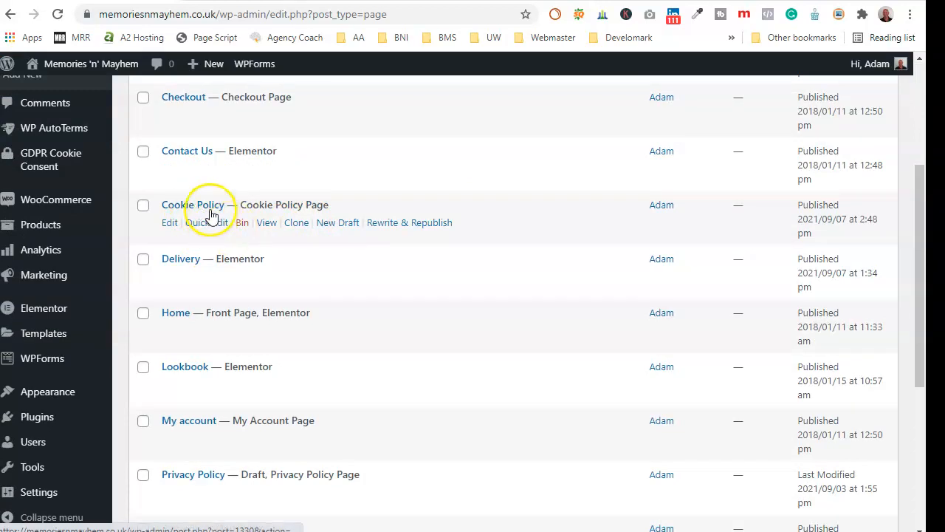
{"action": "scroll", "coordinate": [422, 295], "scroll_direction": "down", "scroll_amount": 4}
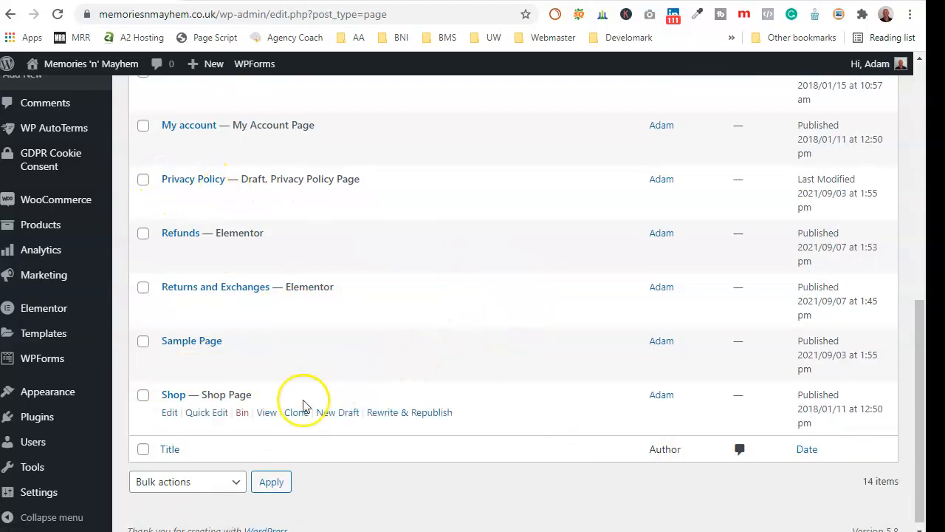
{"action": "scroll", "coordinate": [185, 331], "scroll_direction": "up", "scroll_amount": 4}
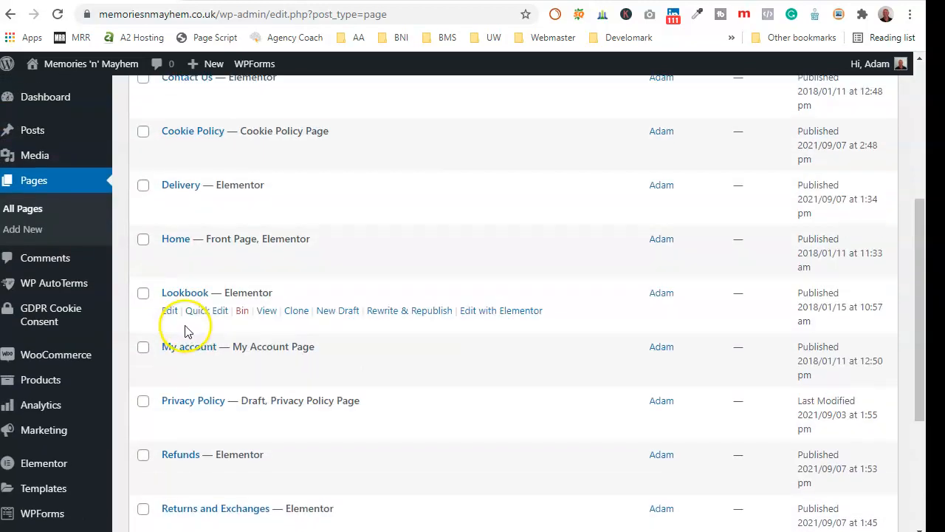
{"action": "scroll", "coordinate": [185, 332], "scroll_direction": "up", "scroll_amount": 2}
{"action": "scroll", "coordinate": [189, 335], "scroll_direction": "up", "scroll_amount": 1}
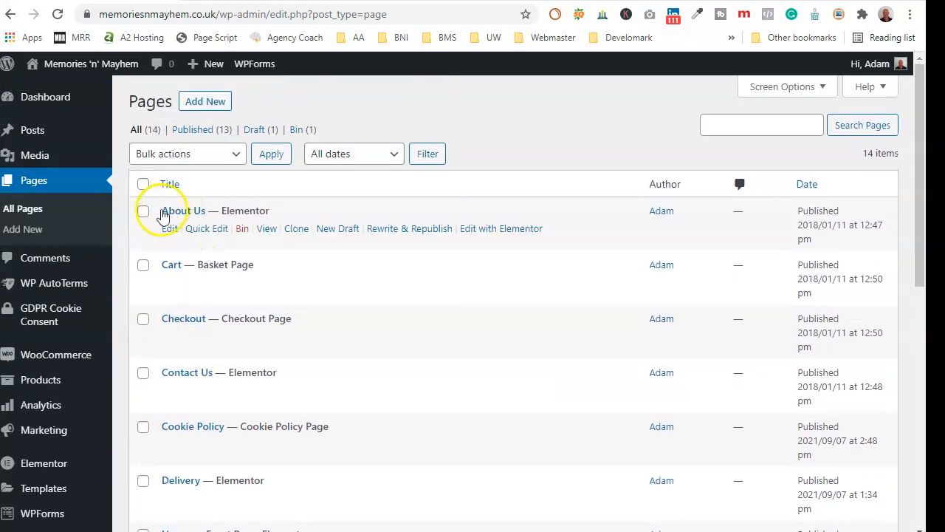
{"action": "scroll", "coordinate": [210, 358], "scroll_direction": "down", "scroll_amount": 6}
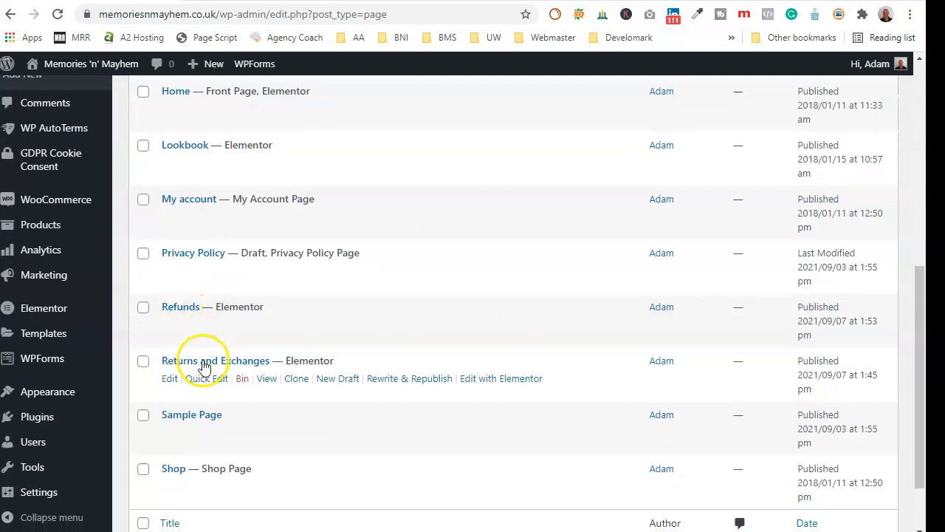
- Leave All Legal Pages and open Pages > All Pages, listing 14 pages, 13 published
{"action": "scroll", "coordinate": [200, 384], "scroll_direction": "down", "scroll_amount": 1}
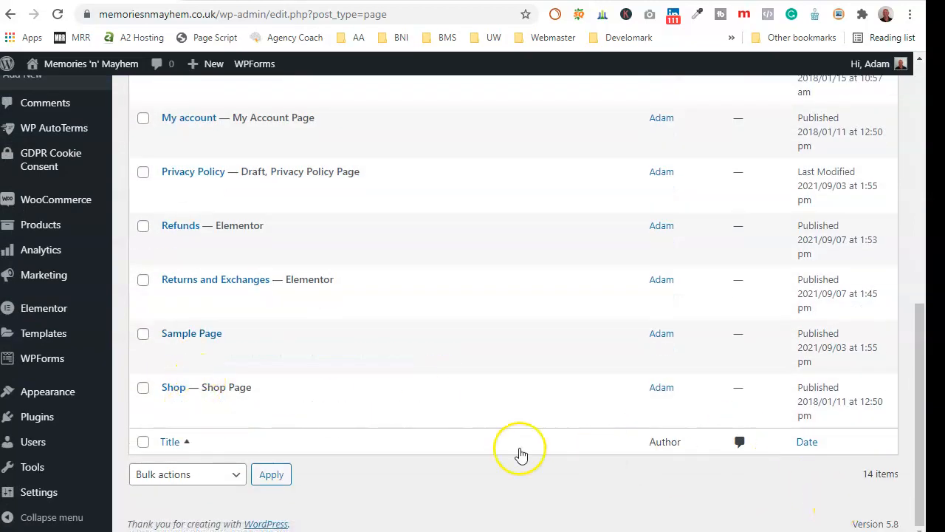
{"action": "scroll", "coordinate": [74, 244], "scroll_direction": "up", "scroll_amount": 2}
{"action": "mouse_move", "coordinate": [67, 274]}
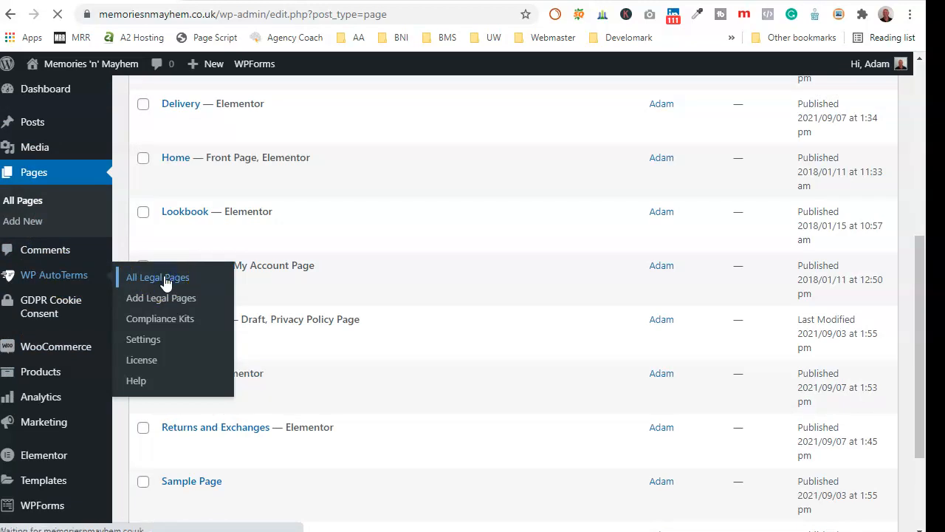
{"action": "scroll", "coordinate": [468, 270], "scroll_direction": "down", "scroll_amount": 2}
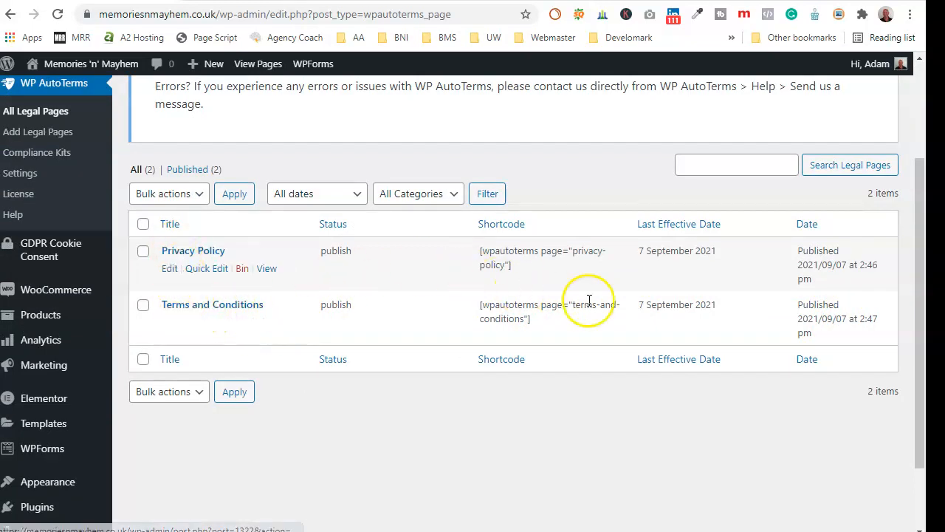
{"action": "scroll", "coordinate": [33, 232], "scroll_direction": "up", "scroll_amount": 2}
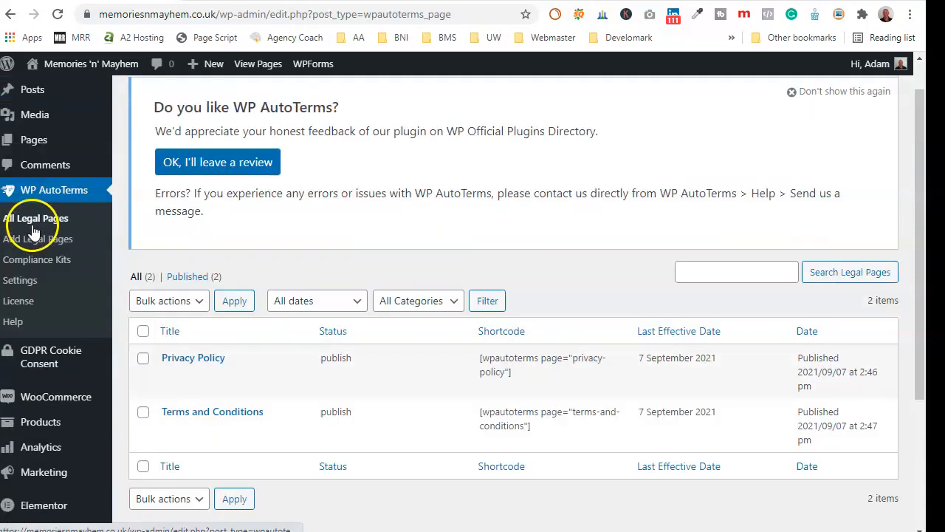
{"action": "left_click", "coordinate": [9, 103]}
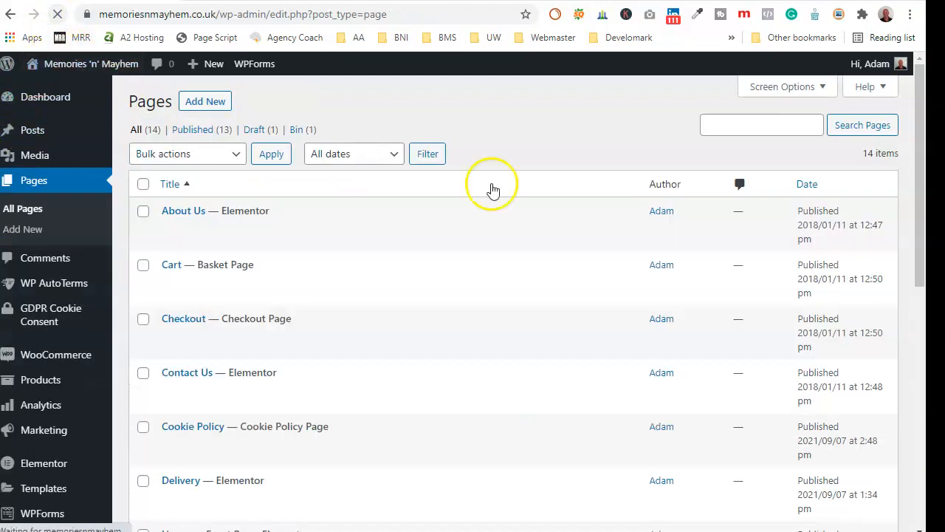
{"action": "mouse_move", "coordinate": [506, 285]}
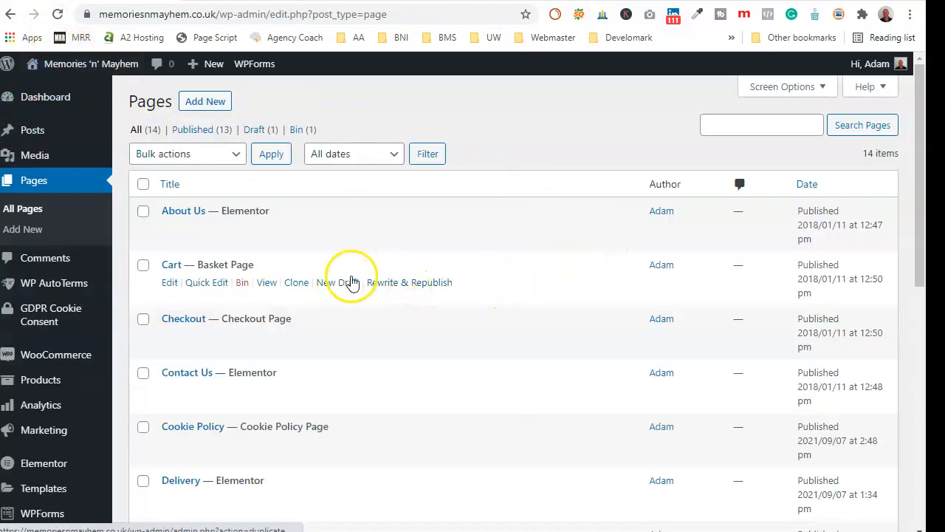
{"action": "scroll", "coordinate": [352, 282], "scroll_direction": "down", "scroll_amount": 8}
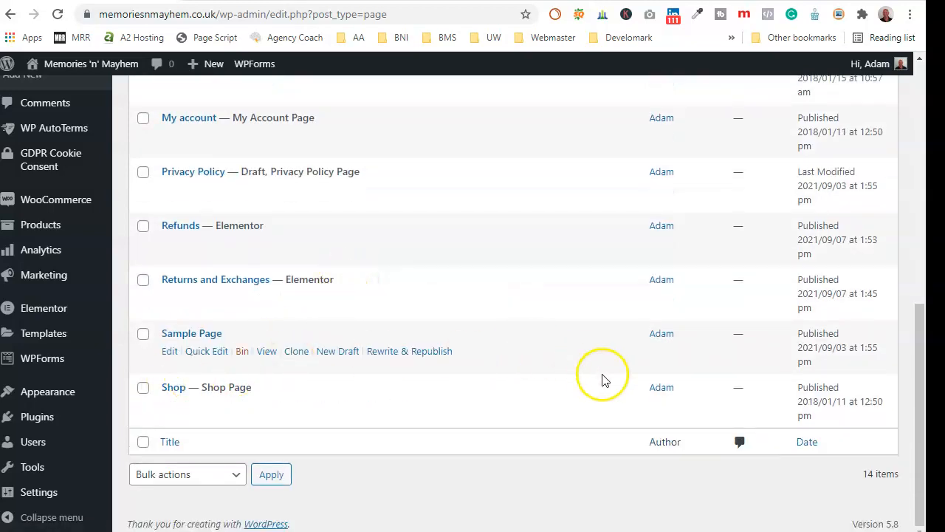
{"action": "scroll", "coordinate": [84, 207], "scroll_direction": "up", "scroll_amount": 3}
{"action": "left_click", "coordinate": [31, 133]}
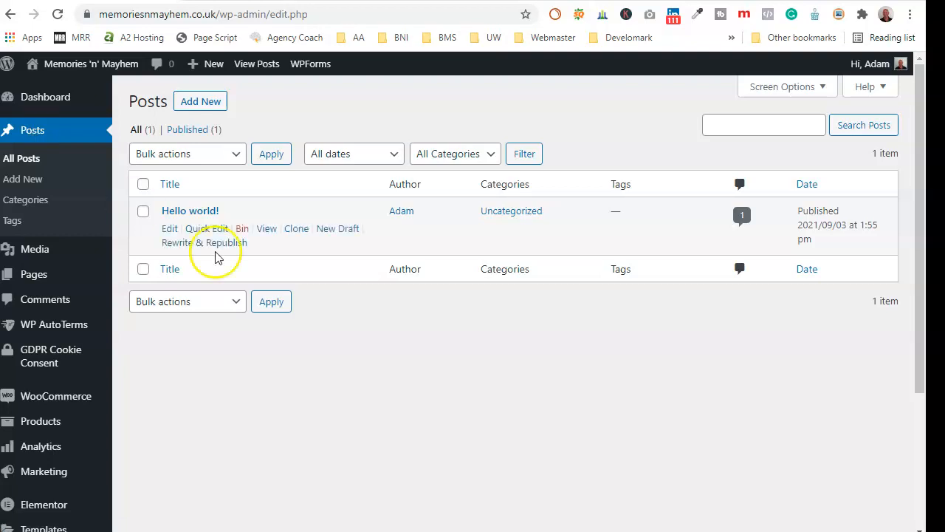
{"action": "left_click", "coordinate": [46, 277]}
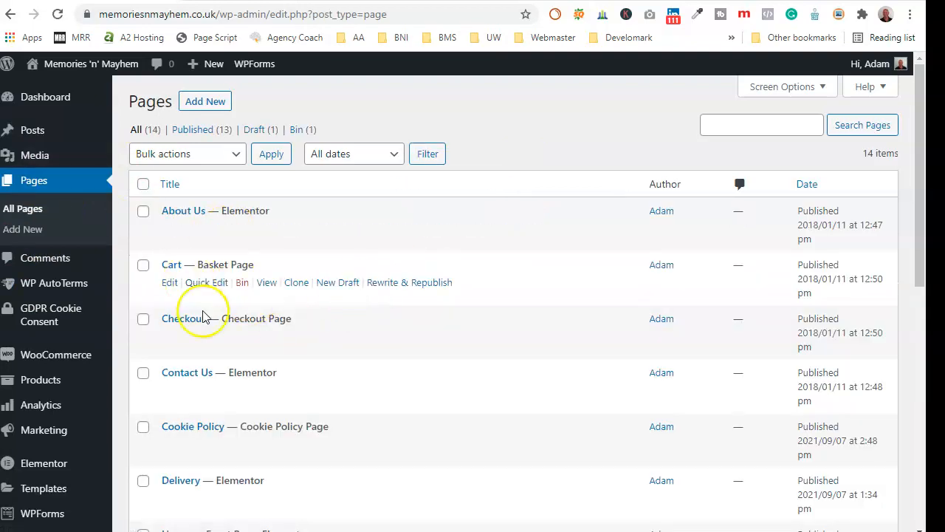
{"action": "scroll", "coordinate": [203, 316], "scroll_direction": "down", "scroll_amount": 4}
{"action": "scroll", "coordinate": [203, 316], "scroll_direction": "down", "scroll_amount": 3}
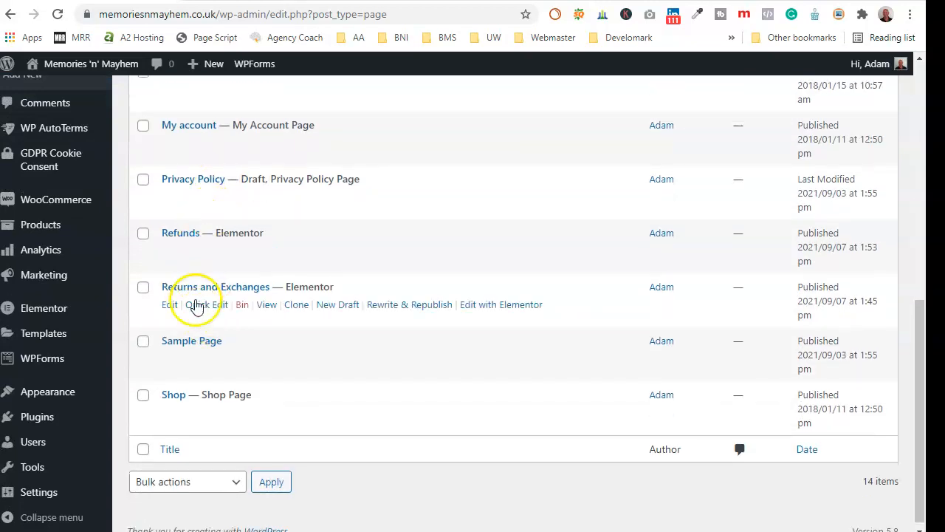
{"action": "scroll", "coordinate": [609, 318], "scroll_direction": "up", "scroll_amount": 7}
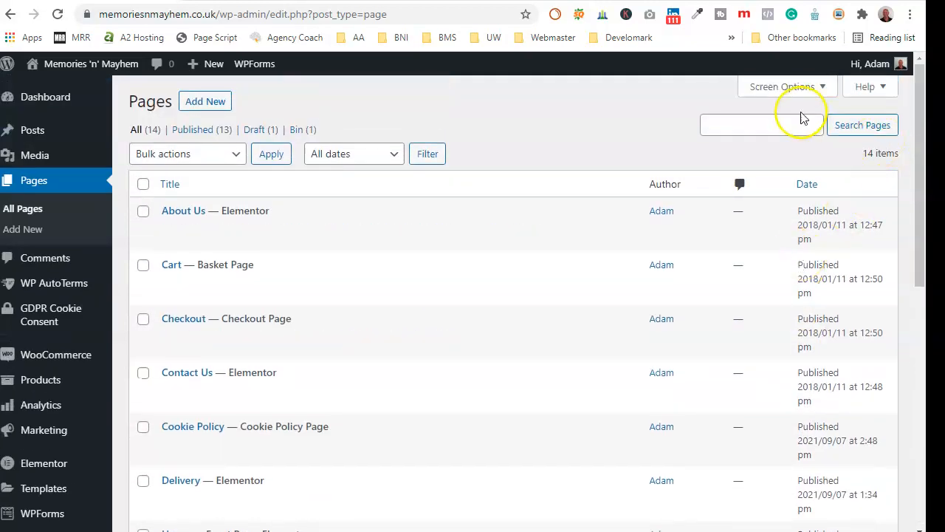
{"action": "left_click", "coordinate": [820, 88]}
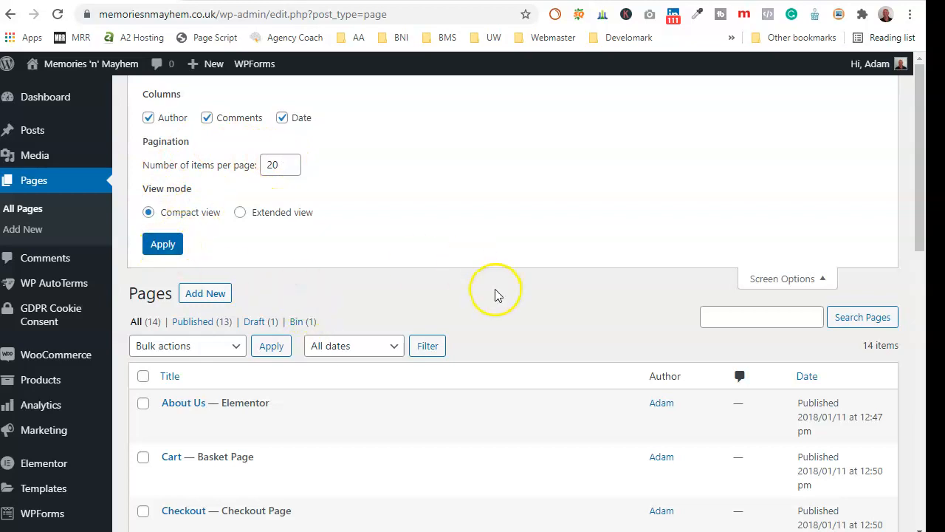
{"action": "left_click", "coordinate": [260, 323]}
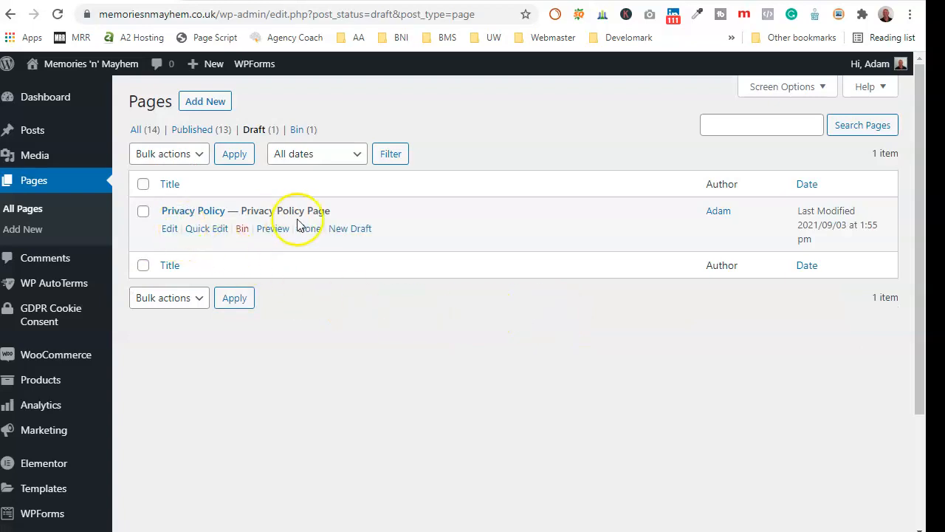
{"action": "left_click", "coordinate": [203, 139]}
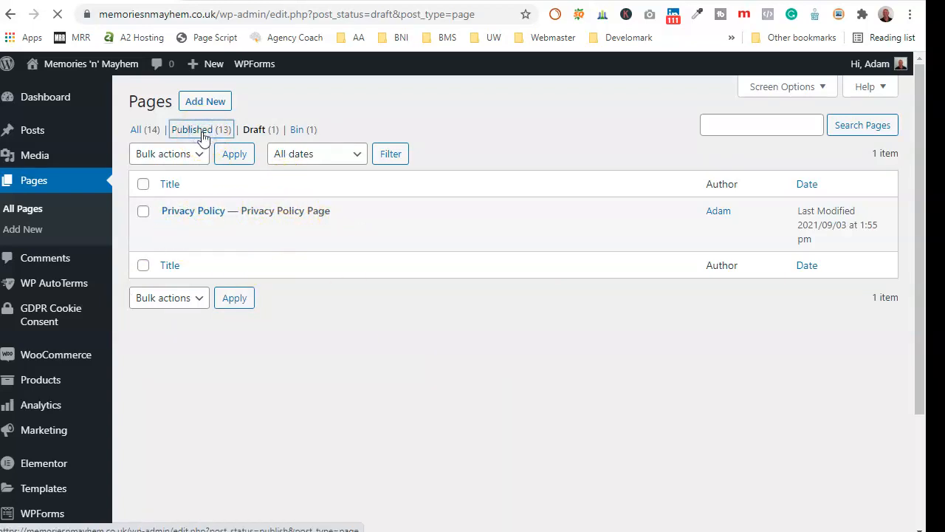
{"action": "scroll", "coordinate": [296, 347], "scroll_direction": "down", "scroll_amount": 7}
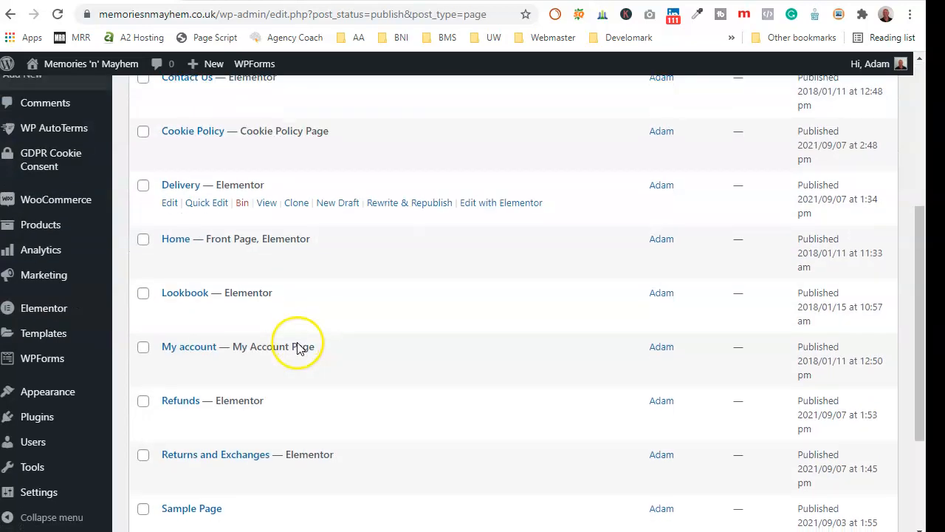
{"action": "scroll", "coordinate": [298, 343], "scroll_direction": "up", "scroll_amount": 5}
{"action": "scroll", "coordinate": [299, 346], "scroll_direction": "up", "scroll_amount": 3}
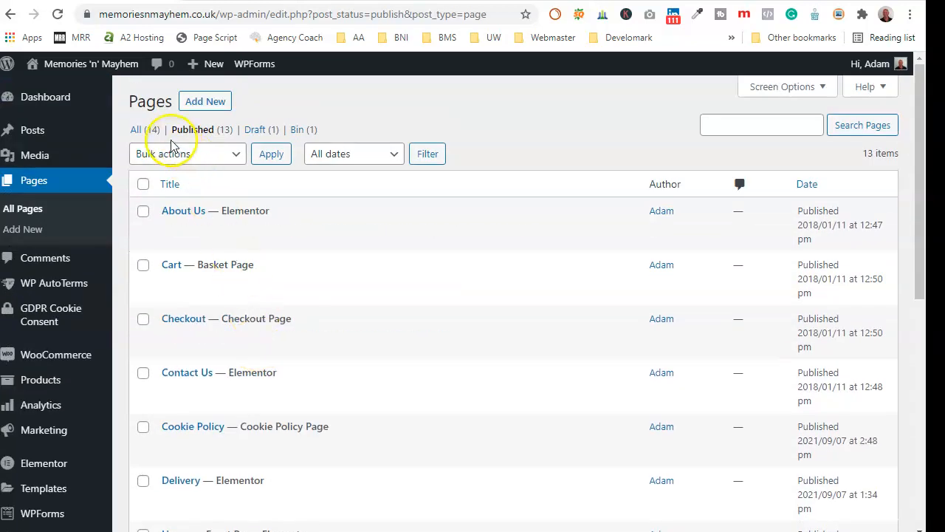
{"action": "left_click", "coordinate": [136, 132]}
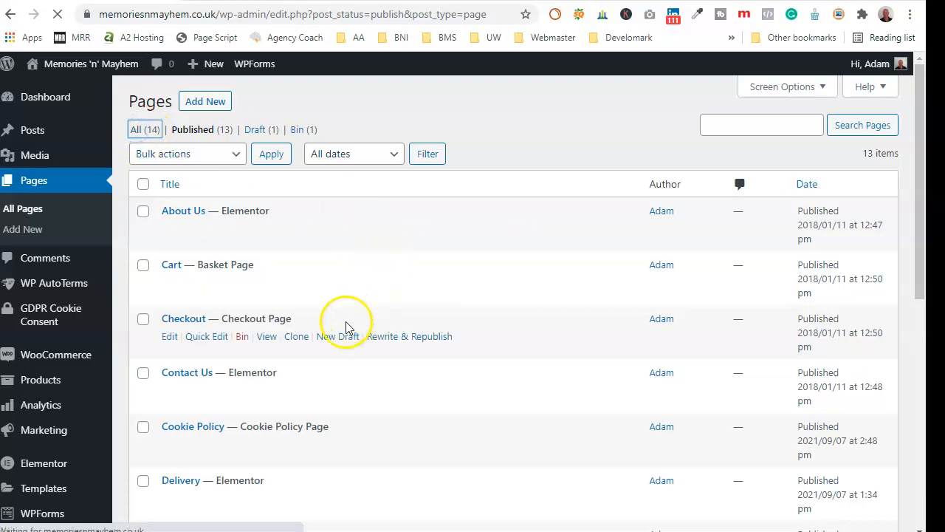
{"action": "scroll", "coordinate": [336, 298], "scroll_direction": "down", "scroll_amount": 6}
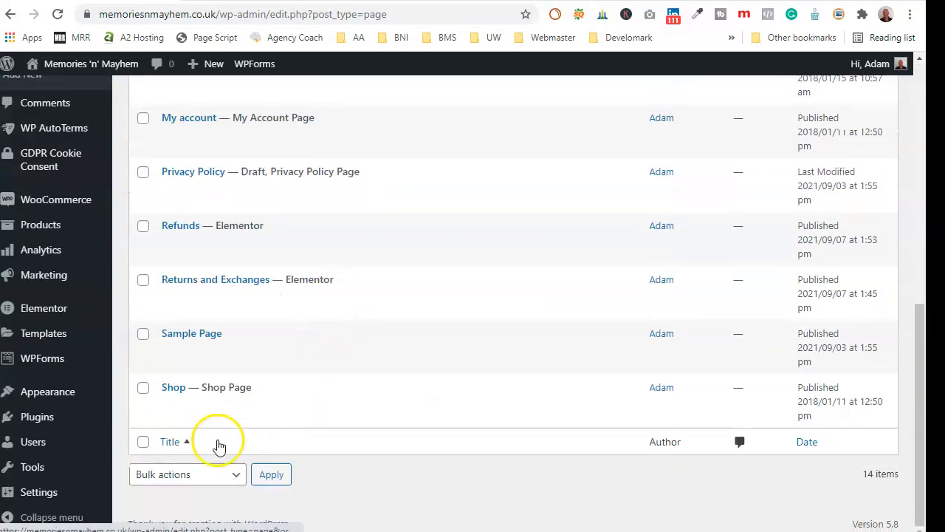
{"action": "scroll", "coordinate": [148, 333], "scroll_direction": "up", "scroll_amount": 4}
{"action": "scroll", "coordinate": [131, 333], "scroll_direction": "up", "scroll_amount": 3}
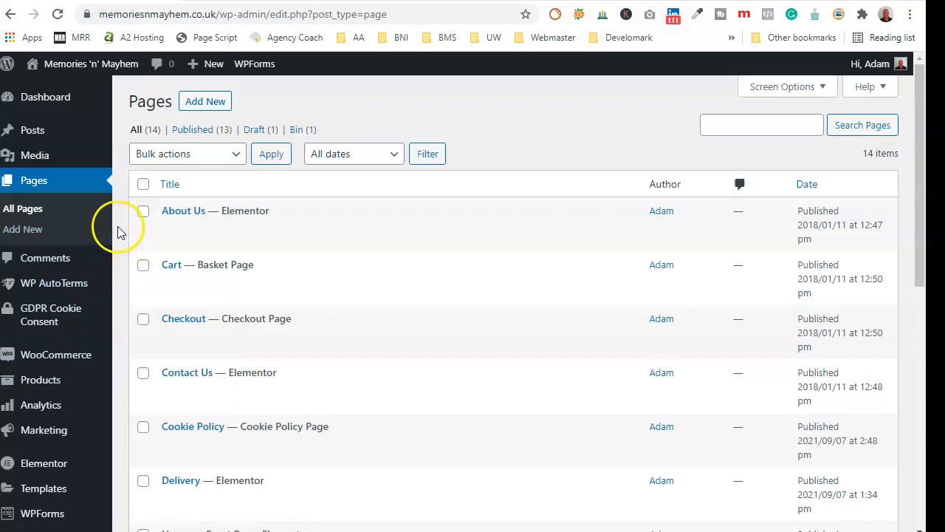
{"action": "scroll", "coordinate": [91, 372], "scroll_direction": "down", "scroll_amount": 2}
- Go to the Elementor Header & Footer Builder templates and start a new template
{"action": "left_click", "coordinate": [35, 424]}
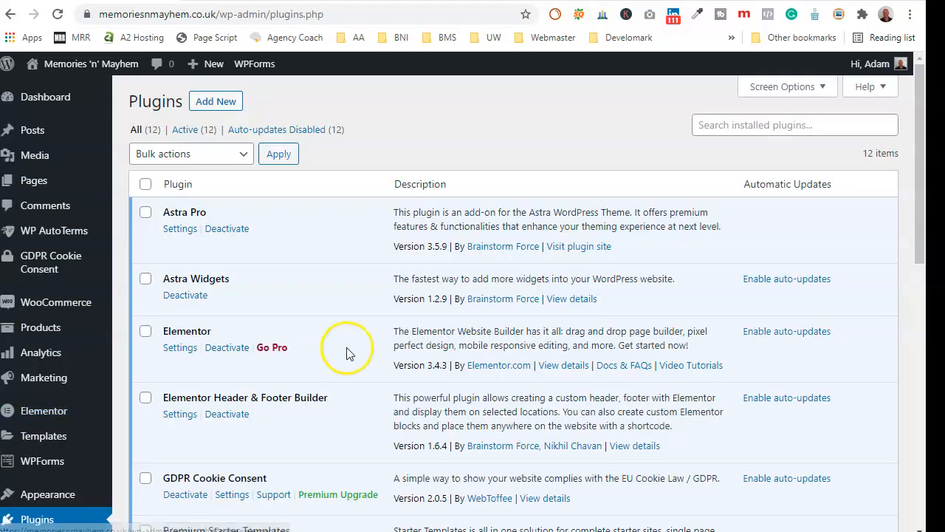
{"action": "scroll", "coordinate": [352, 352], "scroll_direction": "down", "scroll_amount": 3}
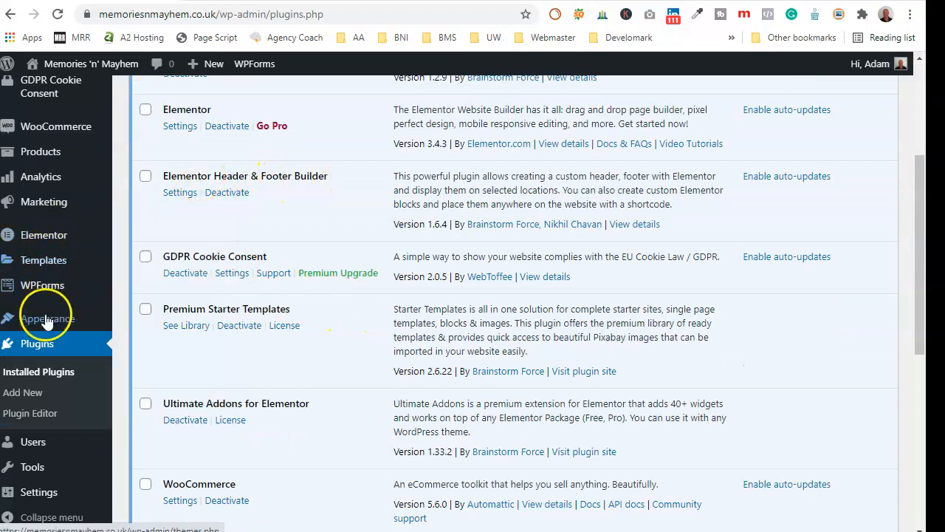
{"action": "mouse_move", "coordinate": [44, 325]}
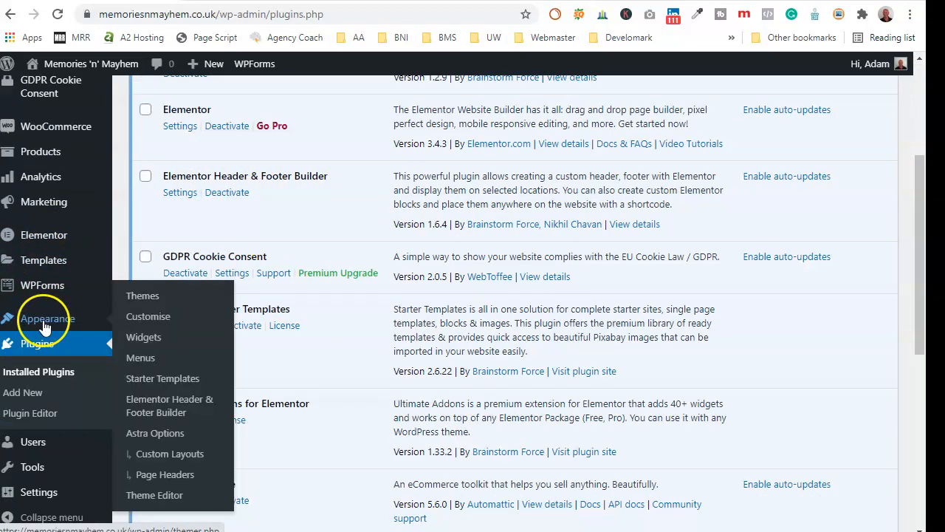
{"action": "left_click", "coordinate": [164, 403]}
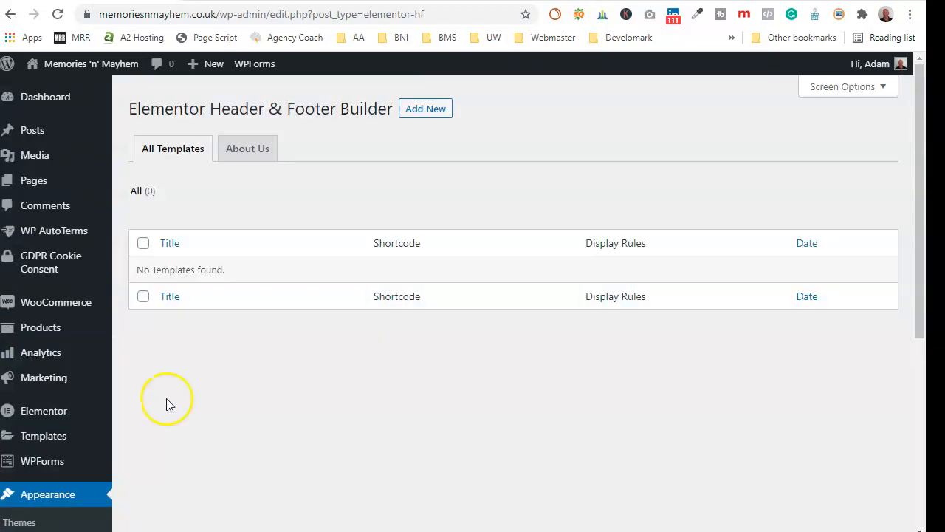
{"action": "left_click", "coordinate": [437, 109]}
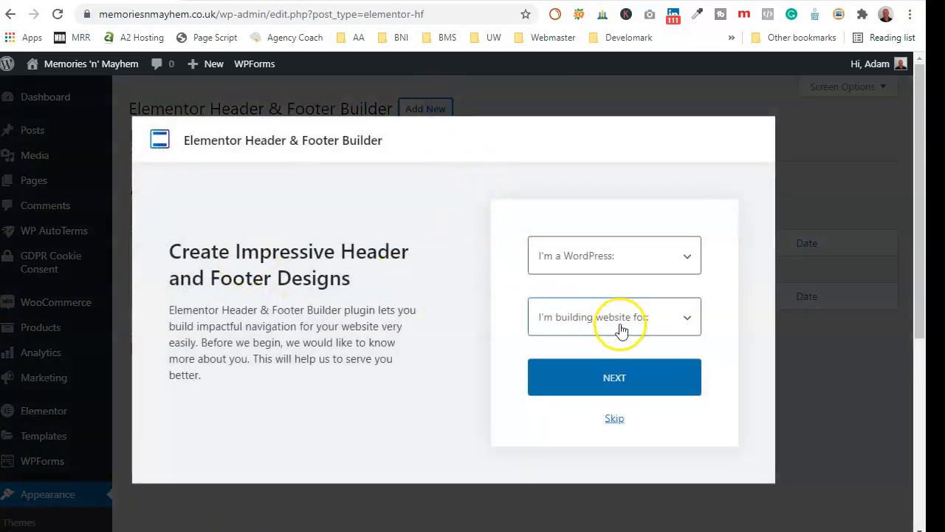
- In the onboarding form, mark the website as for a client with Expert experience level
{"action": "left_click", "coordinate": [687, 332]}
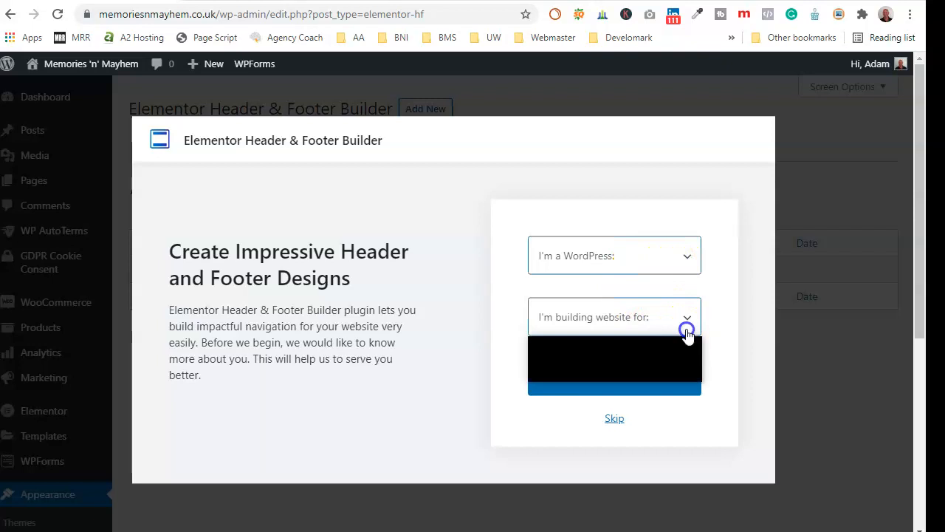
{"action": "left_click", "coordinate": [588, 376]}
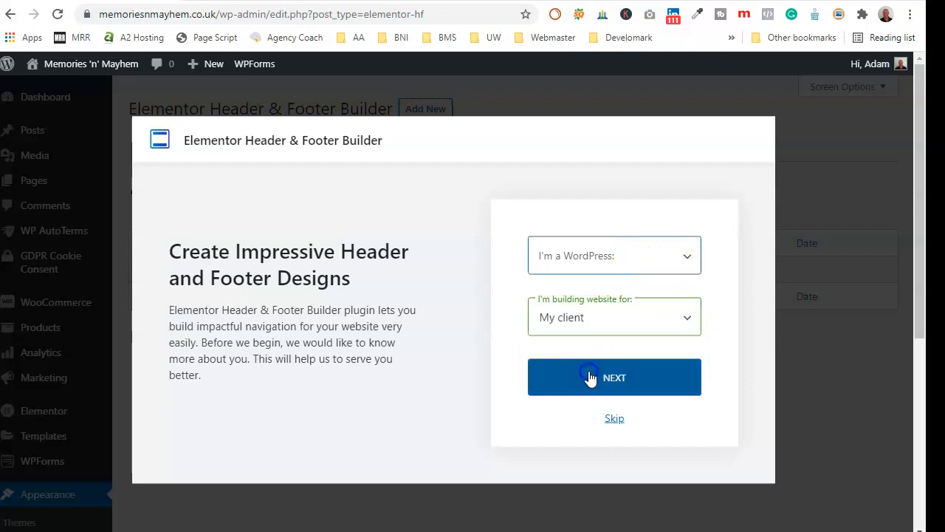
{"action": "left_click", "coordinate": [678, 262]}
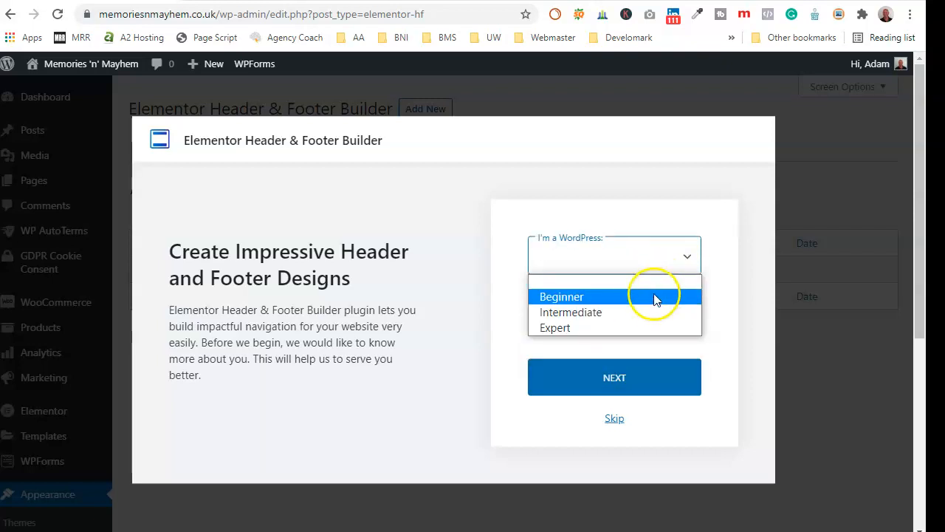
{"action": "left_click", "coordinate": [626, 317]}
{"action": "left_click", "coordinate": [601, 260]}
{"action": "left_click", "coordinate": [594, 327]}
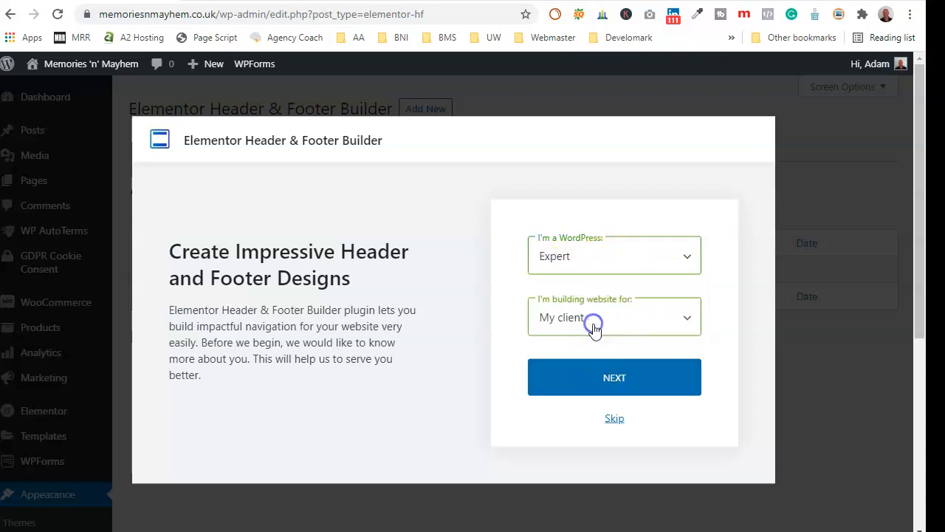
{"action": "left_click", "coordinate": [606, 377]}
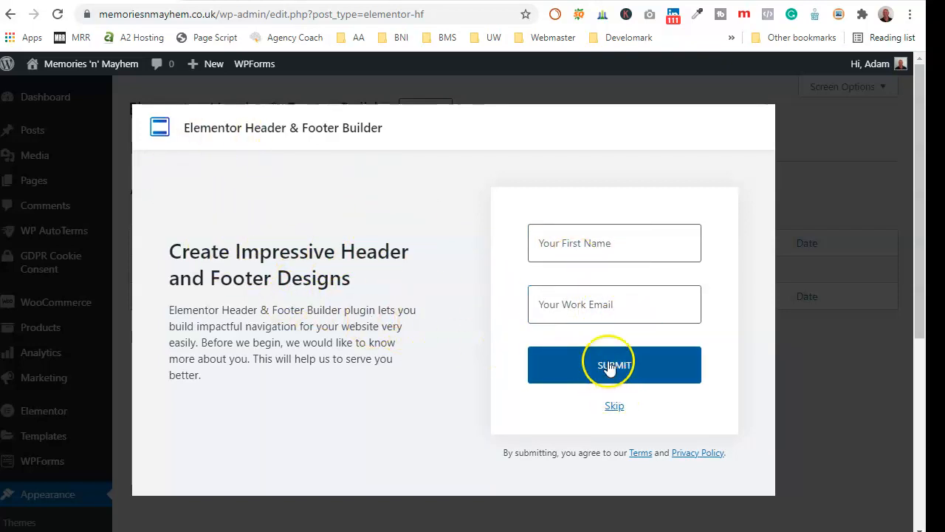
- Fill in the contact's name and work email, dismiss the welcome form, and start a new template
{"action": "left_click", "coordinate": [599, 240]}
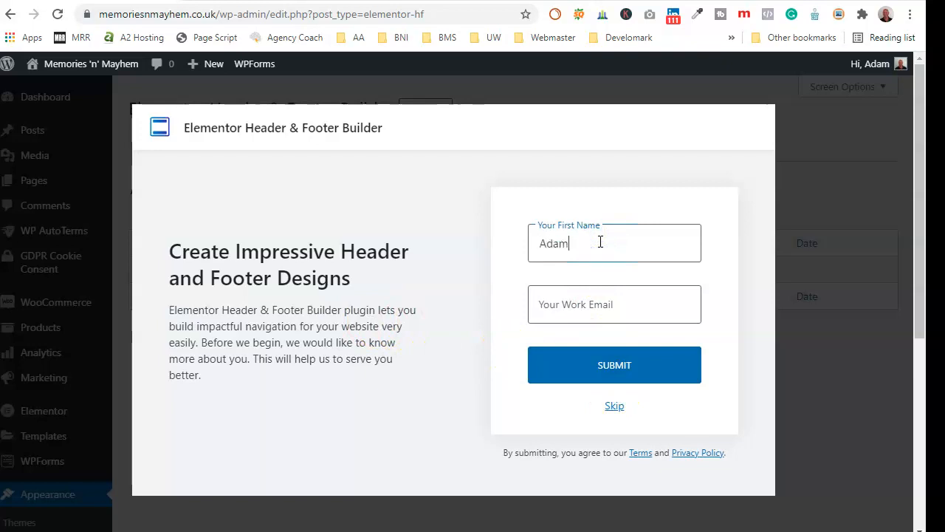
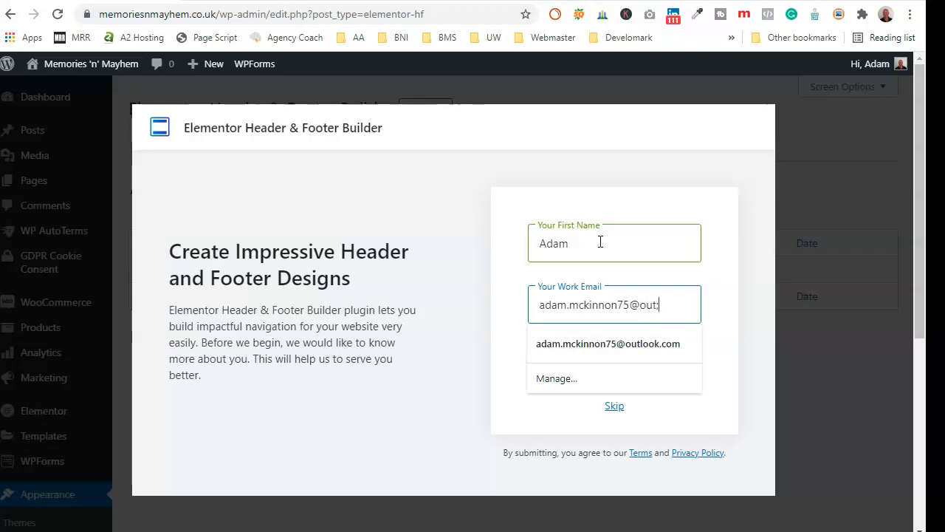
{"action": "left_click", "coordinate": [604, 343]}
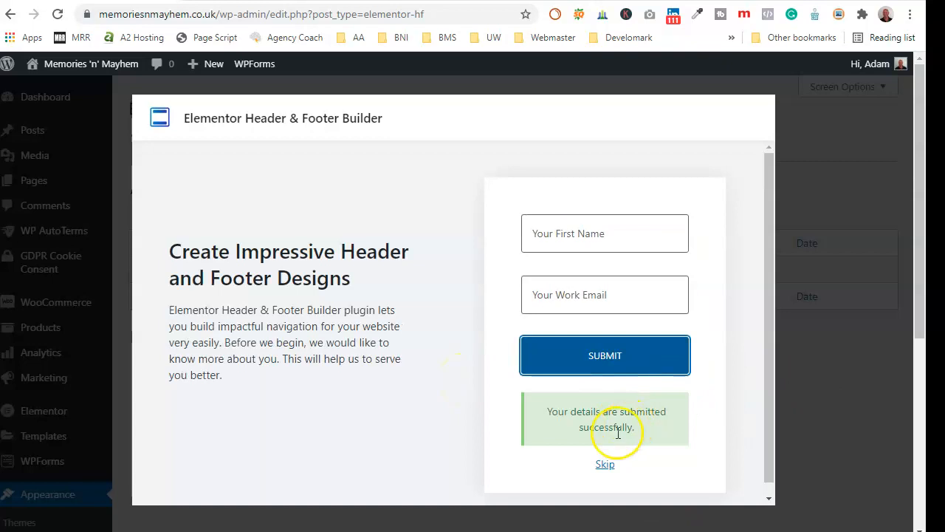
{"action": "left_click", "coordinate": [605, 464]}
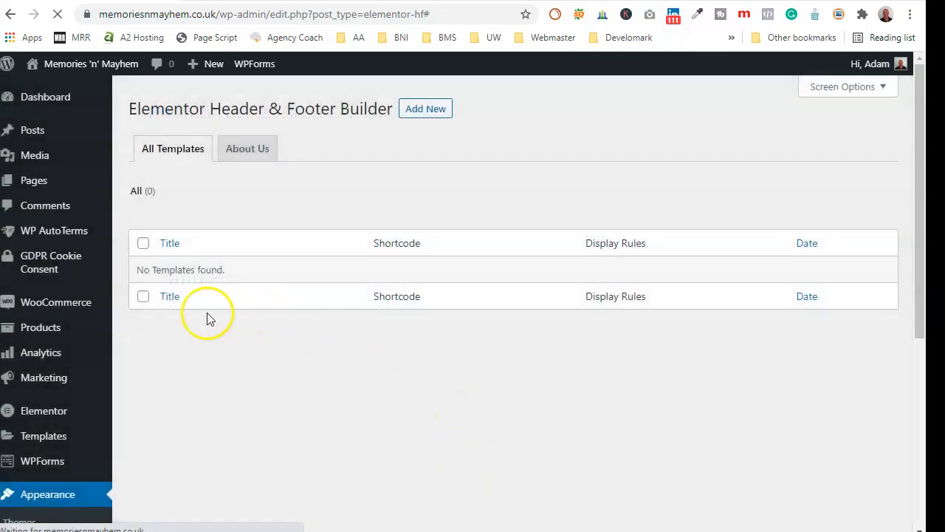
{"action": "left_click", "coordinate": [422, 109]}
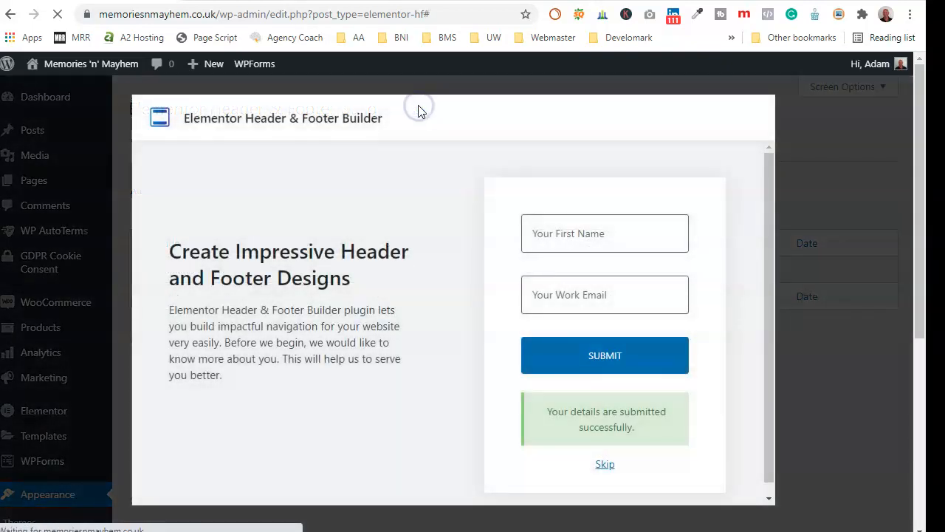
{"action": "left_click", "coordinate": [605, 463]}
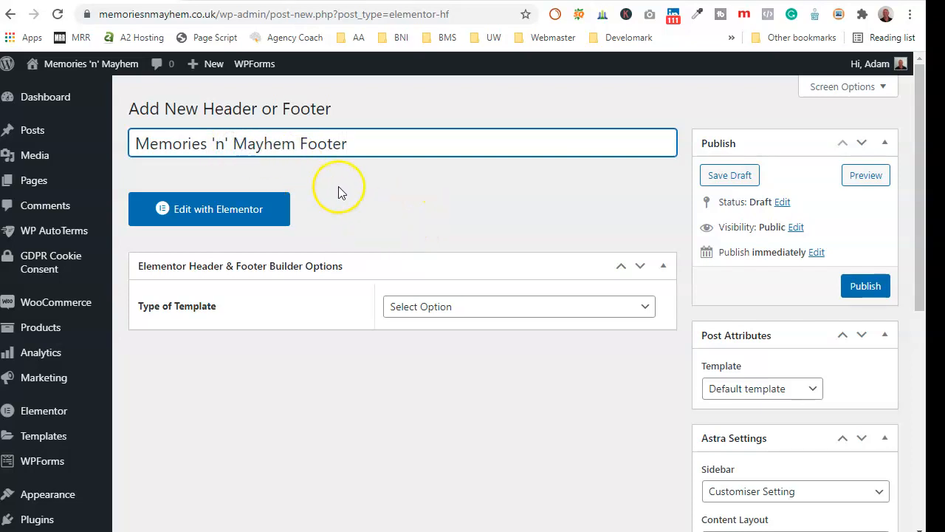
- Set the template type to Footer, display it on the Entire Website, and publish it
{"action": "left_click", "coordinate": [640, 307]}
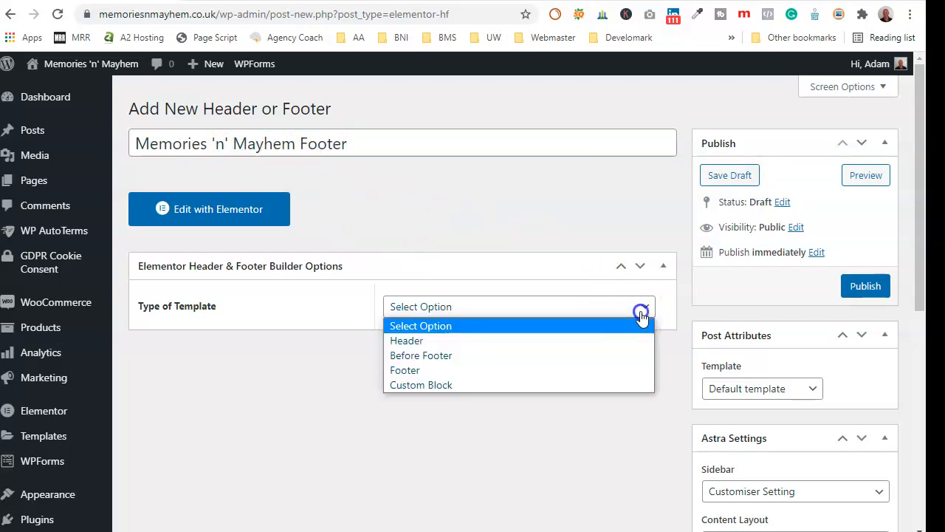
{"action": "left_click", "coordinate": [419, 369]}
{"action": "scroll", "coordinate": [453, 359], "scroll_direction": "down", "scroll_amount": 1}
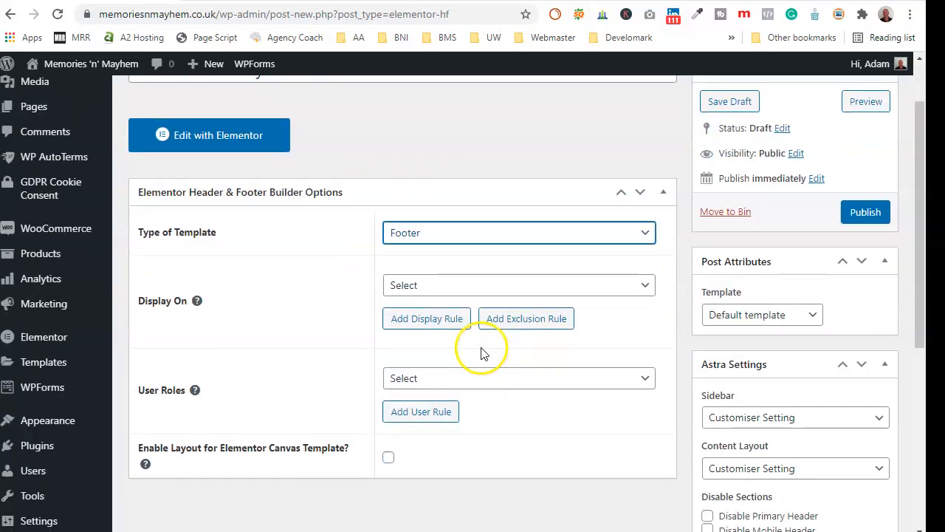
{"action": "left_click", "coordinate": [438, 288]}
{"action": "left_click", "coordinate": [434, 335]}
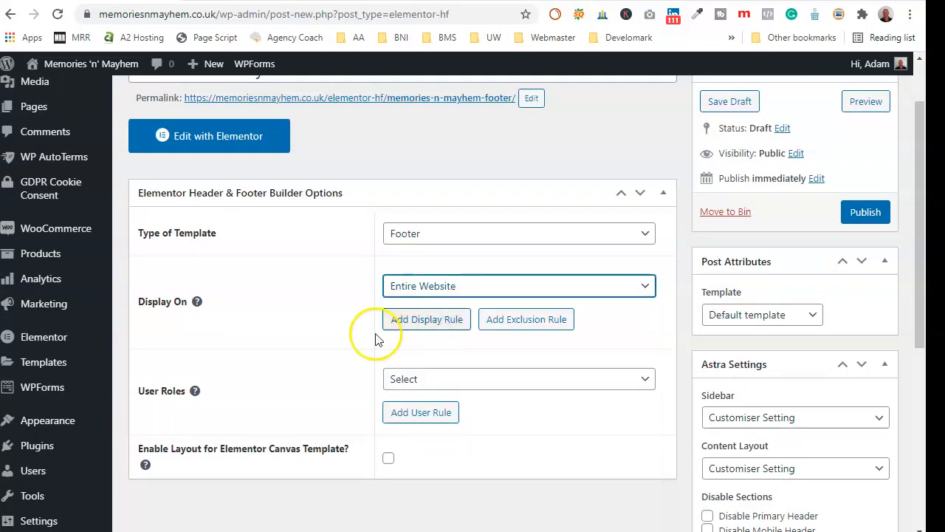
{"action": "left_click", "coordinate": [861, 222]}
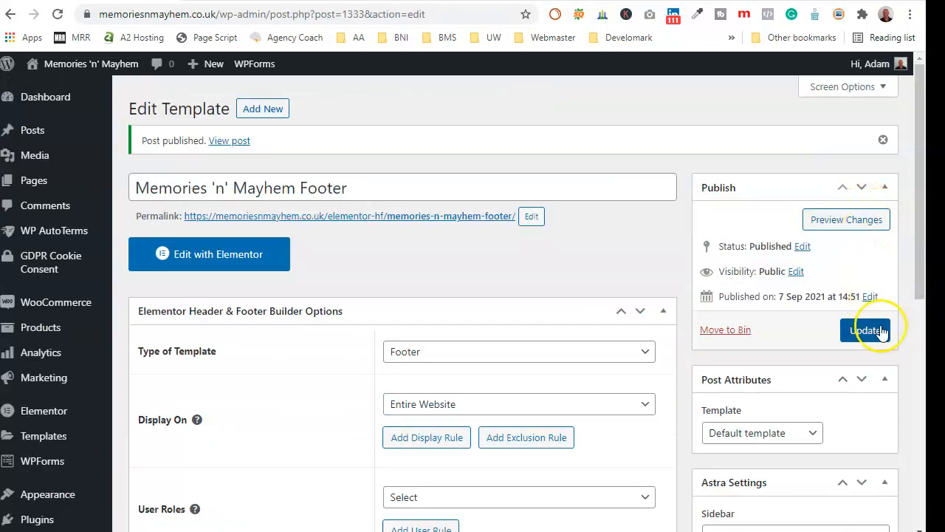
- Open the footer template with Elementor and add one single-column section to the canvas
{"action": "left_click", "coordinate": [218, 260]}
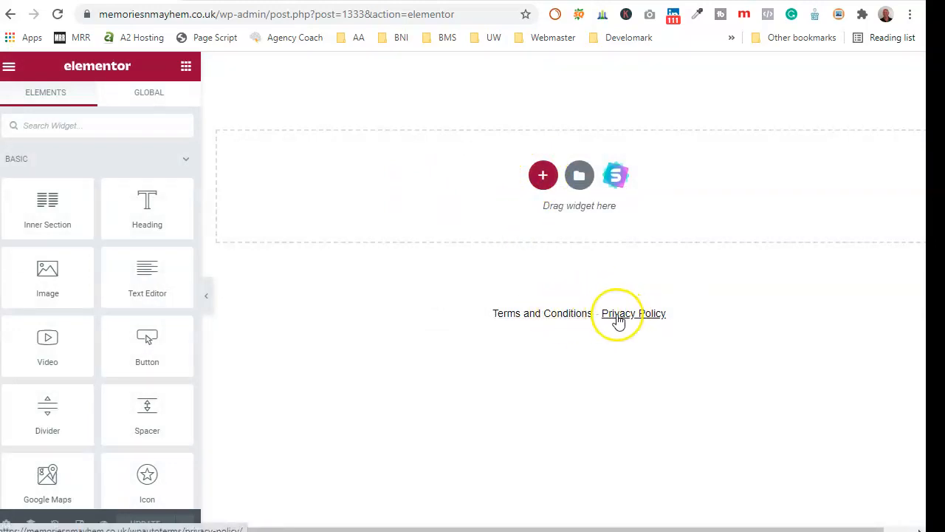
{"action": "left_click", "coordinate": [543, 178]}
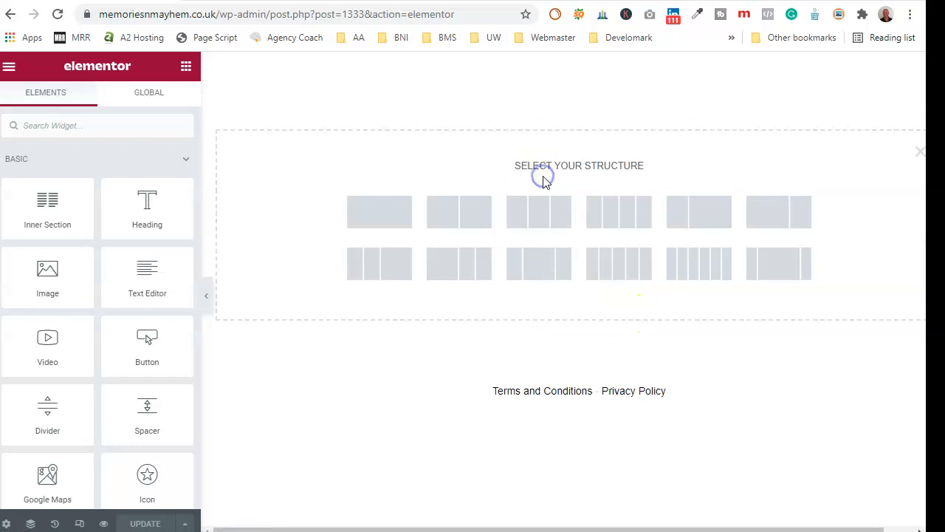
{"action": "left_click", "coordinate": [393, 215]}
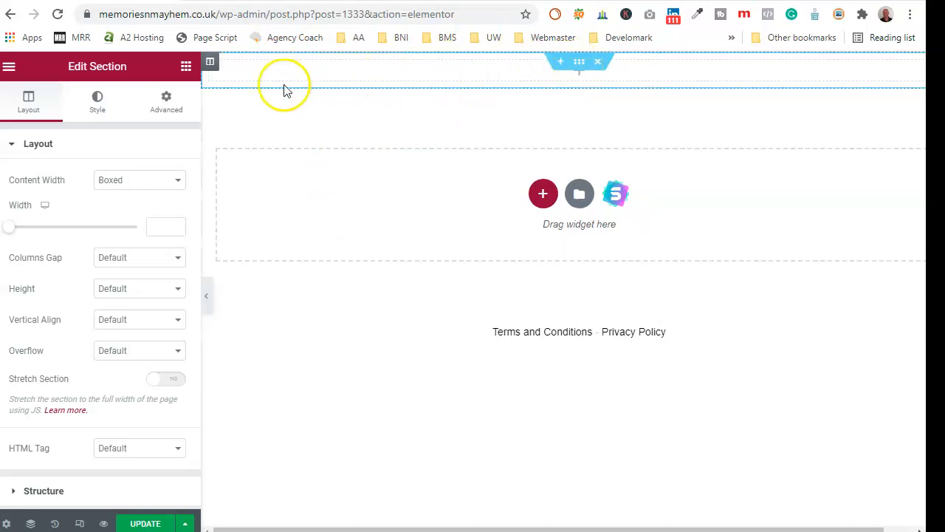
- Give the section a Classic background with colour #000000 in its Style settings
{"action": "left_click", "coordinate": [9, 66]}
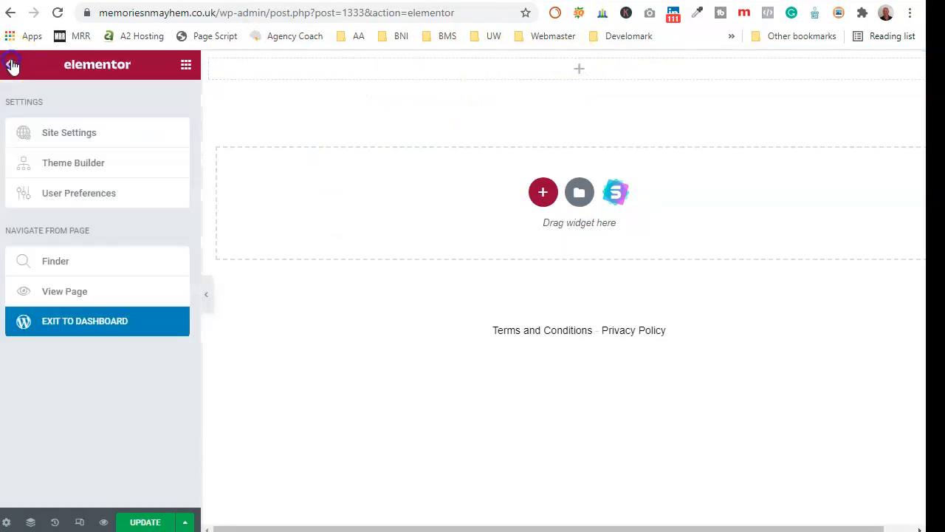
{"action": "left_click", "coordinate": [9, 65]}
{"action": "left_click", "coordinate": [577, 62]}
{"action": "left_click", "coordinate": [93, 101]}
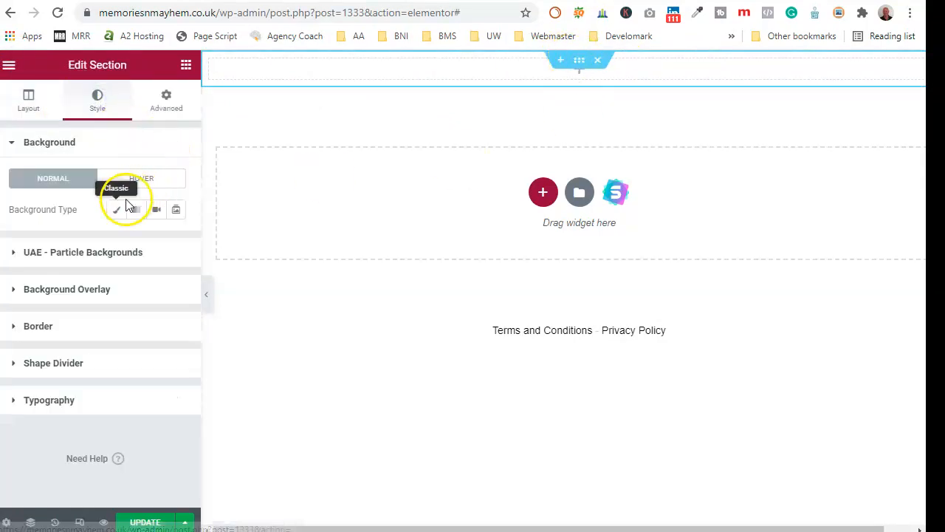
{"action": "left_click", "coordinate": [116, 209]}
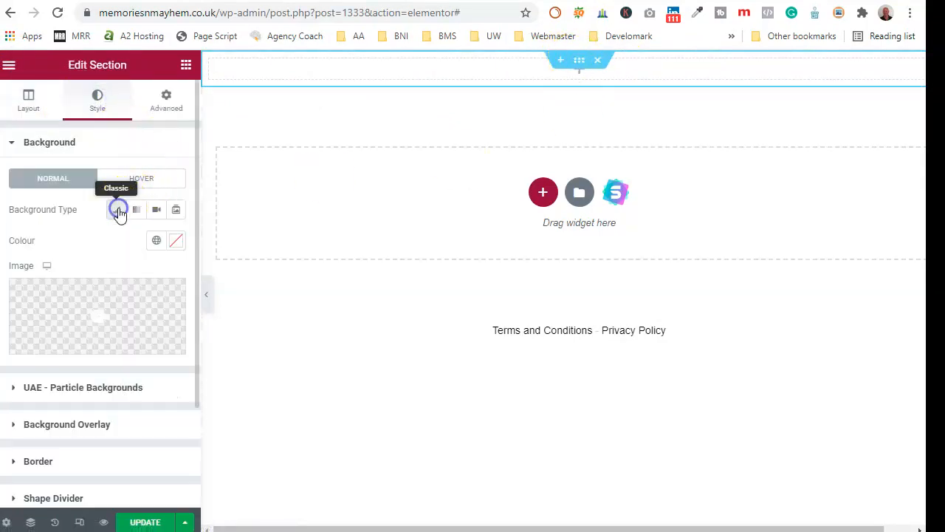
{"action": "left_click", "coordinate": [176, 241]}
{"action": "type", "text": "#000000"}
{"action": "left_click", "coordinate": [80, 236]}
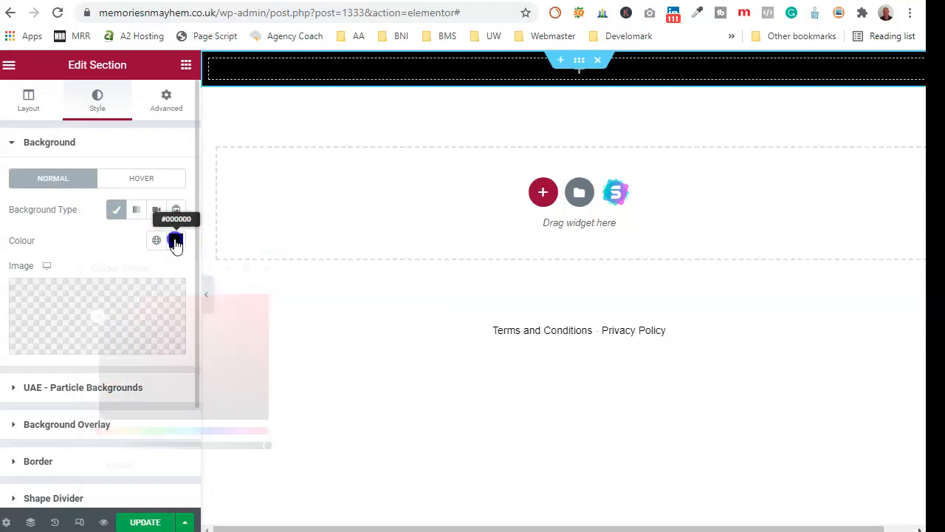
- Make the black background translucent (#0000003D) and drop a two-column Inner Section inside
{"action": "left_click", "coordinate": [175, 240]}
{"action": "left_click_drag", "start_coordinate": [267, 445], "coordinate": [151, 446]}
{"action": "left_click", "coordinate": [59, 241]}
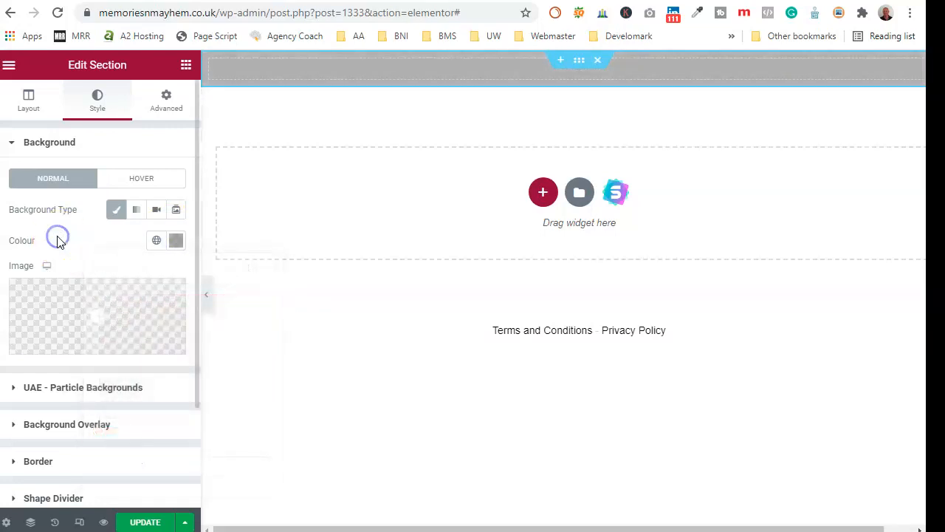
{"action": "left_click", "coordinate": [10, 68]}
{"action": "left_click_drag", "start_coordinate": [46, 205], "coordinate": [585, 72]}
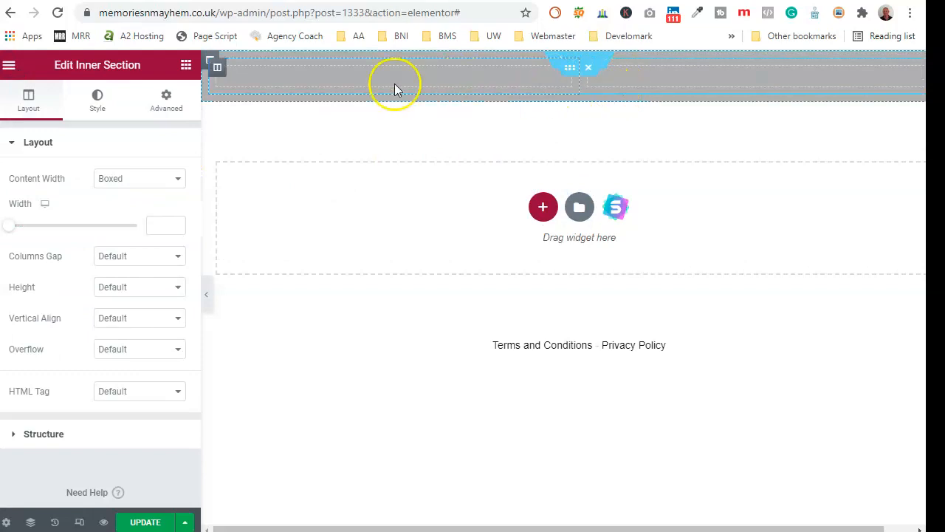
- Add an H3 heading reading 'Memories 'n' Mayhem' to the footer's left column
{"action": "left_click", "coordinate": [8, 65]}
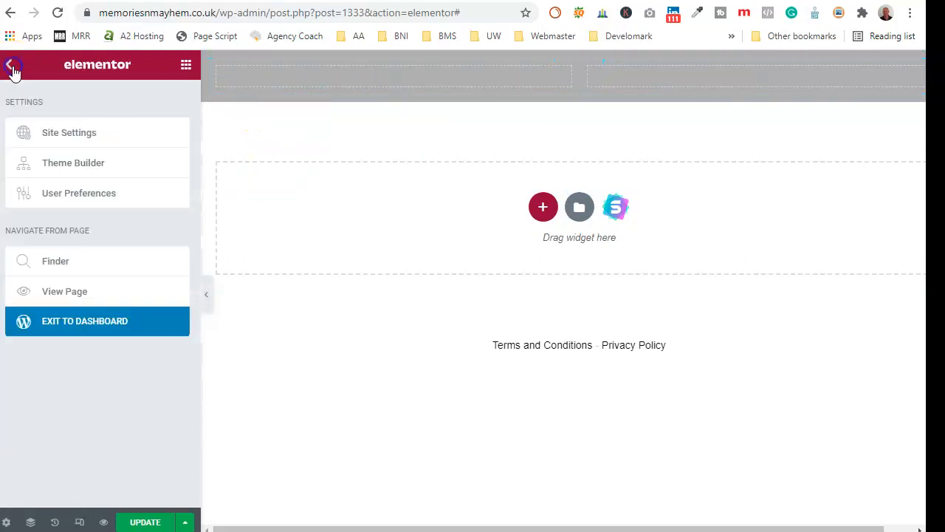
{"action": "left_click", "coordinate": [12, 66]}
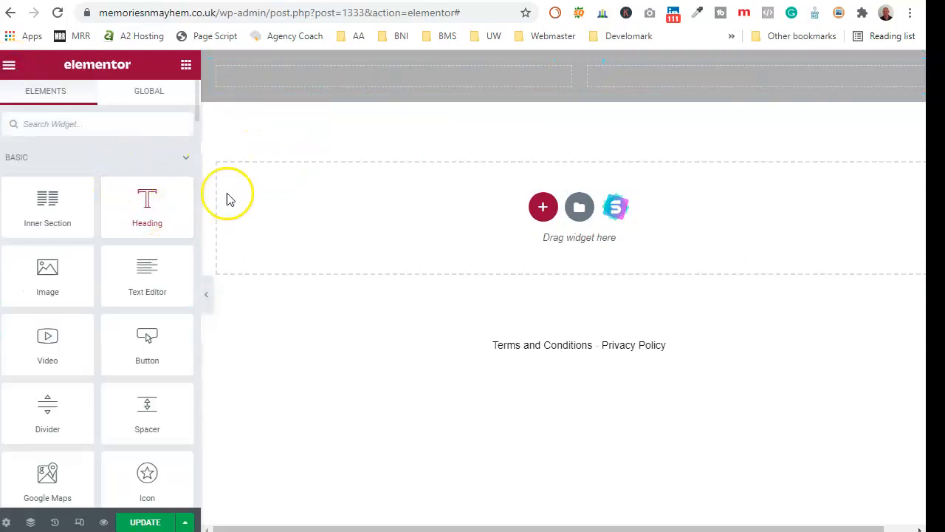
{"action": "left_click_drag", "start_coordinate": [147, 214], "coordinate": [386, 81]}
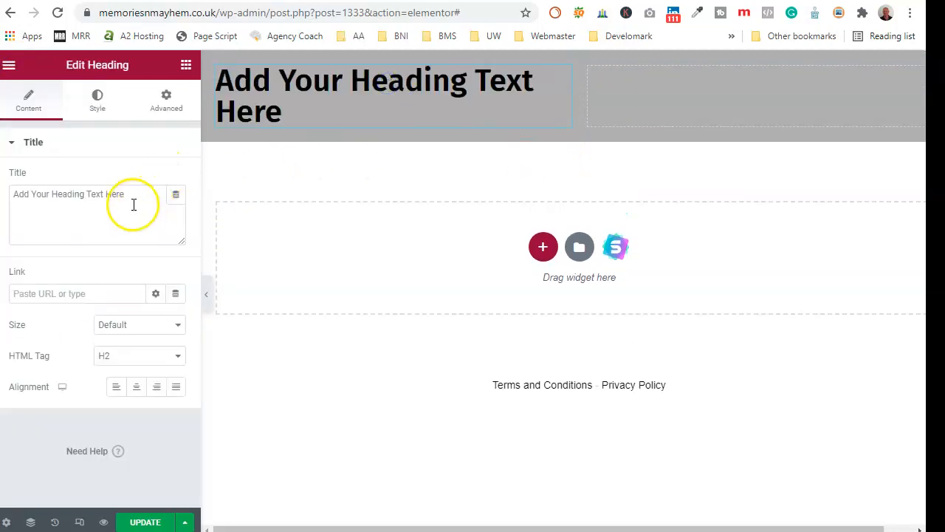
{"action": "left_click_drag", "start_coordinate": [130, 205], "coordinate": [36, 204]}
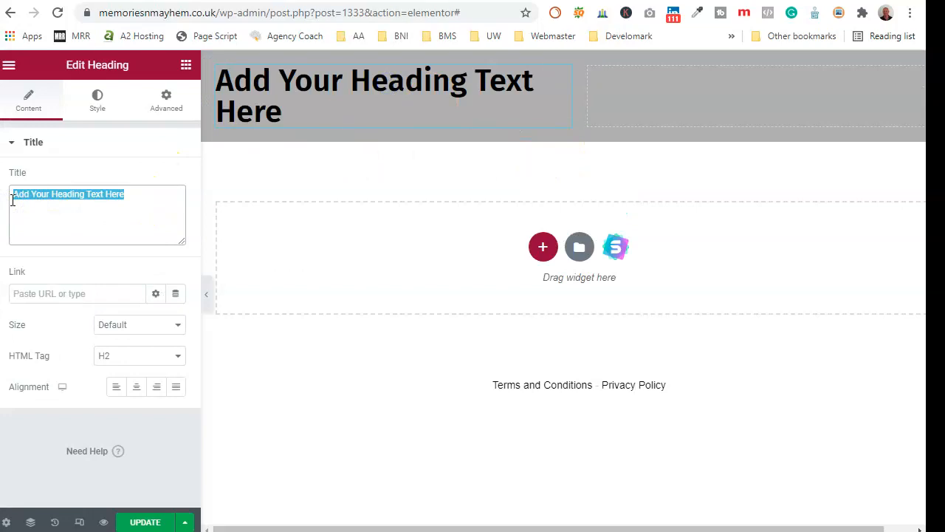
{"action": "type", "text": "Memories 'n' Mayhem"}
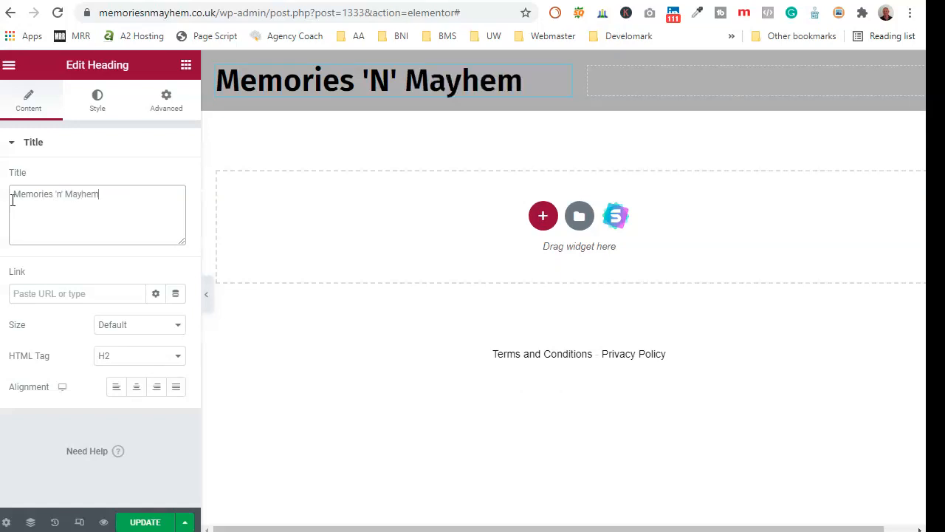
{"action": "left_click", "coordinate": [121, 355]}
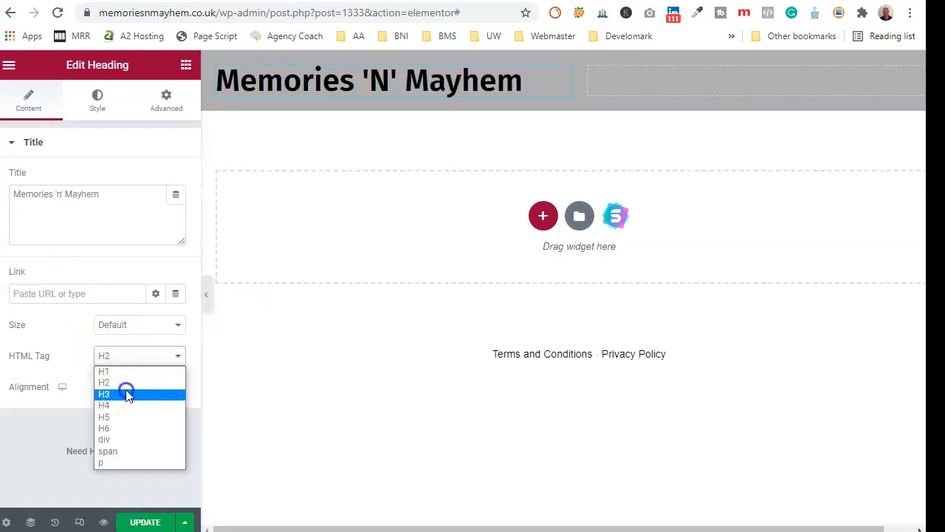
{"action": "left_click", "coordinate": [128, 391]}
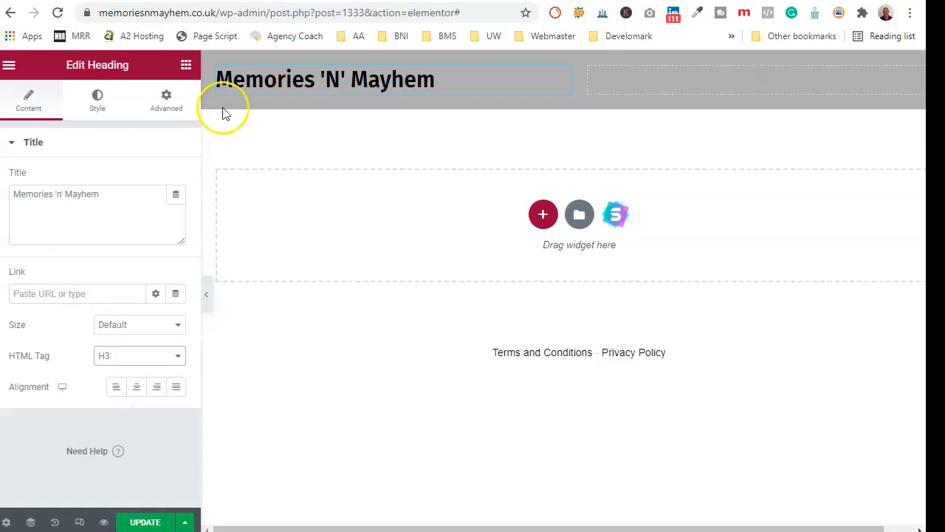
- Place a Text Editor block beneath the heading, then switch to the Outlook inbox
{"action": "left_click", "coordinate": [9, 65]}
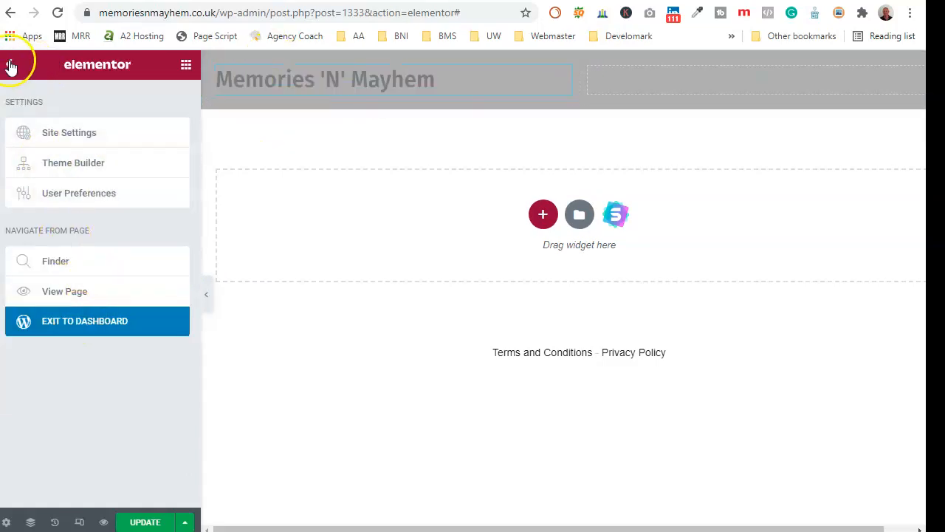
{"action": "left_click", "coordinate": [10, 66]}
{"action": "left_click_drag", "start_coordinate": [135, 263], "coordinate": [309, 88]}
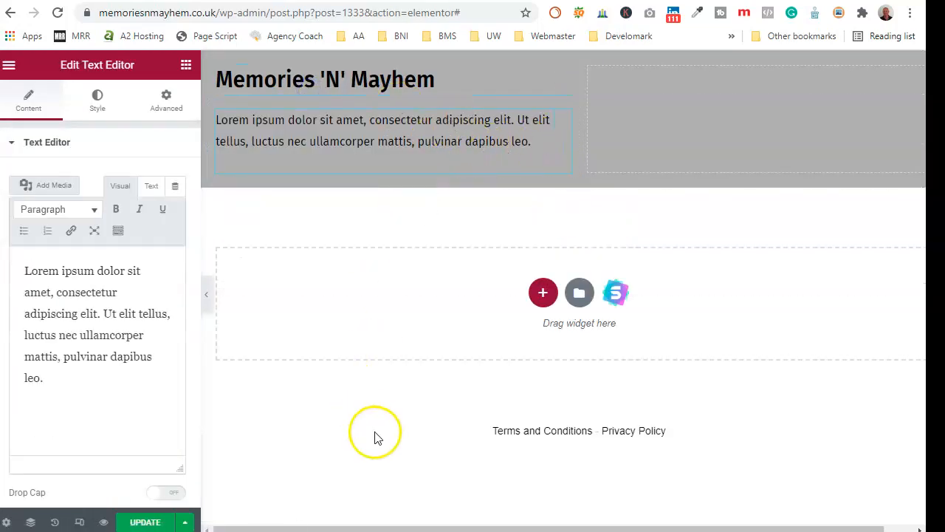
{"action": "mouse_move", "coordinate": [634, 531]}
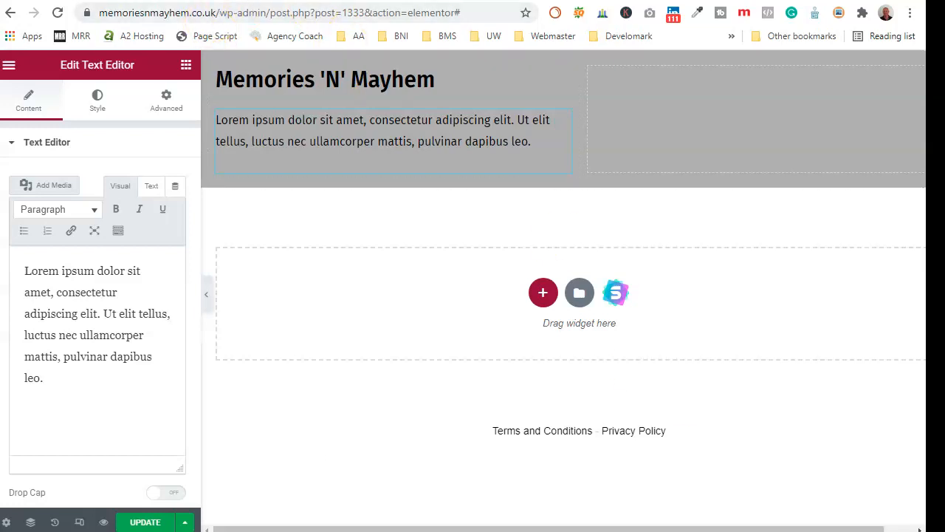
{"action": "left_click", "coordinate": [635, 0]}
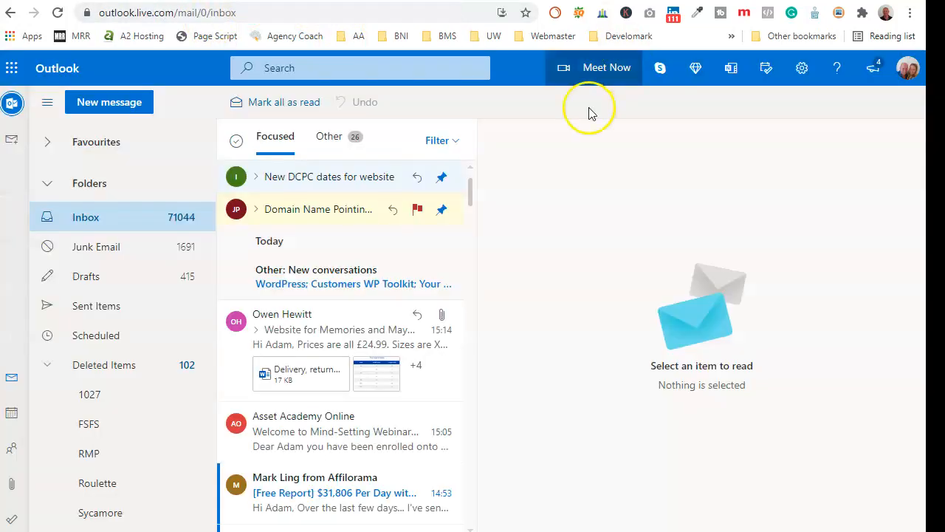
- Open the Memories and Mayhem email and copy its T-shirt product description paragraph
{"action": "left_click", "coordinate": [479, 337]}
{"action": "scroll", "coordinate": [643, 412], "scroll_direction": "down", "scroll_amount": 3}
{"action": "scroll", "coordinate": [665, 411], "scroll_direction": "down", "scroll_amount": 2}
{"action": "left_click_drag", "start_coordinate": [531, 319], "coordinate": [692, 382]}
{"action": "right_click", "coordinate": [691, 378]}
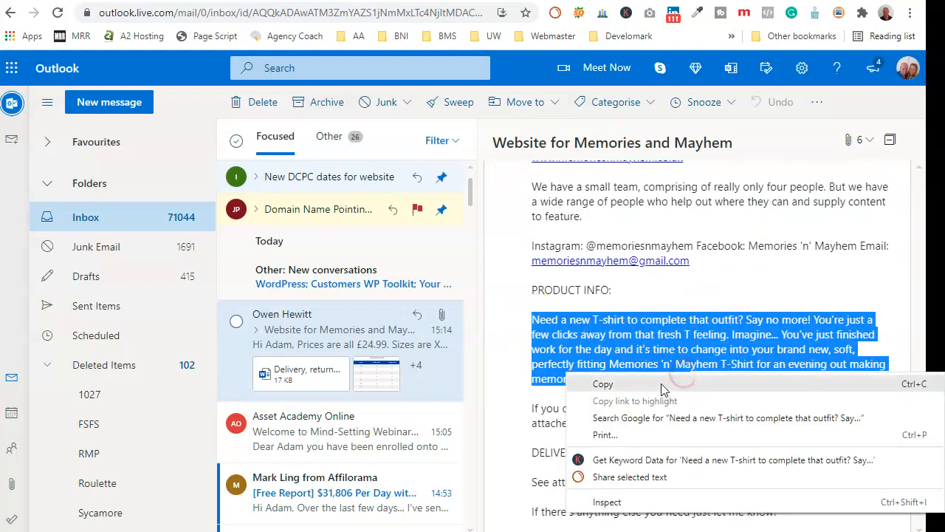
{"action": "left_click", "coordinate": [664, 384]}
- Paste the paragraph into Notepad, recopy it as plain text, and select the footer's Lorem text
{"action": "key", "text": "ctrl+Tab"}
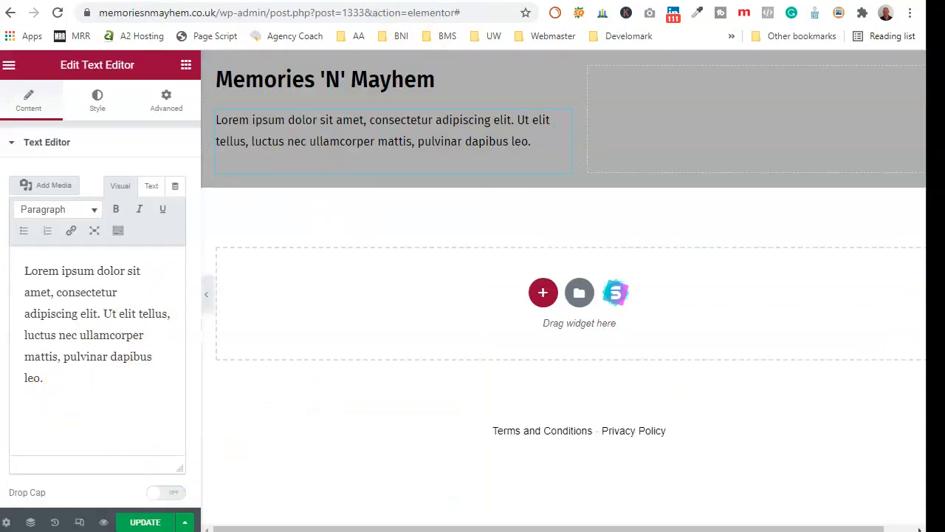
{"action": "key", "text": "alt+Tab"}
{"action": "right_click", "coordinate": [321, 126]}
{"action": "left_click", "coordinate": [239, 190]}
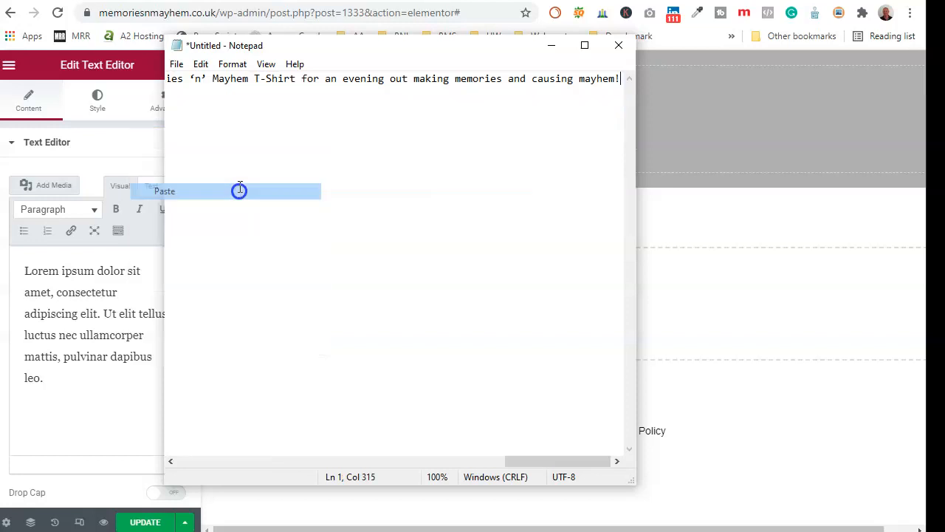
{"action": "left_click_drag", "start_coordinate": [614, 79], "coordinate": [130, 88]}
{"action": "right_click", "coordinate": [173, 75]}
{"action": "left_click", "coordinate": [168, 120]}
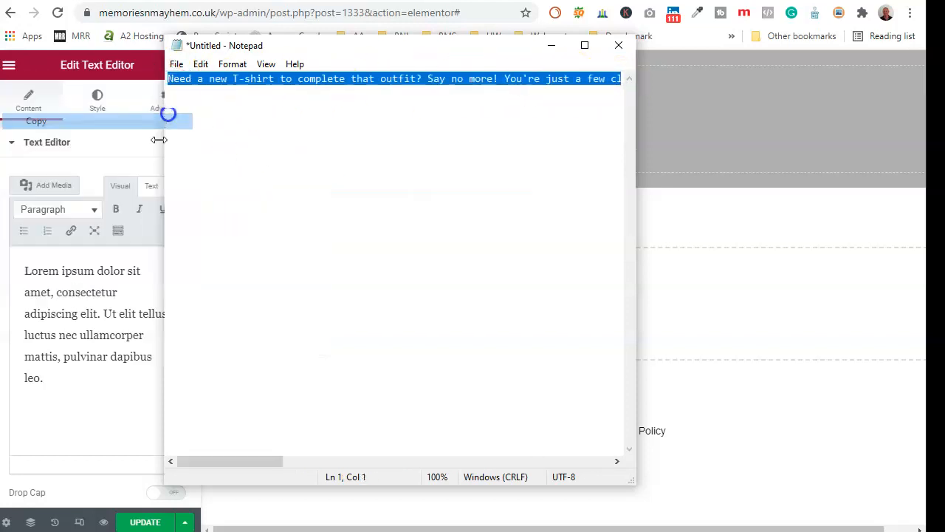
{"action": "left_click_drag", "start_coordinate": [56, 380], "coordinate": [25, 281]}
- Replace the placeholder Lorem text with the pasted T-shirt description
{"action": "right_click", "coordinate": [57, 285]}
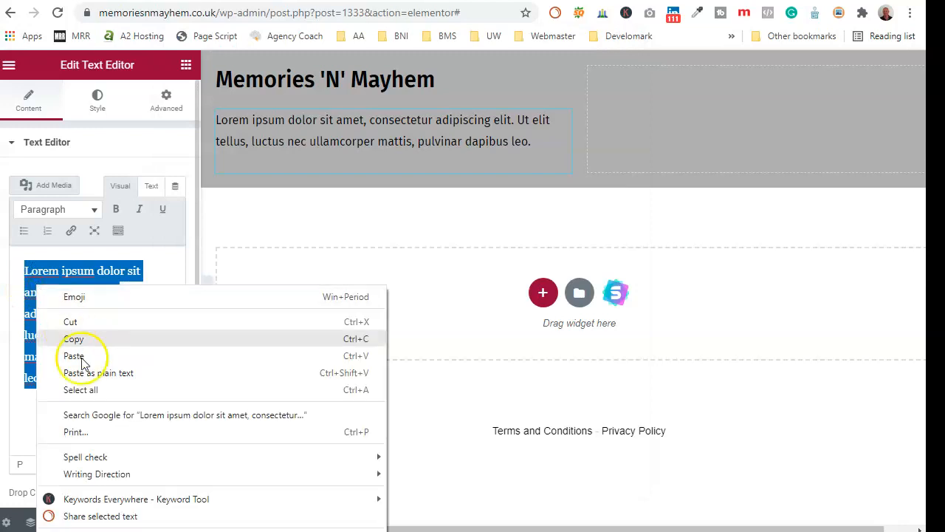
{"action": "left_click", "coordinate": [79, 357]}
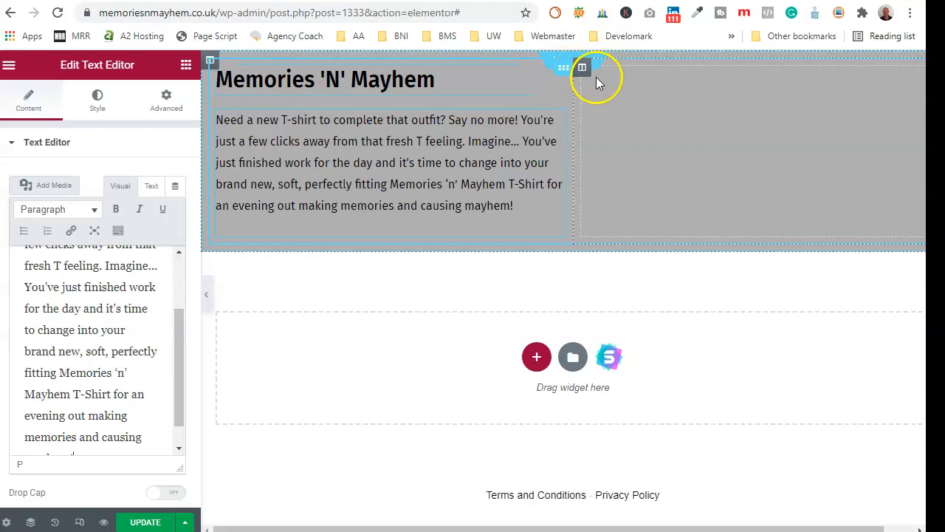
{"action": "left_click", "coordinate": [9, 65]}
{"action": "left_click", "coordinate": [9, 65]}
- Add an H3 'Categories' heading to the right-hand column, correcting its spelling
{"action": "left_click_drag", "start_coordinate": [147, 208], "coordinate": [753, 150]}
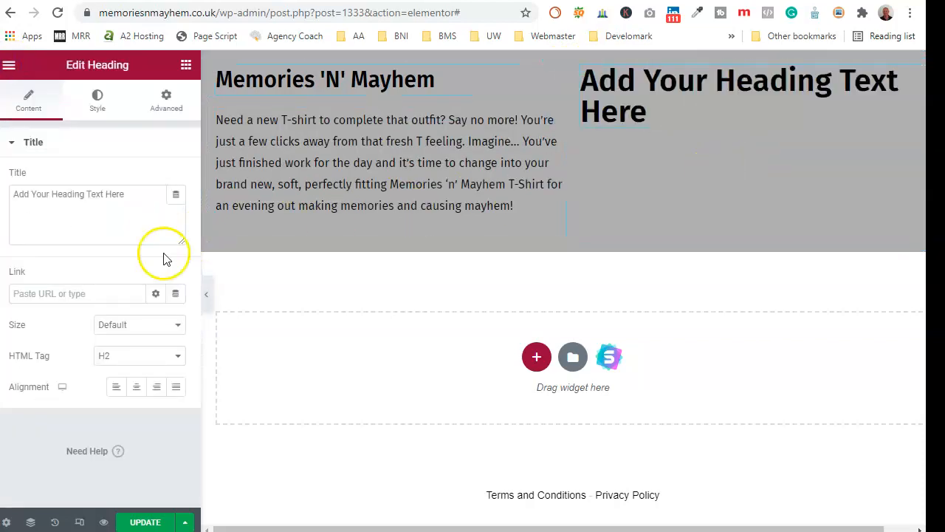
{"action": "left_click_drag", "start_coordinate": [123, 199], "coordinate": [23, 200]}
{"action": "type", "text": "Categgories"}
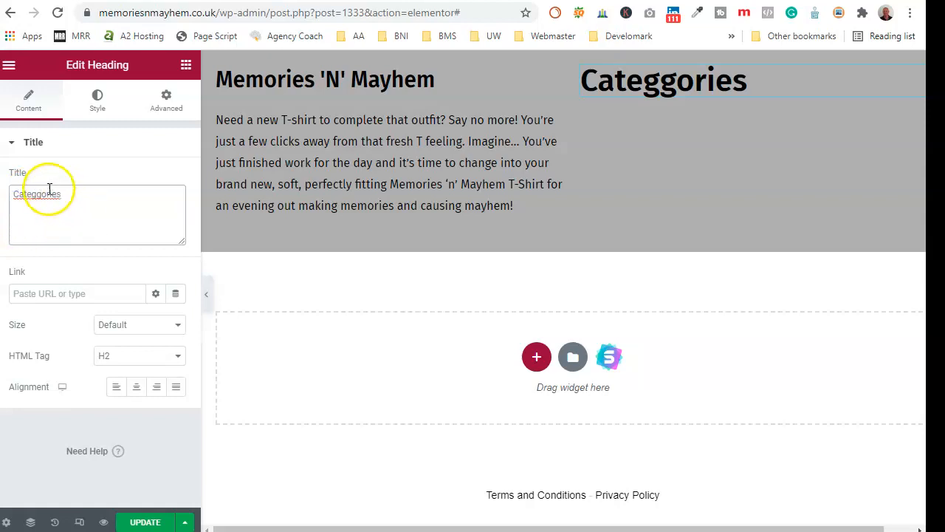
{"action": "right_click", "coordinate": [44, 193]}
{"action": "left_click", "coordinate": [87, 200]}
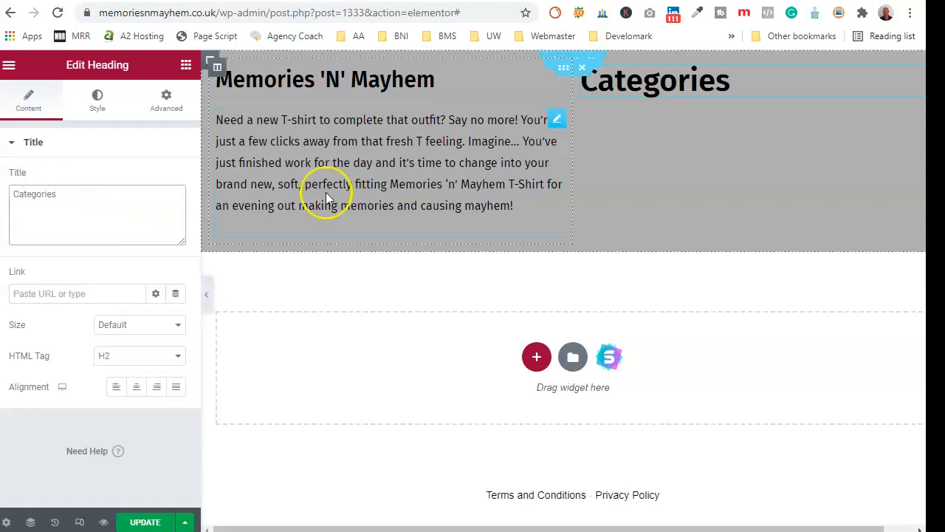
{"action": "left_click", "coordinate": [123, 356]}
{"action": "left_click", "coordinate": [116, 394]}
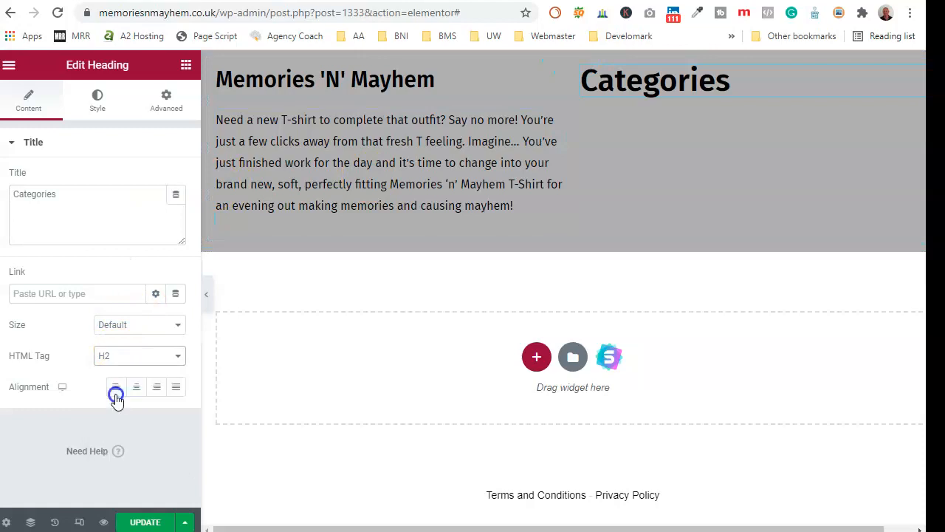
{"action": "left_click", "coordinate": [13, 74]}
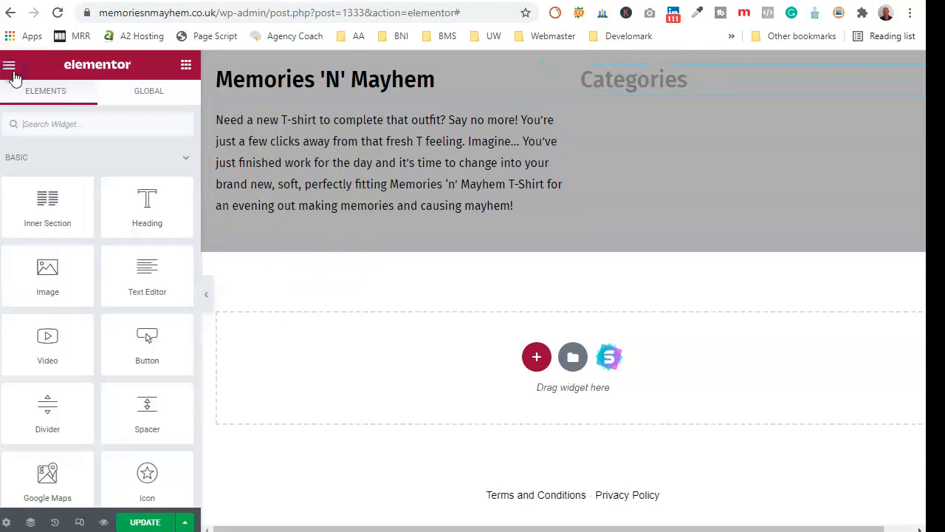
{"action": "scroll", "coordinate": [92, 255], "scroll_direction": "down", "scroll_amount": 1}
{"action": "scroll", "coordinate": [93, 255], "scroll_direction": "down", "scroll_amount": 10}
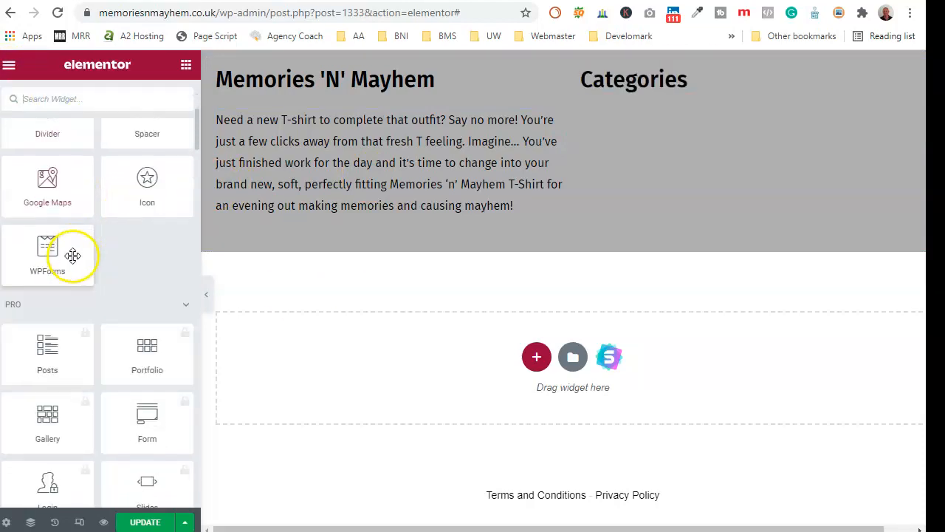
{"action": "scroll", "coordinate": [100, 268], "scroll_direction": "down", "scroll_amount": 9}
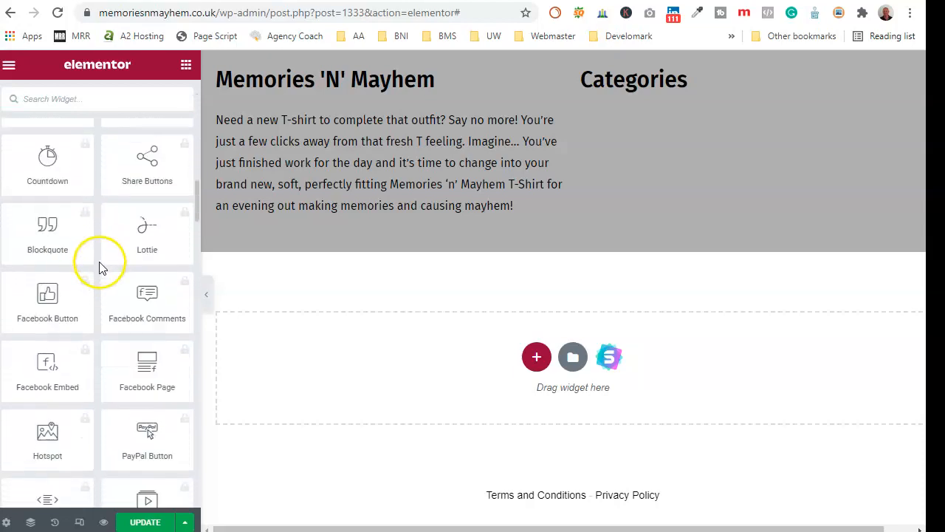
- Add an Icon List under the Categories heading and set its icon size to 20
{"action": "left_click_drag", "start_coordinate": [151, 373], "coordinate": [658, 95]}
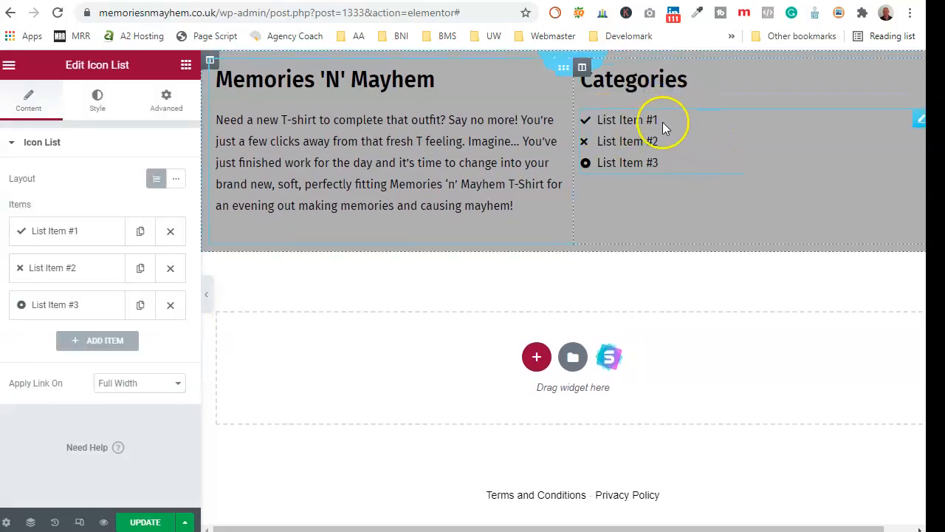
{"action": "left_click", "coordinate": [97, 99]}
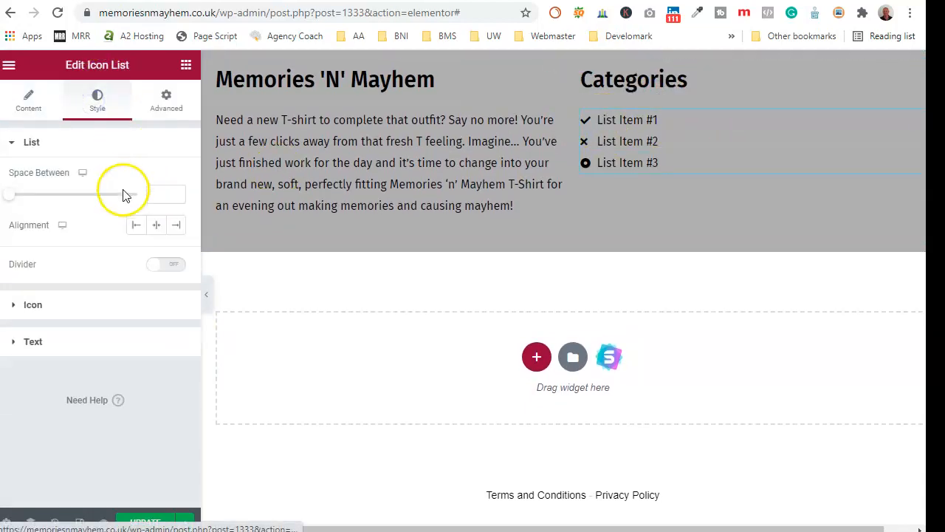
{"action": "left_click", "coordinate": [105, 304]}
{"action": "type", "text": "20"}
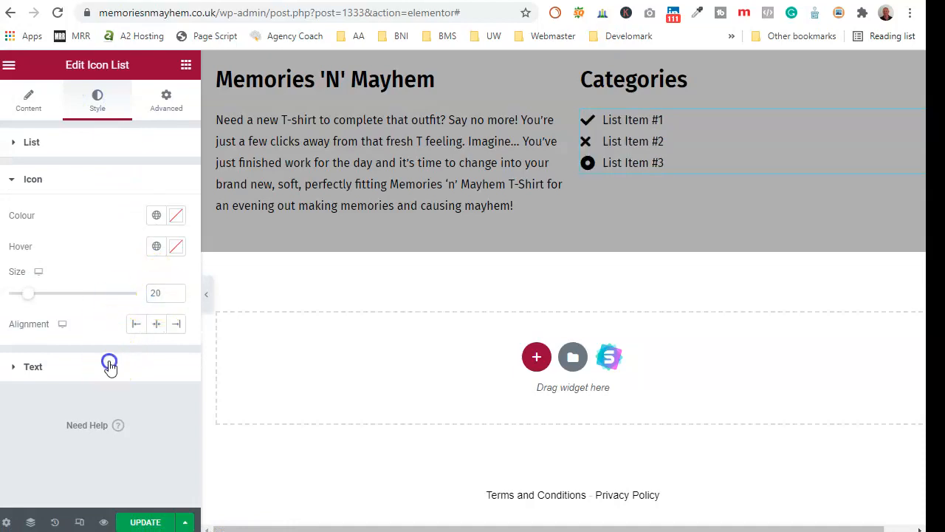
- Set the icon list's item text typography size to 18 px
{"action": "left_click", "coordinate": [109, 365]}
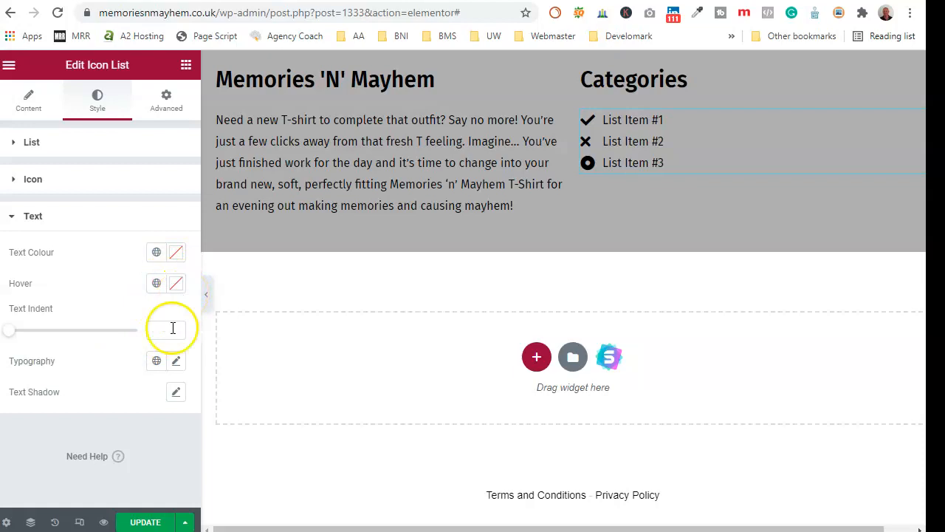
{"action": "left_click", "coordinate": [176, 361]}
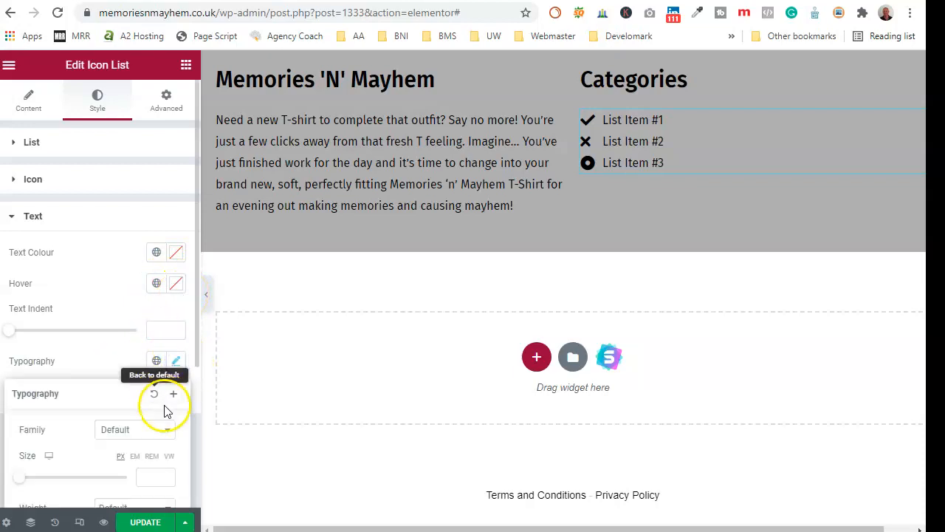
{"action": "type", "text": "18"}
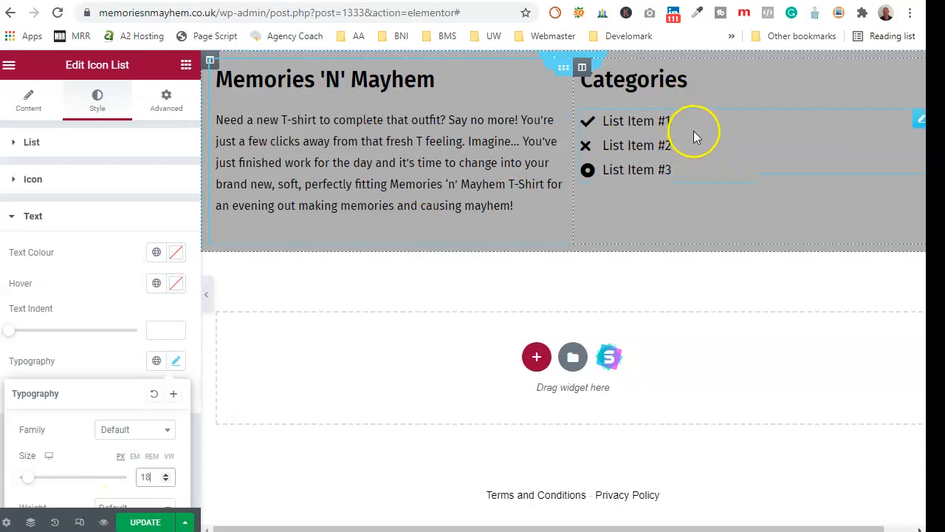
{"action": "left_click", "coordinate": [43, 157]}
{"action": "left_click", "coordinate": [28, 101]}
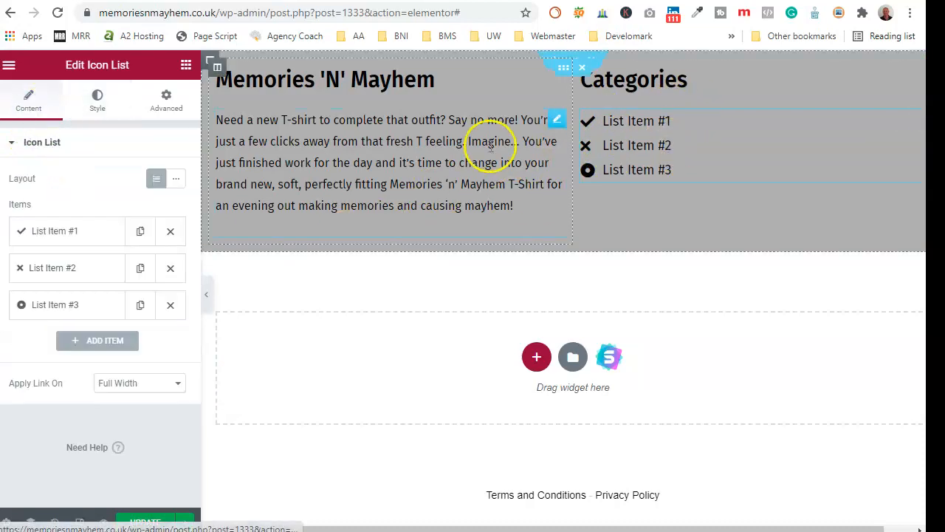
{"action": "left_click", "coordinate": [98, 238]}
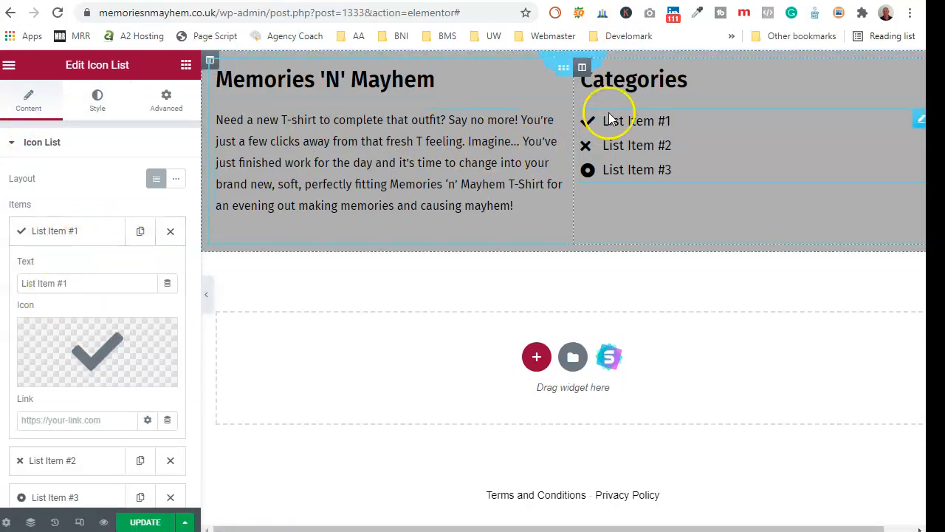
- Duplicate the Categories column to create a third footer column
{"action": "right_click", "coordinate": [584, 77]}
{"action": "left_click", "coordinate": [506, 116]}
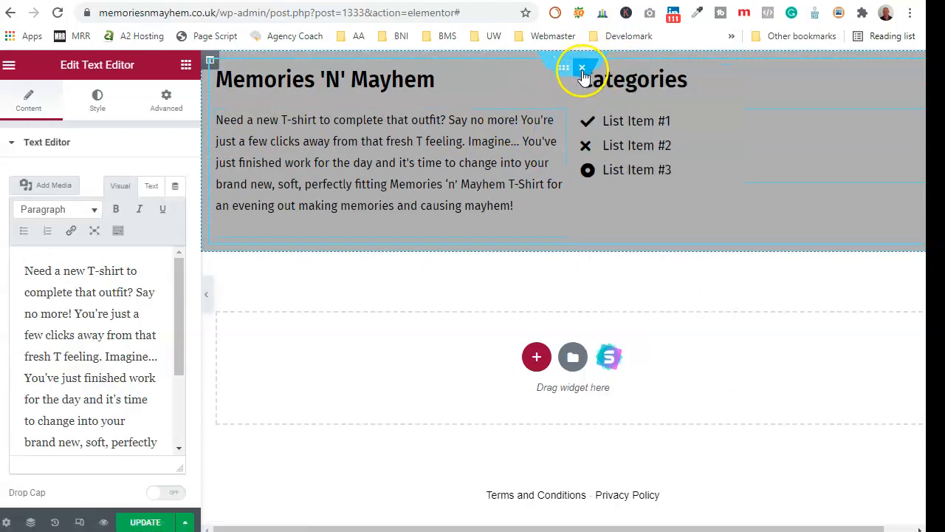
{"action": "left_click", "coordinate": [640, 98]}
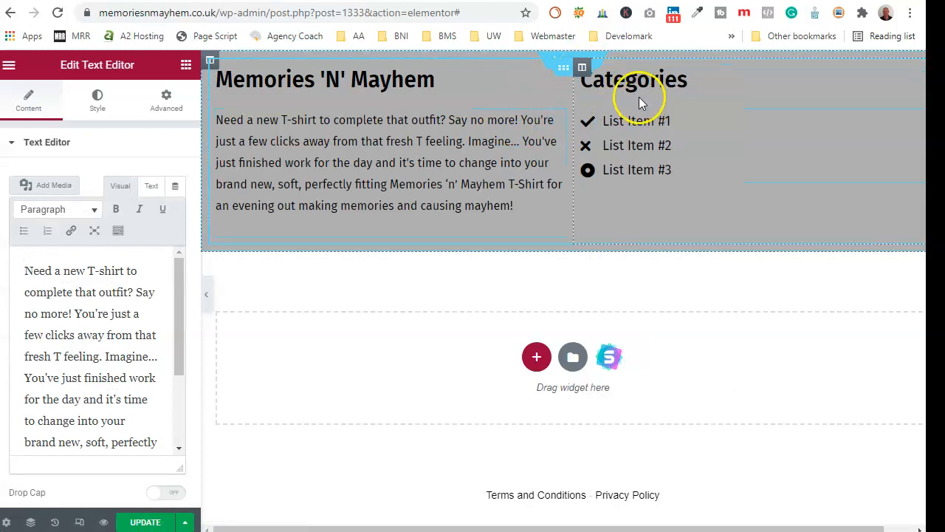
{"action": "right_click", "coordinate": [581, 69]}
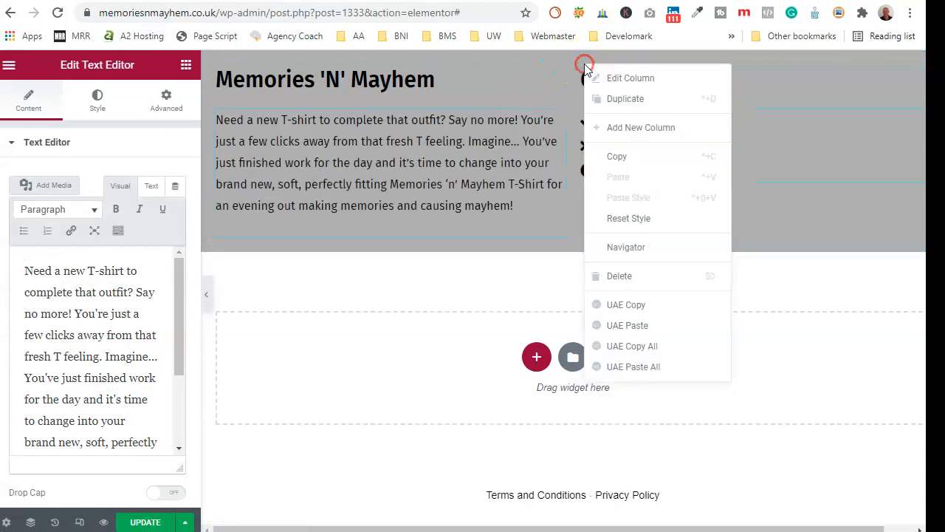
{"action": "left_click", "coordinate": [618, 100]}
- Retitle the copied column's heading to 'Quick Links'
{"action": "left_click", "coordinate": [753, 80]}
{"action": "left_click", "coordinate": [68, 196]}
{"action": "type", "text": "Quick Links"}
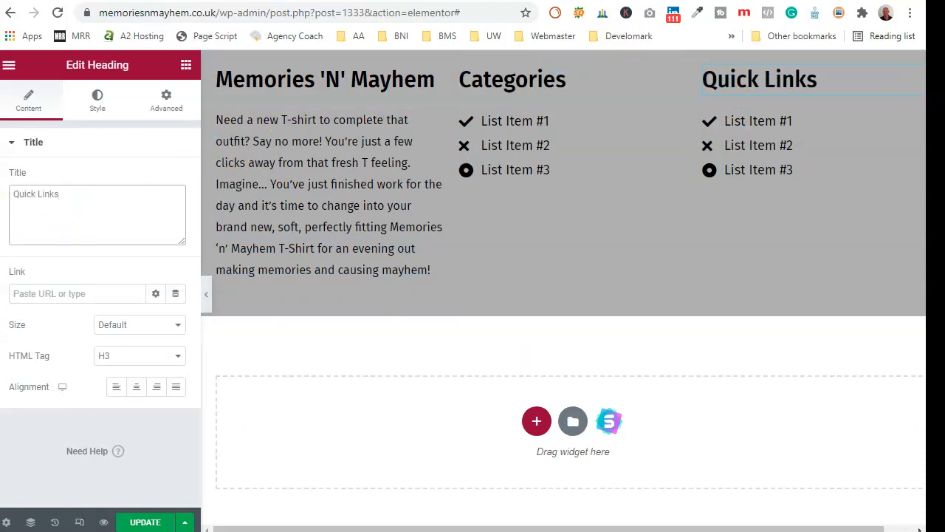
{"action": "left_click", "coordinate": [763, 136]}
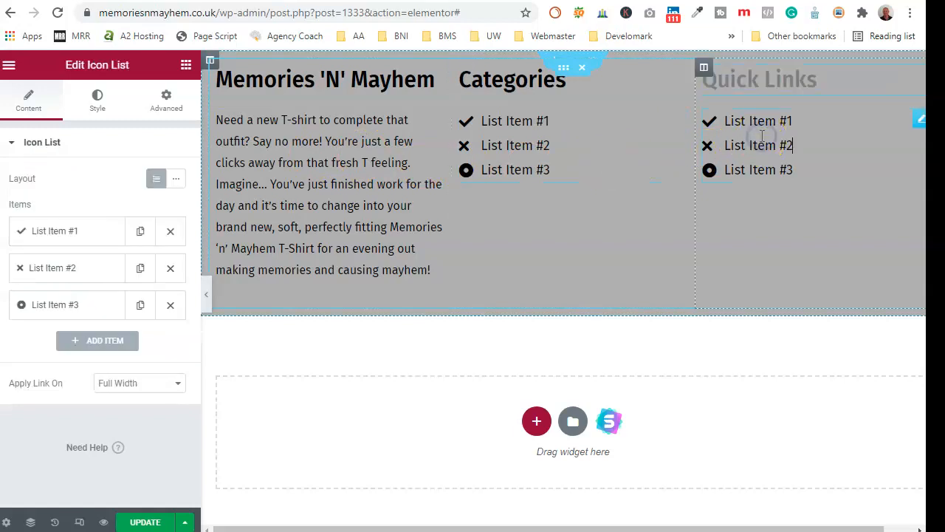
- Make the first Quick Links item 'Home' with the Angle double right icon, linked to the Home page
{"action": "left_click", "coordinate": [71, 238]}
{"action": "triple_click", "coordinate": [81, 288]}
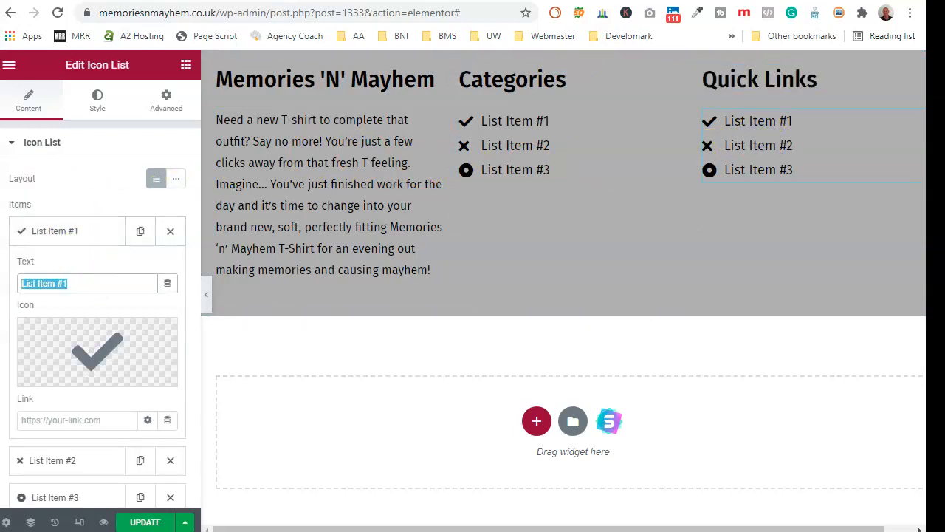
{"action": "type", "text": "home"}
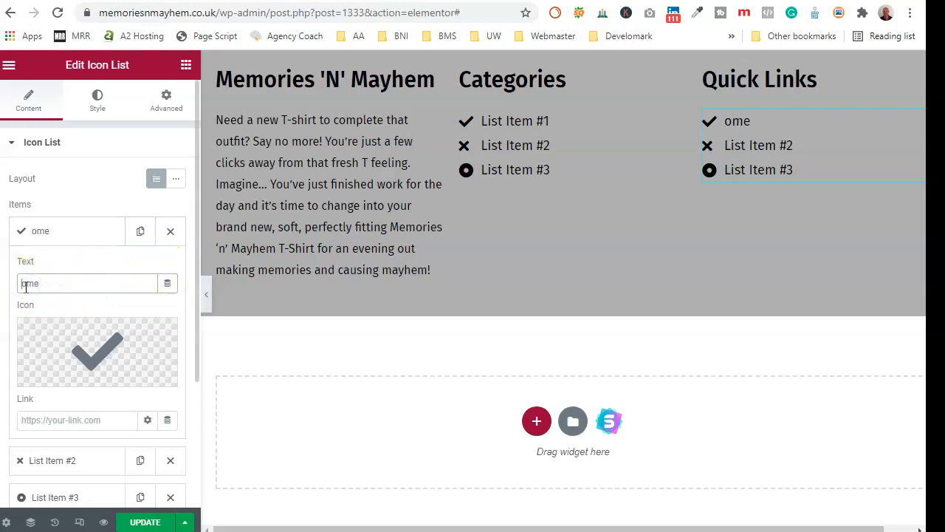
{"action": "left_click", "coordinate": [71, 355]}
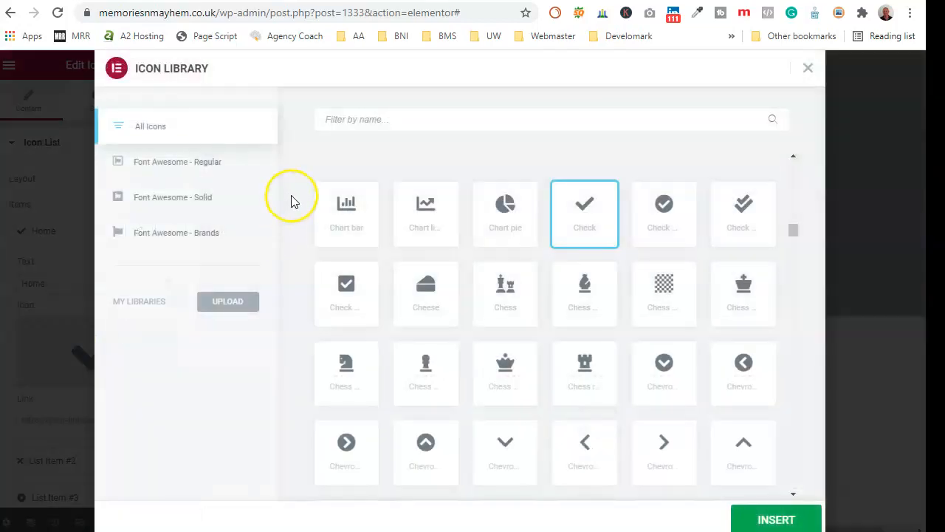
{"action": "type", "text": "angle"}
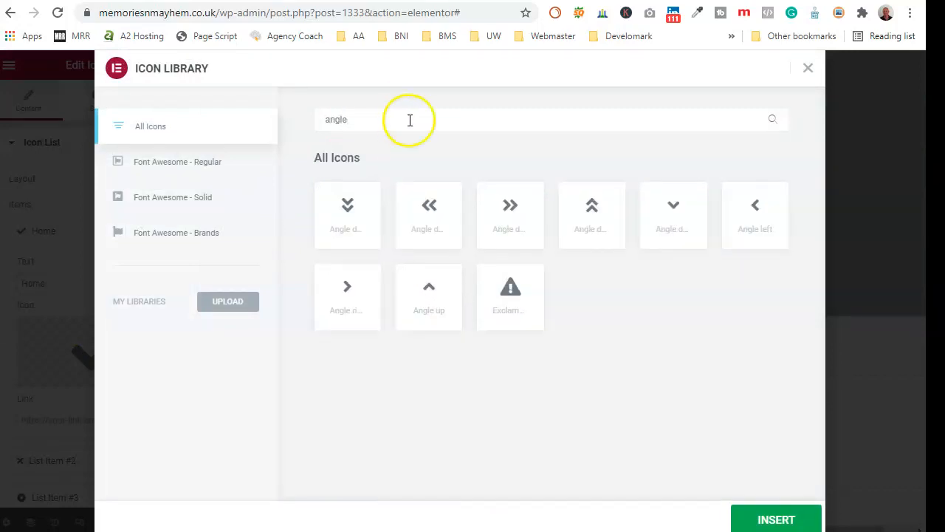
{"action": "left_click", "coordinate": [511, 207]}
{"action": "left_click", "coordinate": [770, 520]}
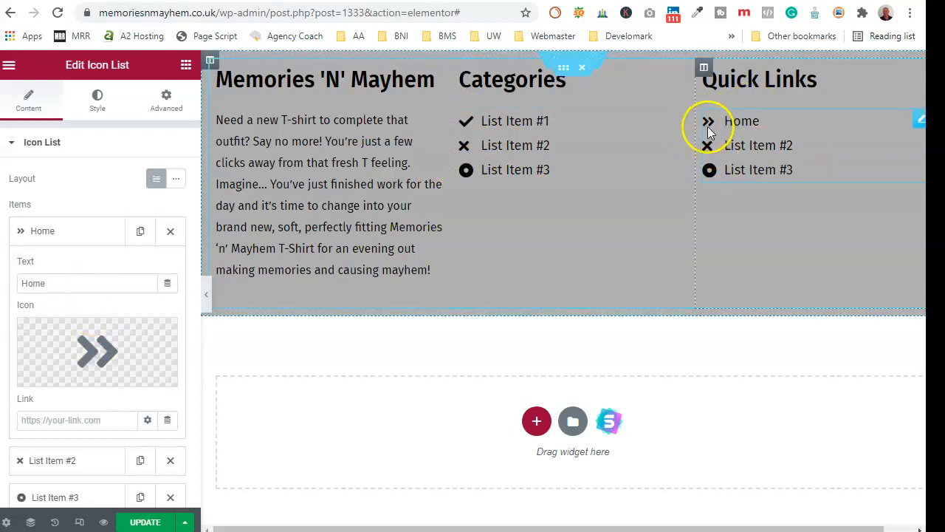
{"action": "left_click", "coordinate": [83, 419]}
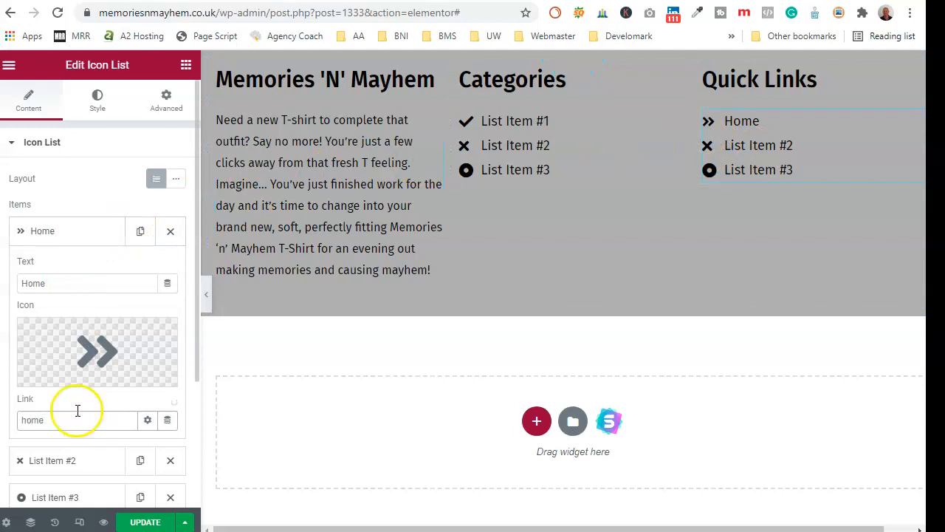
{"action": "left_click", "coordinate": [39, 443]}
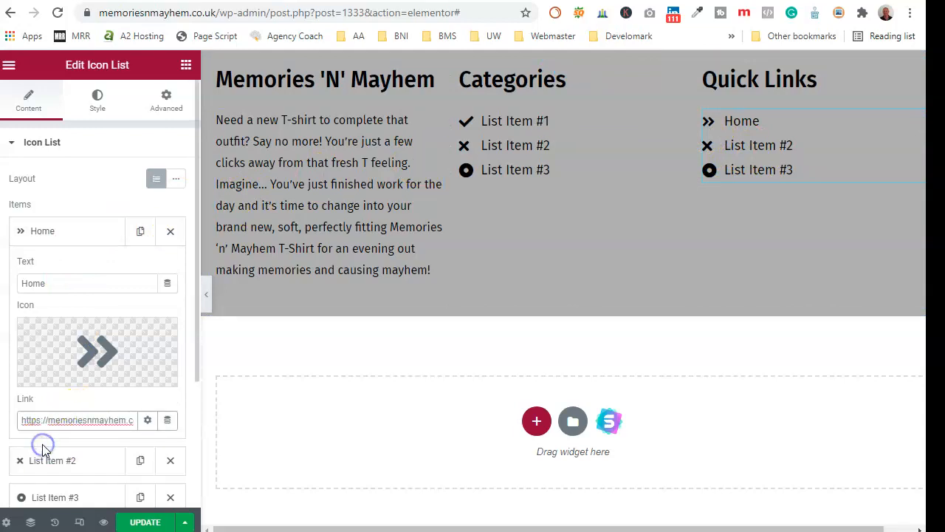
- Make the second item 'About' with the Angle double right icon, linked to the About Us page
{"action": "left_click", "coordinate": [77, 238]}
{"action": "left_click", "coordinate": [74, 273]}
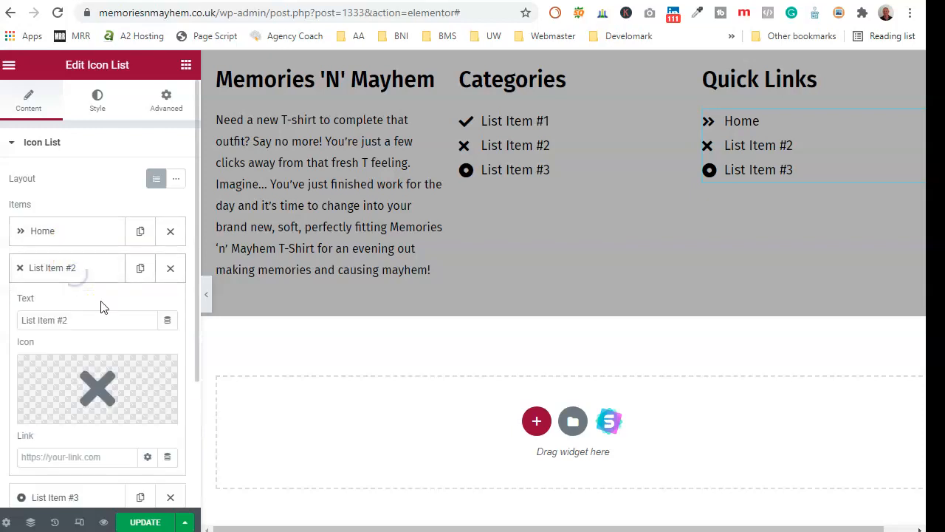
{"action": "triple_click", "coordinate": [91, 320]}
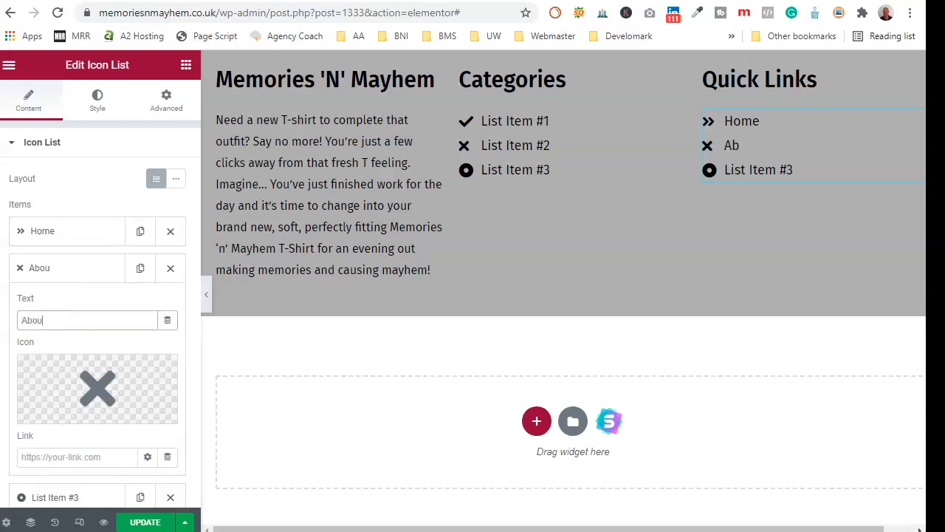
{"action": "left_click", "coordinate": [100, 376]}
{"action": "left_click", "coordinate": [350, 118]}
{"action": "type", "text": "angle"}
{"action": "left_click", "coordinate": [532, 224]}
{"action": "left_click", "coordinate": [775, 519]}
{"action": "left_click", "coordinate": [73, 452]}
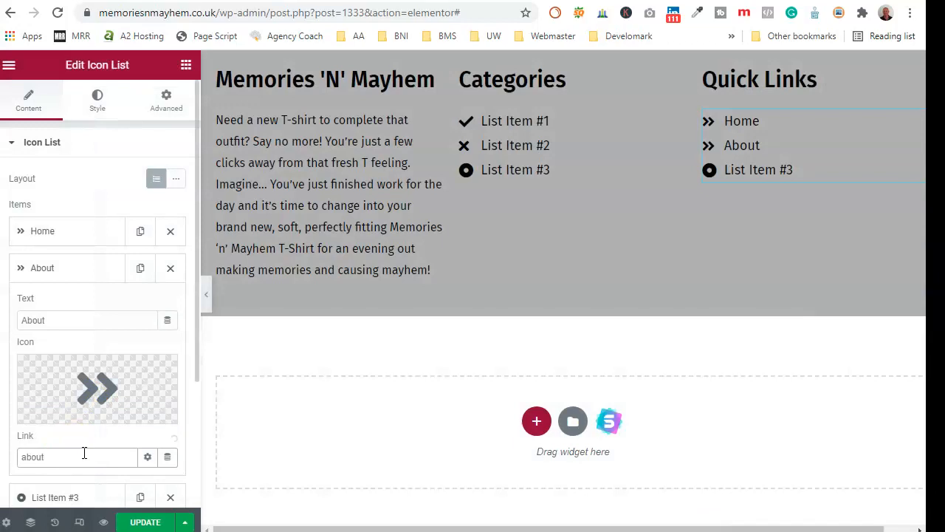
{"action": "left_click", "coordinate": [57, 482]}
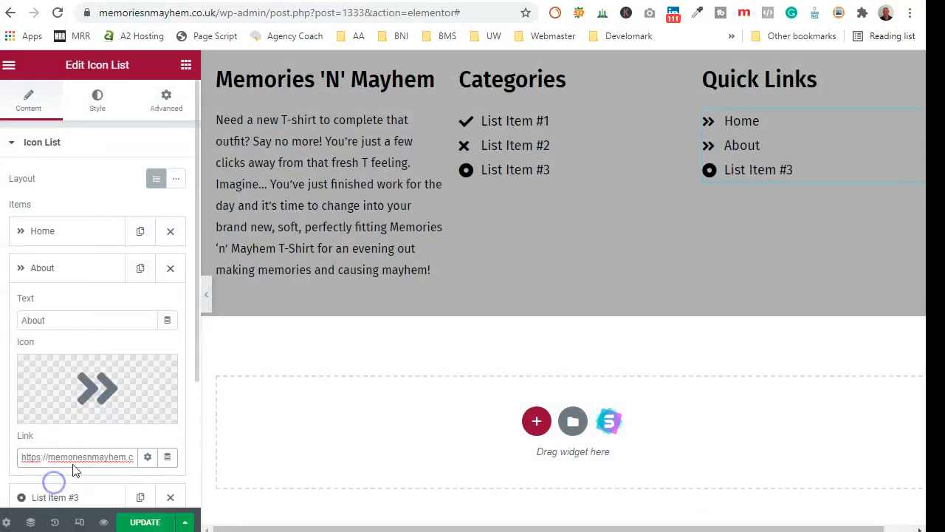
{"action": "left_click", "coordinate": [75, 270]}
- Make the third item 'Shop' with the Angle double right icon, linked to the shop page
{"action": "left_click", "coordinate": [57, 303]}
{"action": "left_click_drag", "start_coordinate": [83, 358], "coordinate": [14, 357]}
{"action": "type", "text": "Co"}
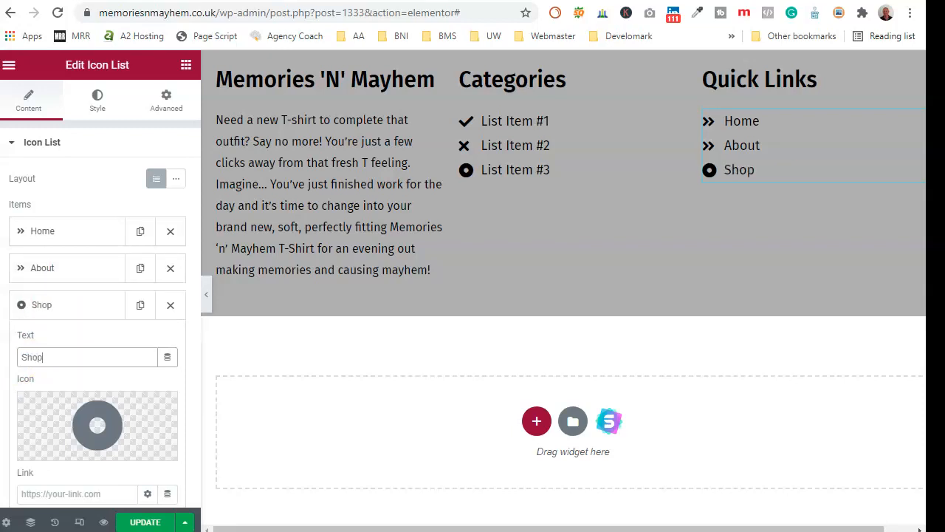
{"action": "left_click", "coordinate": [104, 425]}
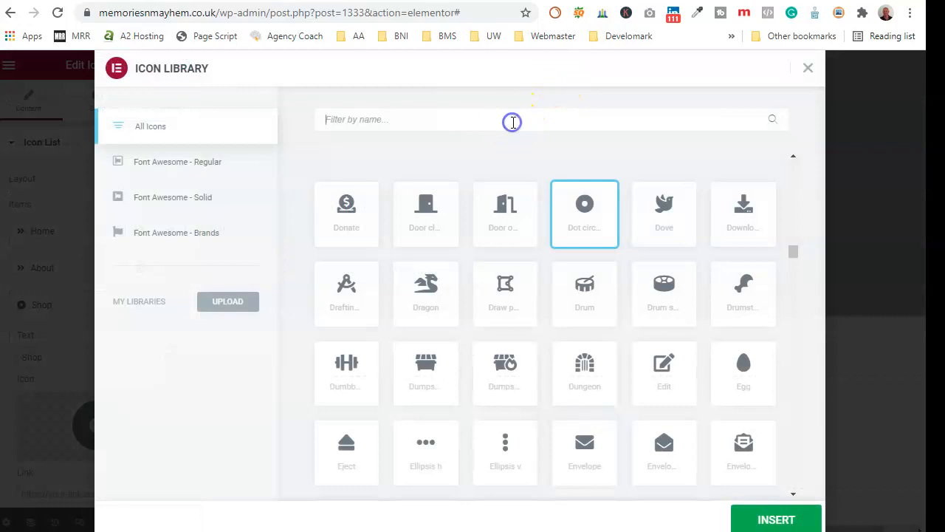
{"action": "left_click", "coordinate": [512, 122]}
{"action": "type", "text": "angle"}
{"action": "left_click", "coordinate": [510, 210]}
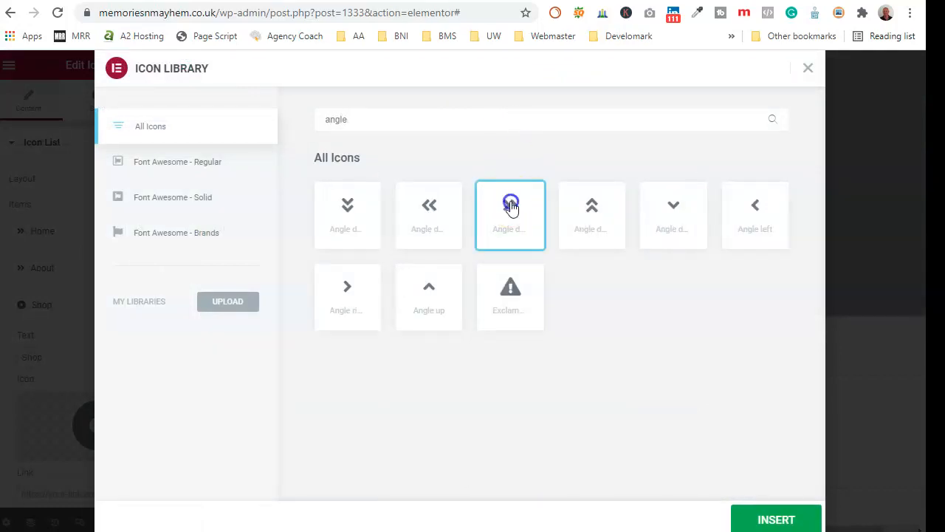
{"action": "left_click", "coordinate": [745, 510]}
{"action": "left_click", "coordinate": [107, 493]}
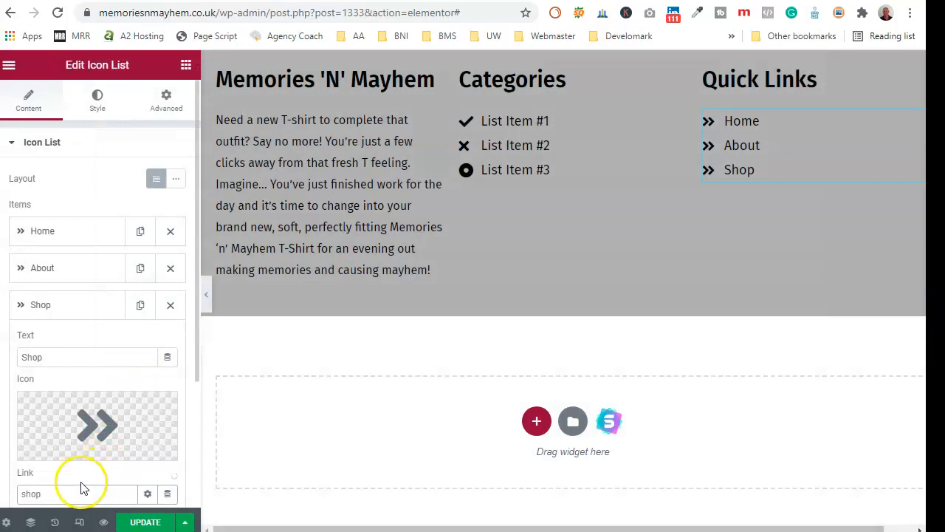
{"action": "type", "text": "https://memoriesnmayhem.co.uk/"}
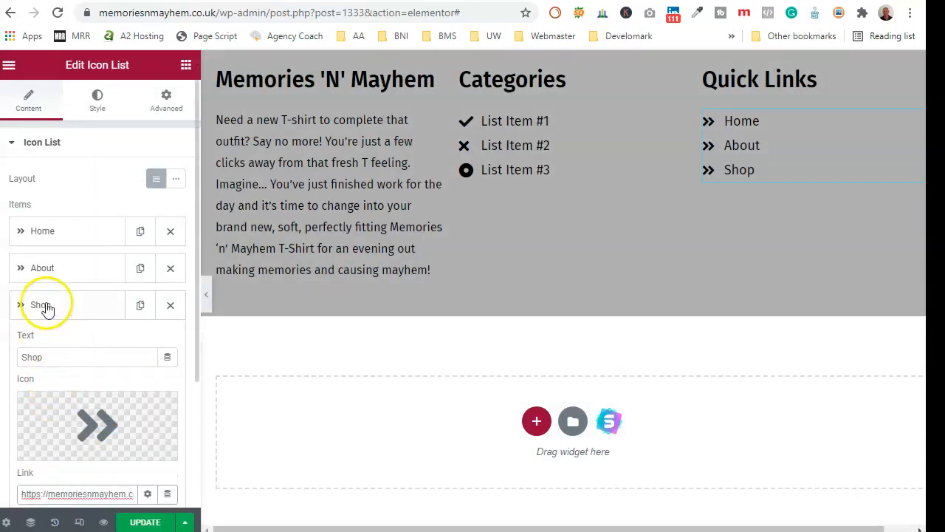
{"action": "left_click", "coordinate": [43, 305]}
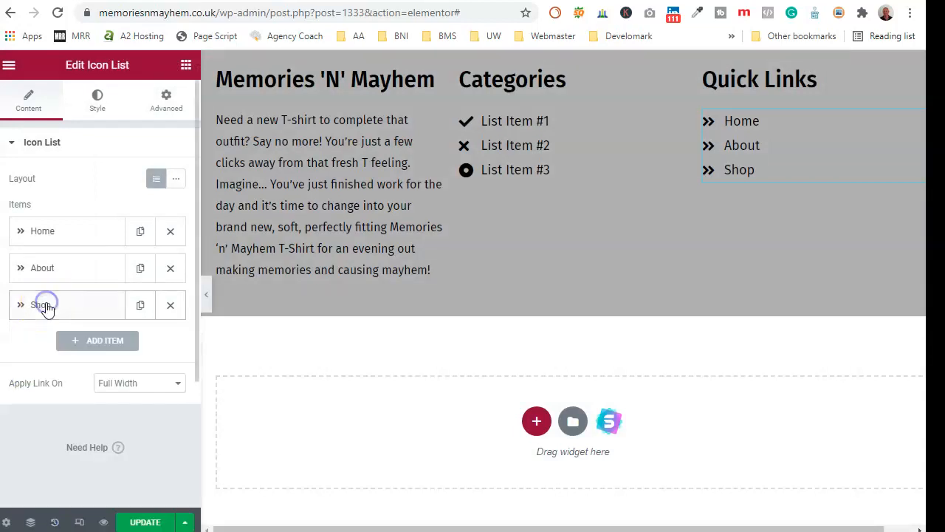
{"action": "left_click", "coordinate": [141, 305]}
- Rename the copied entry to 'Returns & Exchanges' and link it to the Returns and Exchanges page
{"action": "left_click", "coordinate": [86, 342]}
{"action": "double_click", "coordinate": [81, 393]}
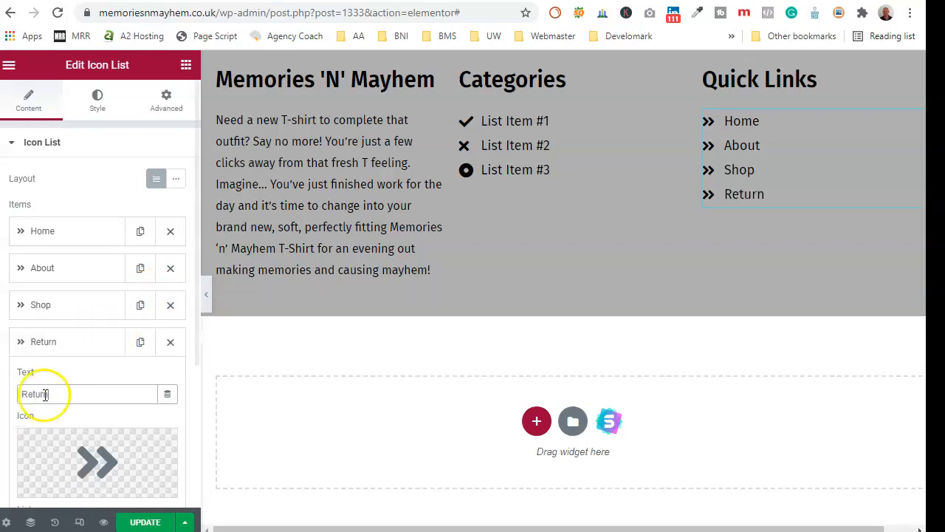
{"action": "scroll", "coordinate": [74, 384], "scroll_direction": "down", "scroll_amount": 2}
{"action": "type", "text": "Returns & Exchanges"}
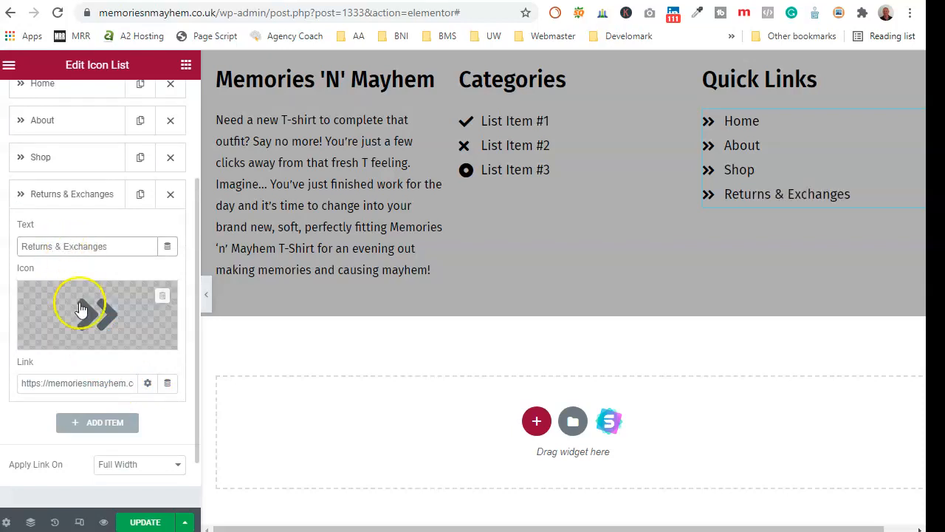
{"action": "double_click", "coordinate": [83, 384]}
{"action": "type", "text": "ret"}
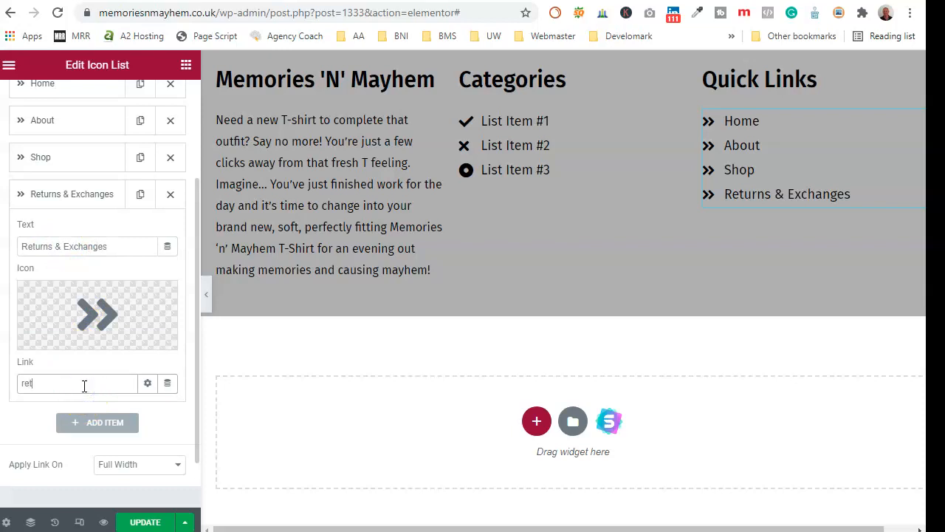
{"action": "type", "text": "ur"}
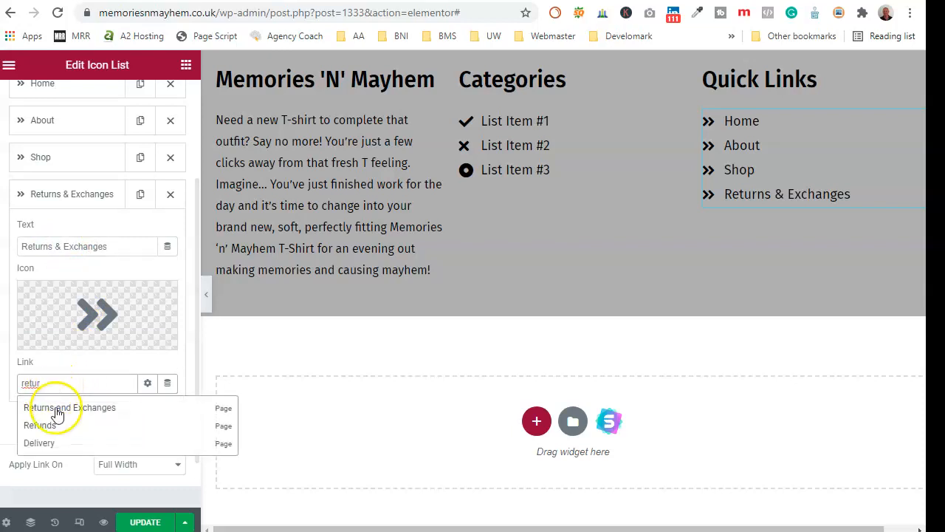
{"action": "left_click", "coordinate": [62, 402]}
{"action": "left_click", "coordinate": [74, 193]}
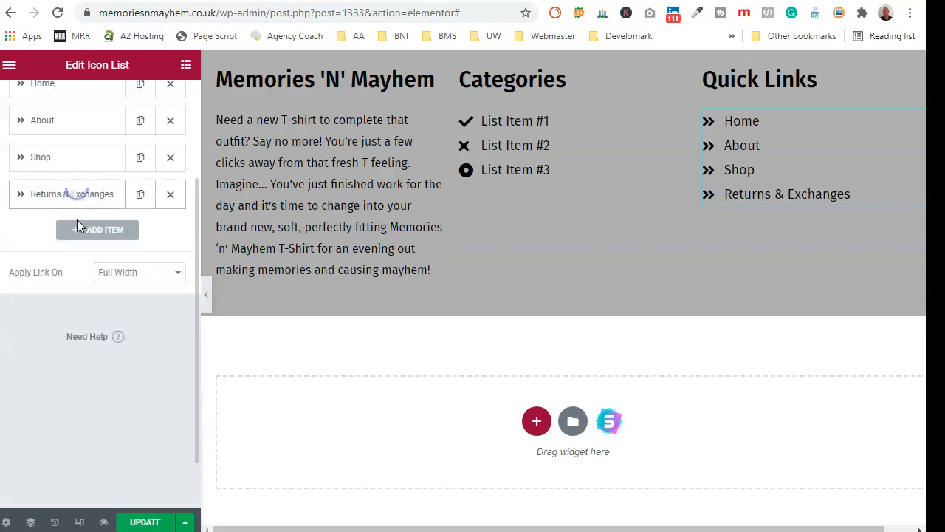
- Add a 'Delivery' entry linked to the Delivery page
{"action": "left_click", "coordinate": [140, 193]}
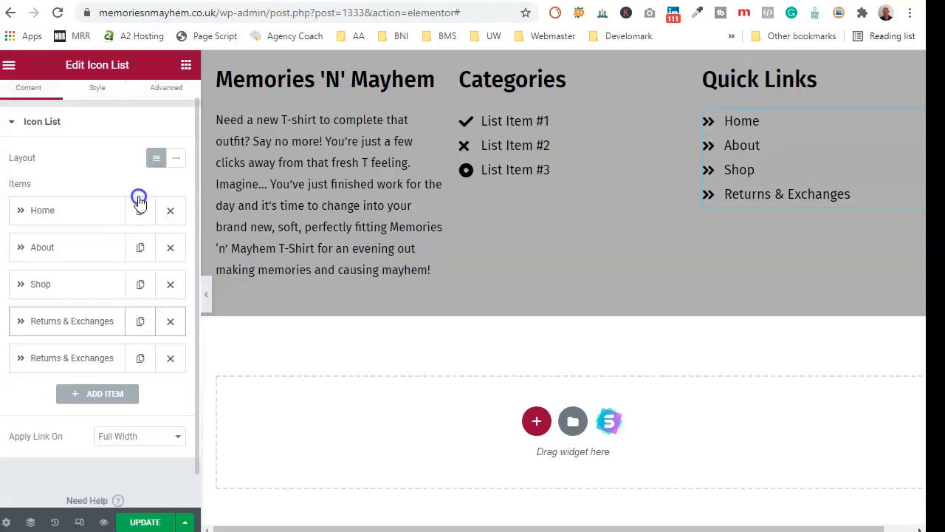
{"action": "left_click", "coordinate": [90, 360]}
{"action": "type", "text": "R"}
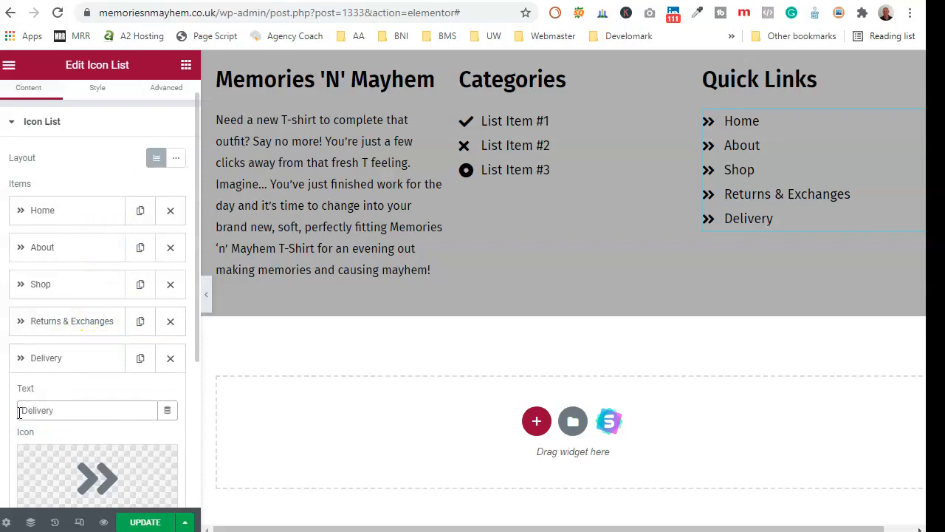
{"action": "scroll", "coordinate": [19, 412], "scroll_direction": "down", "scroll_amount": 1}
{"action": "double_click", "coordinate": [74, 474]}
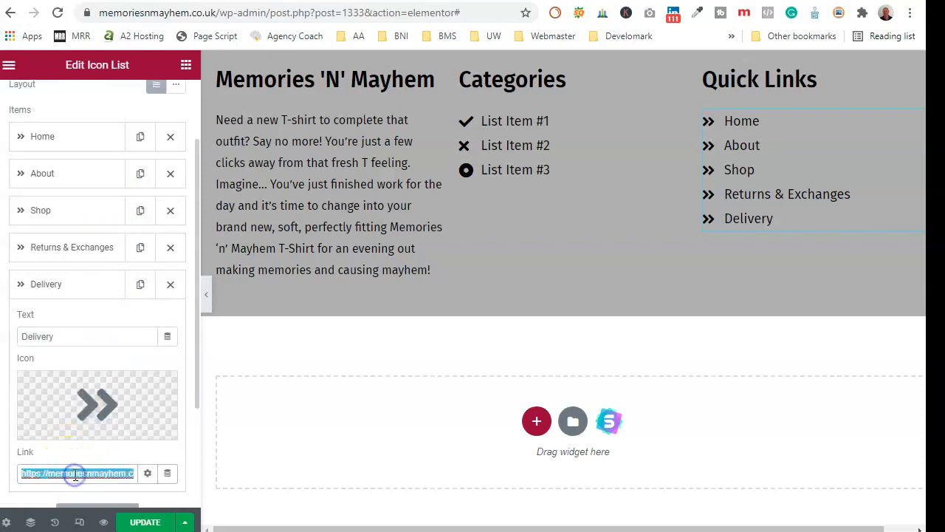
{"action": "type", "text": "de"}
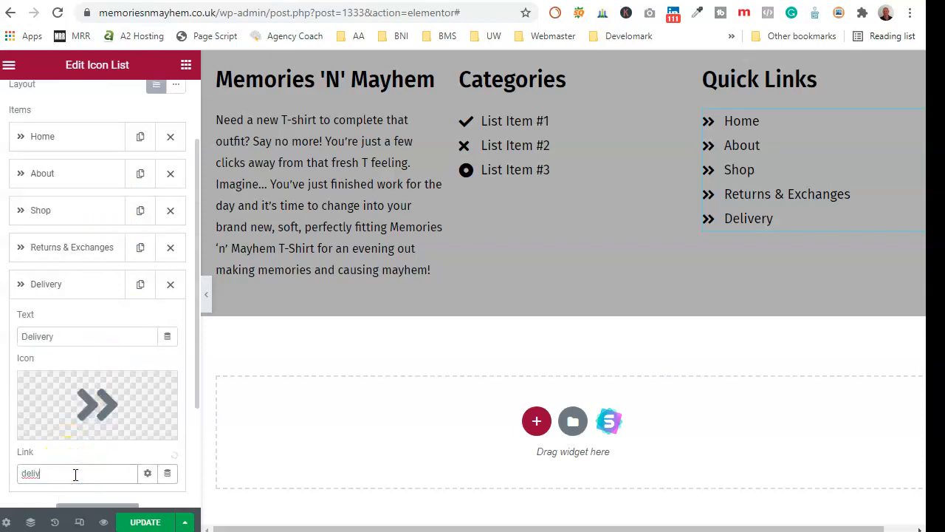
{"action": "type", "text": "liv"}
{"action": "left_click", "coordinate": [44, 498]}
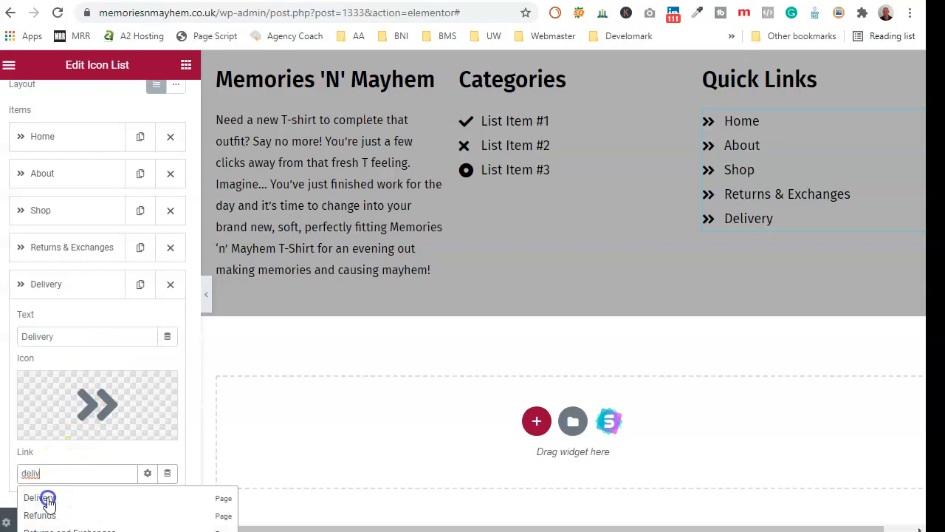
{"action": "left_click", "coordinate": [77, 294]}
- Add a 'Refunds' entry linked to the Refunds page and move it above Delivery
{"action": "left_click", "coordinate": [141, 287]}
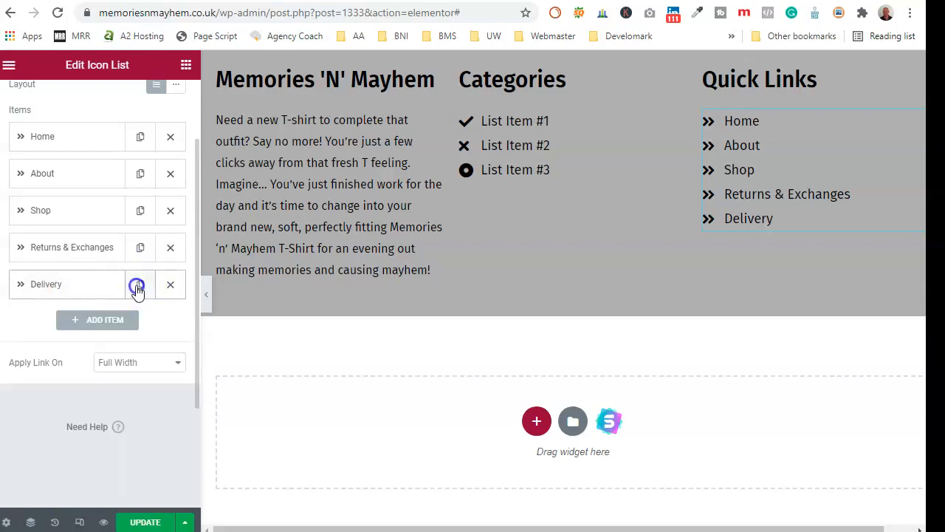
{"action": "left_click", "coordinate": [85, 360]}
{"action": "double_click", "coordinate": [73, 411]}
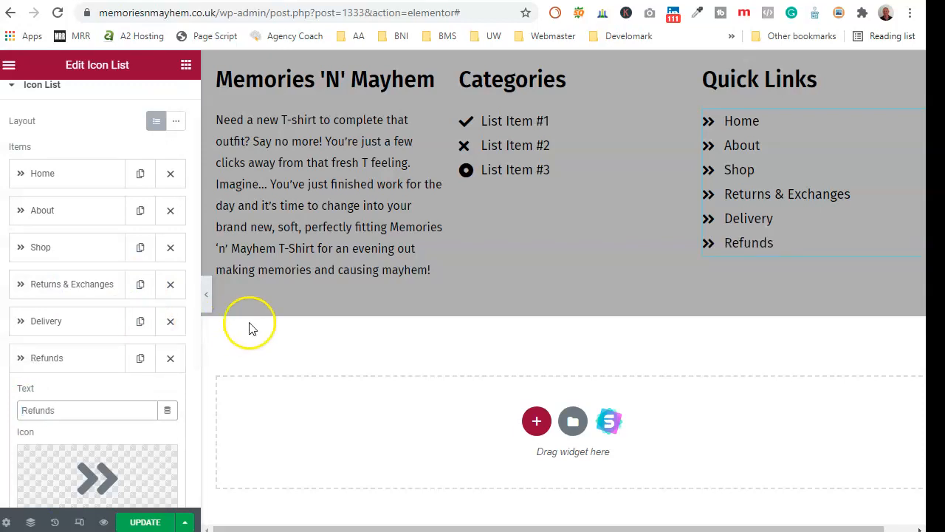
{"action": "scroll", "coordinate": [66, 268], "scroll_direction": "down", "scroll_amount": 2}
{"action": "triple_click", "coordinate": [71, 399]}
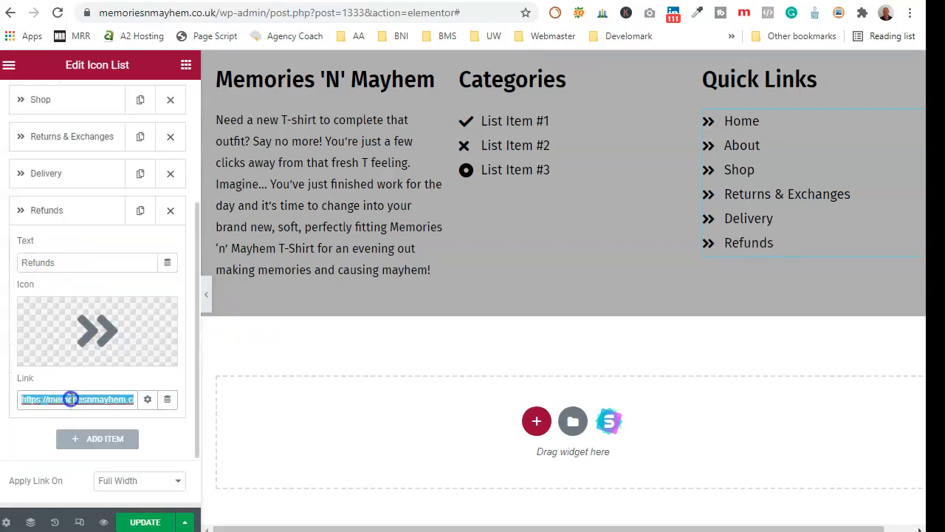
{"action": "type", "text": "refund"}
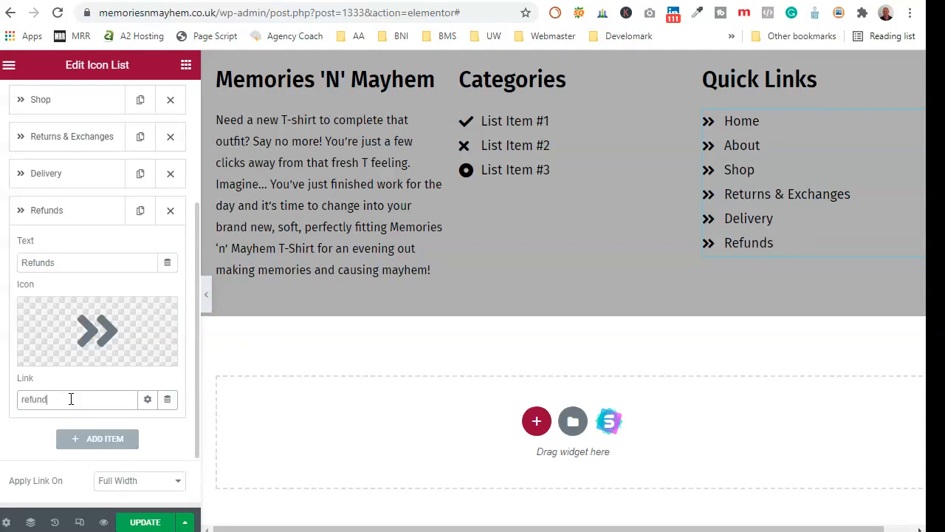
{"action": "left_click", "coordinate": [57, 420]}
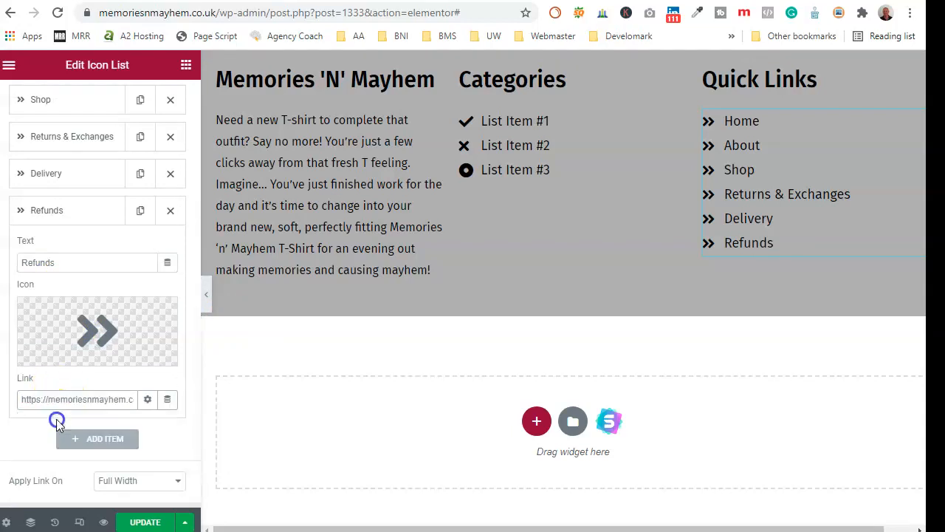
{"action": "left_click", "coordinate": [72, 212]}
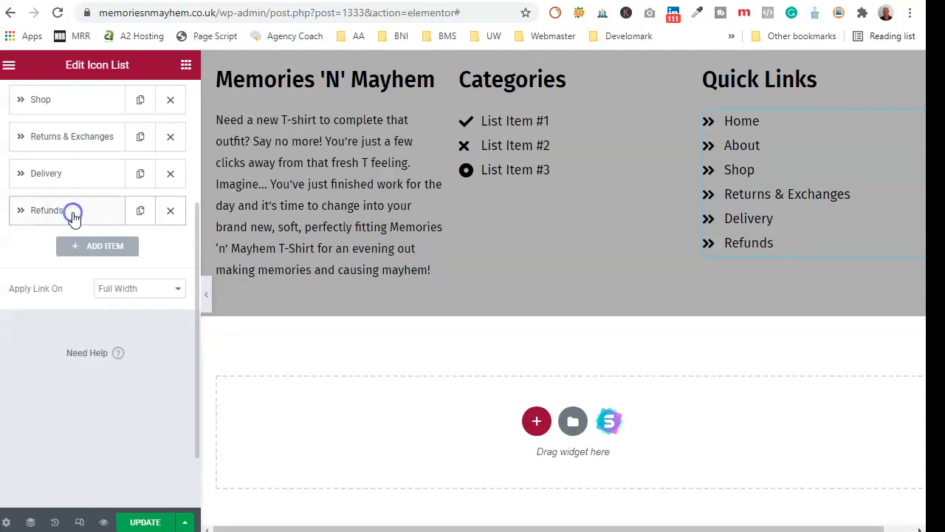
{"action": "left_click_drag", "start_coordinate": [77, 212], "coordinate": [67, 177]}
{"action": "scroll", "coordinate": [62, 181], "scroll_direction": "up", "scroll_amount": 2}
- Move Delivery up after Shop, then add a 'Contact' entry linked to the Contact page
{"action": "left_click_drag", "start_coordinate": [69, 361], "coordinate": [53, 278]}
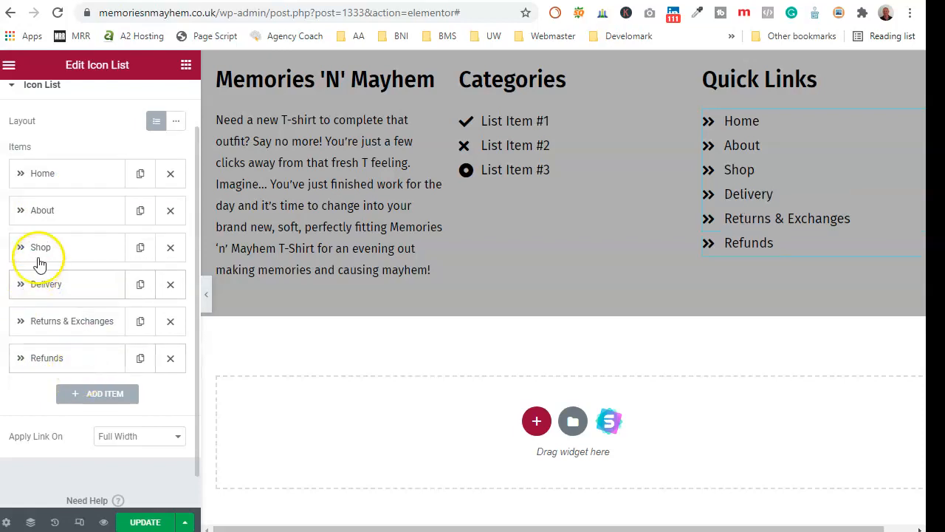
{"action": "left_click", "coordinate": [140, 358]}
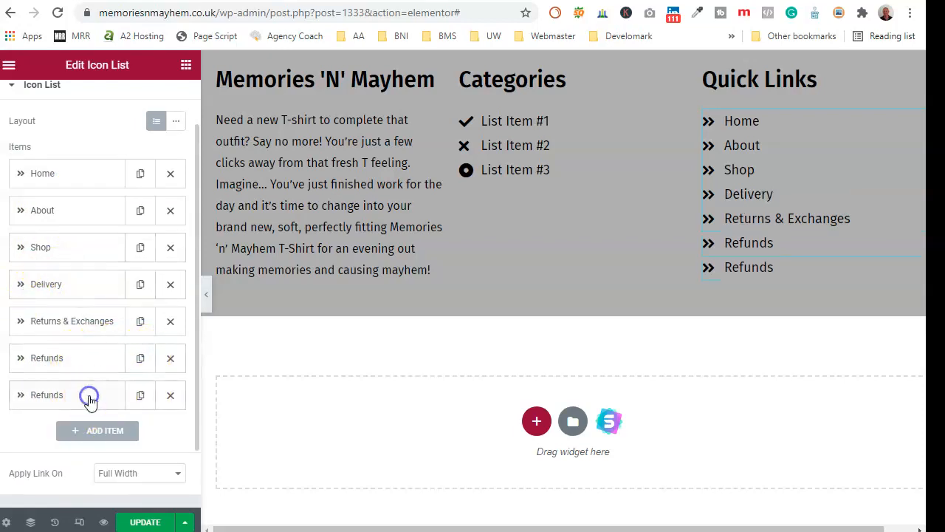
{"action": "scroll", "coordinate": [92, 406], "scroll_direction": "down", "scroll_amount": 1}
{"action": "left_click", "coordinate": [66, 316]}
{"action": "left_click_drag", "start_coordinate": [55, 373], "coordinate": [37, 373]}
{"action": "type", "text": "Contact"}
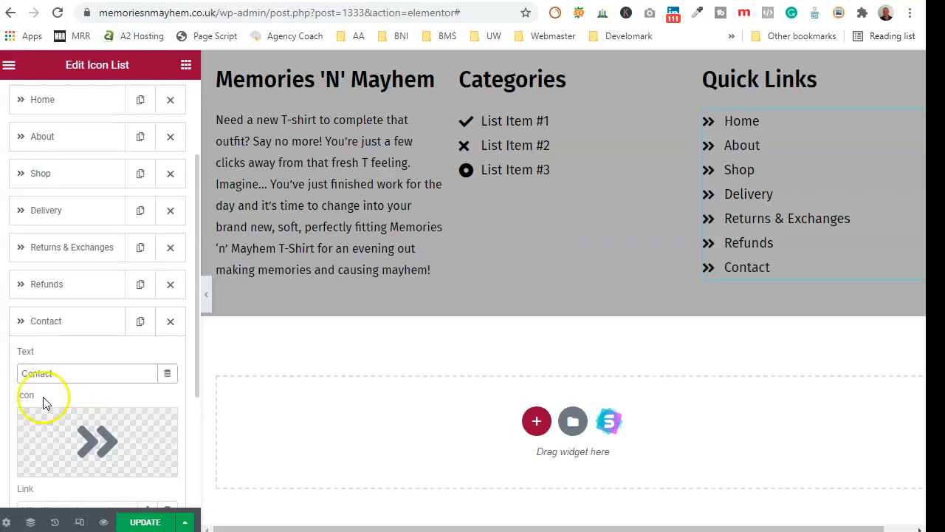
{"action": "scroll", "coordinate": [51, 391], "scroll_direction": "down", "scroll_amount": 2}
{"action": "left_click", "coordinate": [77, 366]}
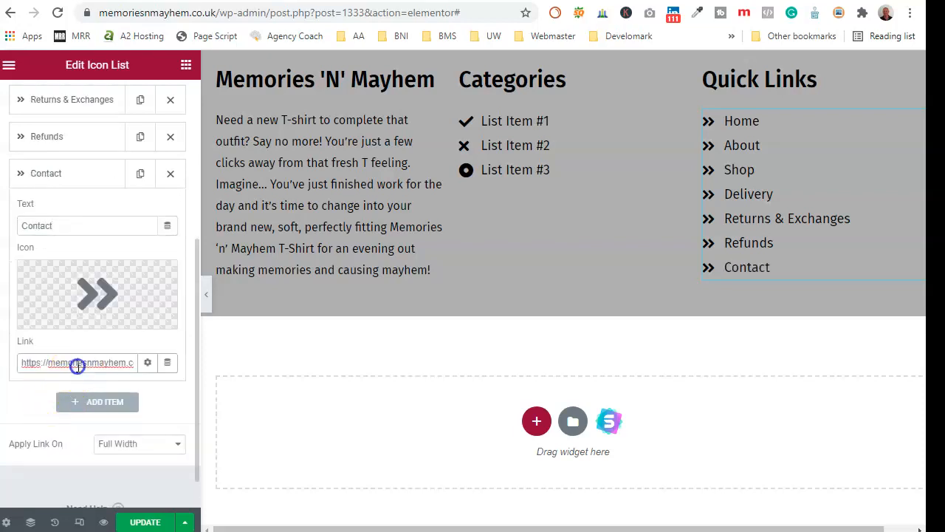
{"action": "type", "text": "contact"}
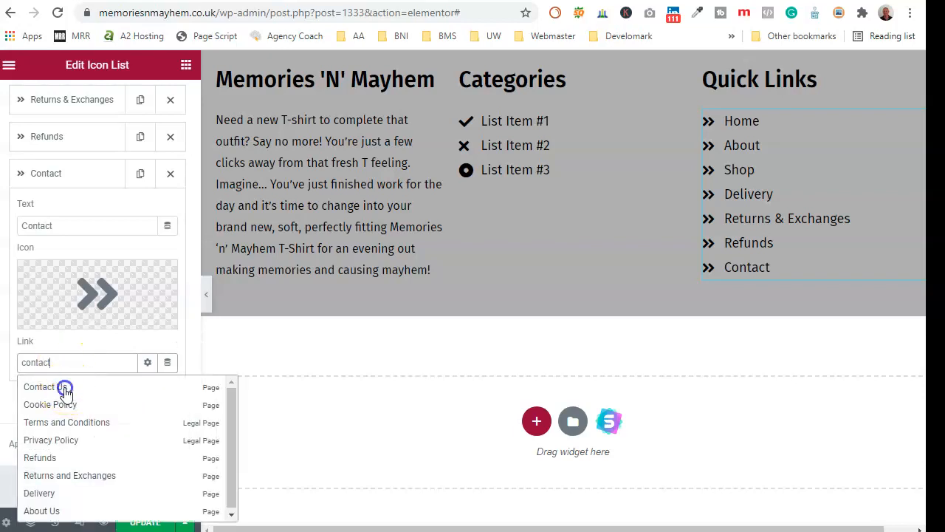
{"action": "left_click", "coordinate": [63, 389]}
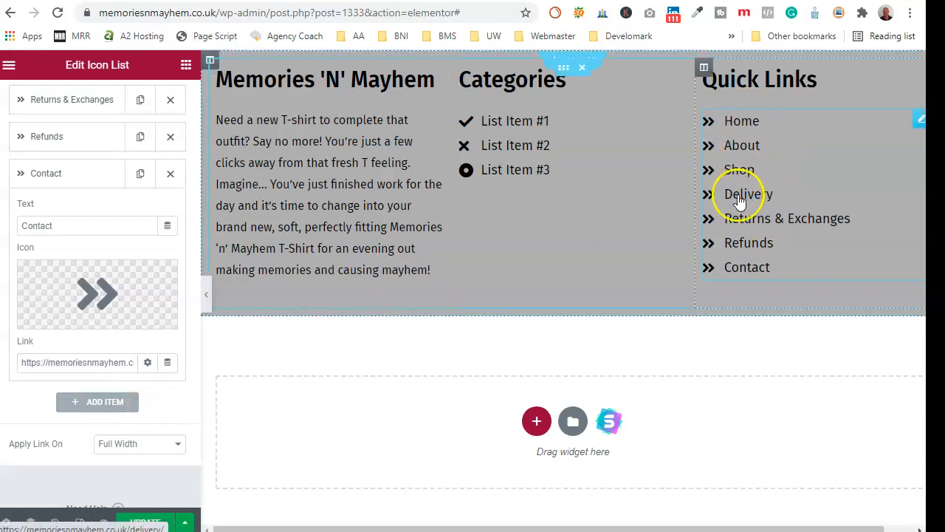
{"action": "left_click", "coordinate": [95, 179]}
{"action": "scroll", "coordinate": [100, 187], "scroll_direction": "up", "scroll_amount": 5}
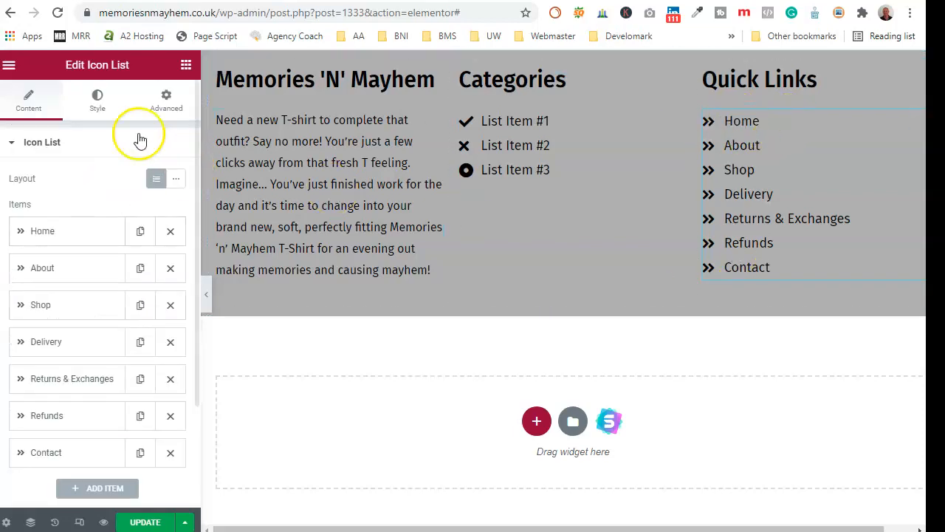
- Set the Quick Links icon colour and text colour to white (#fff)
{"action": "left_click", "coordinate": [98, 103]}
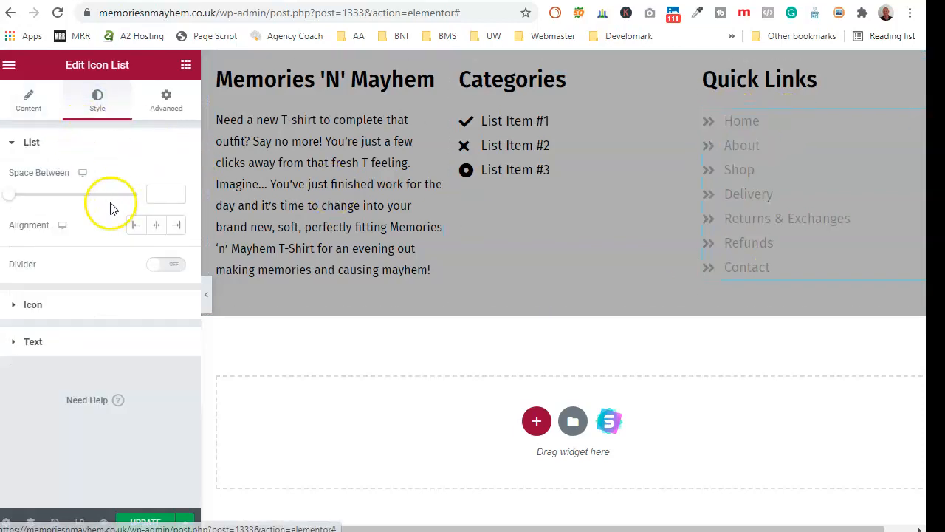
{"action": "left_click", "coordinate": [75, 314]}
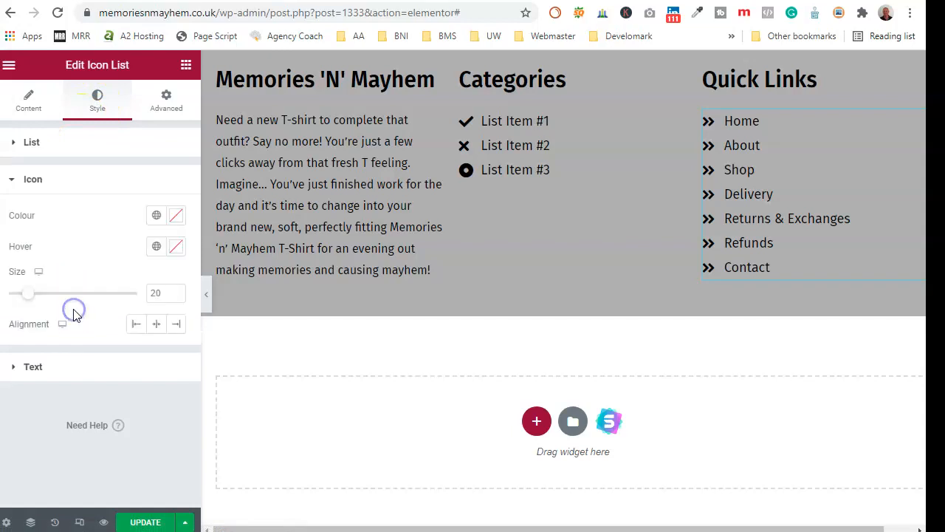
{"action": "left_click", "coordinate": [175, 216]}
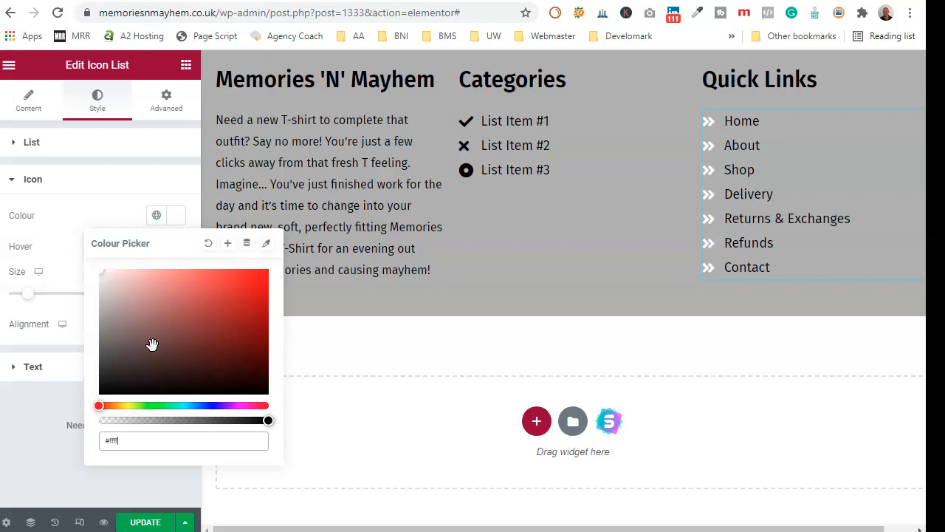
{"action": "left_click", "coordinate": [46, 259]}
{"action": "left_click", "coordinate": [91, 363]}
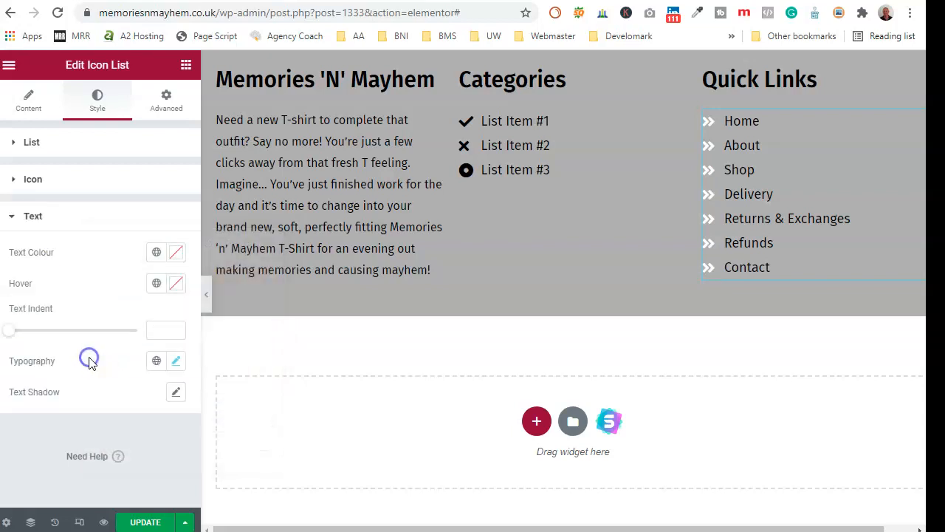
{"action": "left_click", "coordinate": [173, 254]}
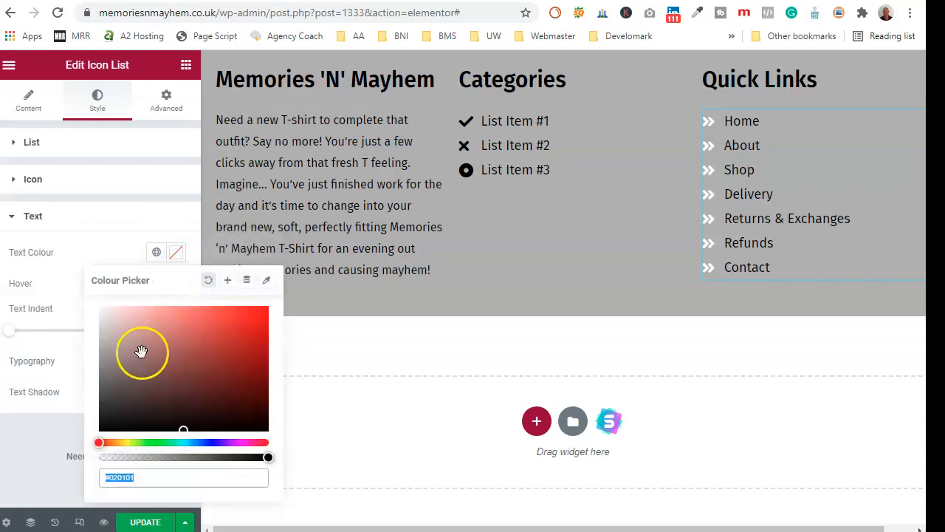
{"action": "type", "text": "#ffffff"}
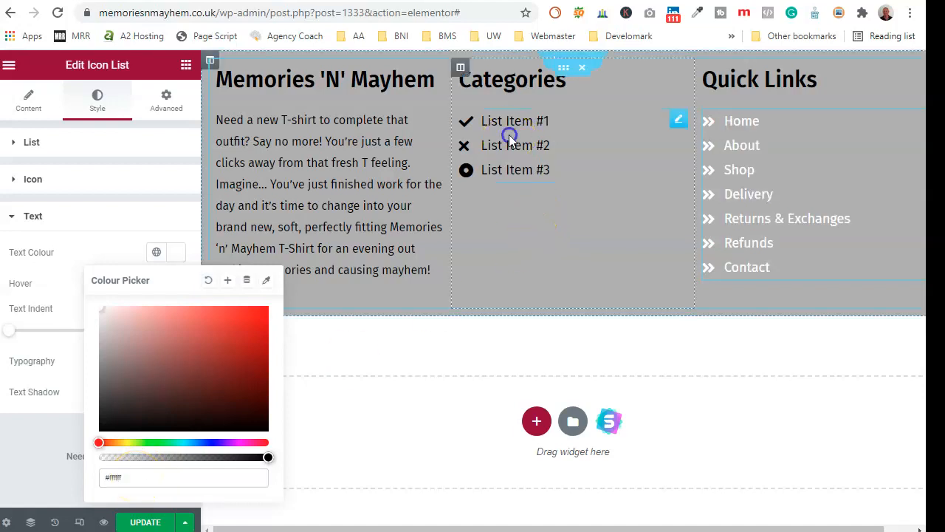
- Colour the Categories list icons and item text white (#ffffff)
{"action": "left_click", "coordinate": [510, 138]}
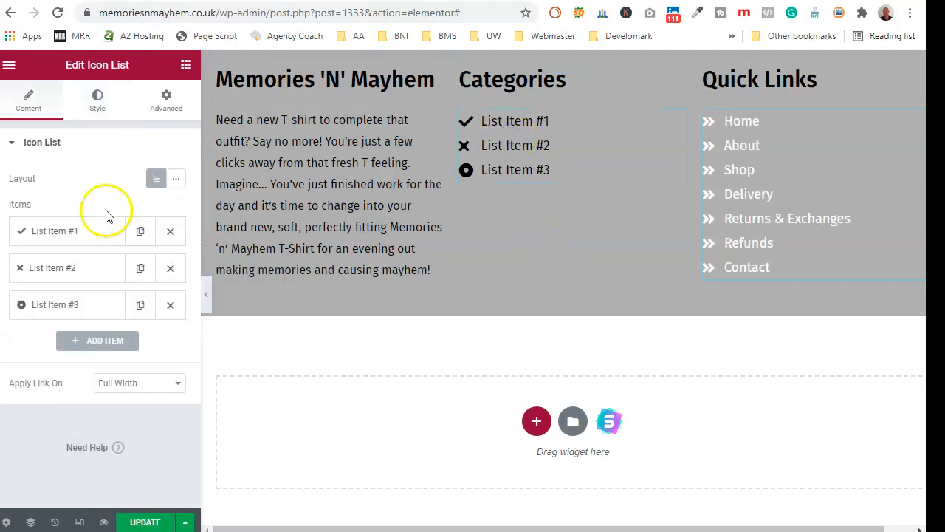
{"action": "left_click", "coordinate": [91, 101]}
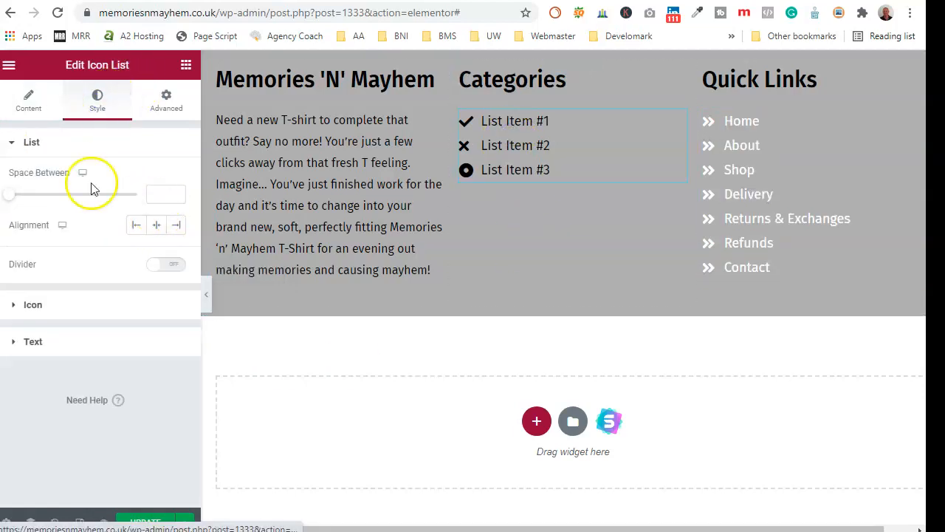
{"action": "left_click", "coordinate": [95, 305]}
{"action": "left_click", "coordinate": [175, 216]}
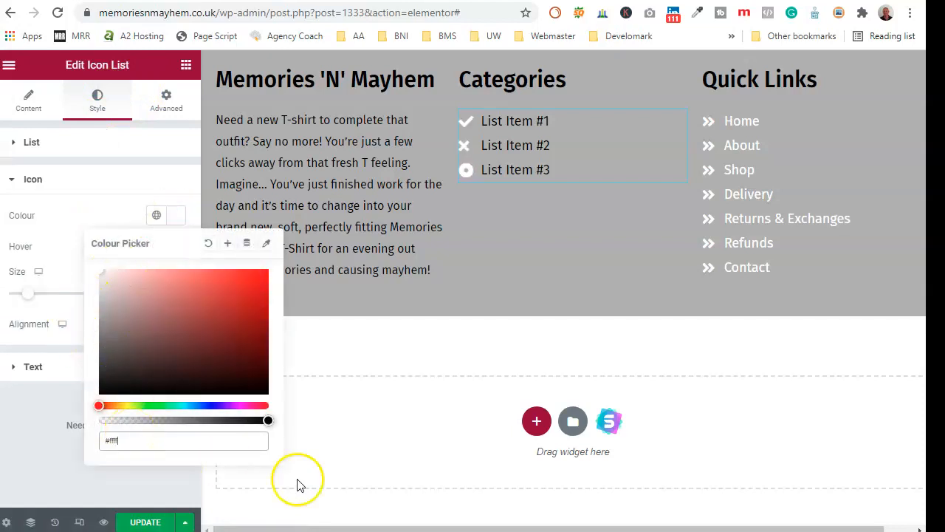
{"action": "left_click", "coordinate": [95, 225]}
{"action": "left_click", "coordinate": [122, 367]}
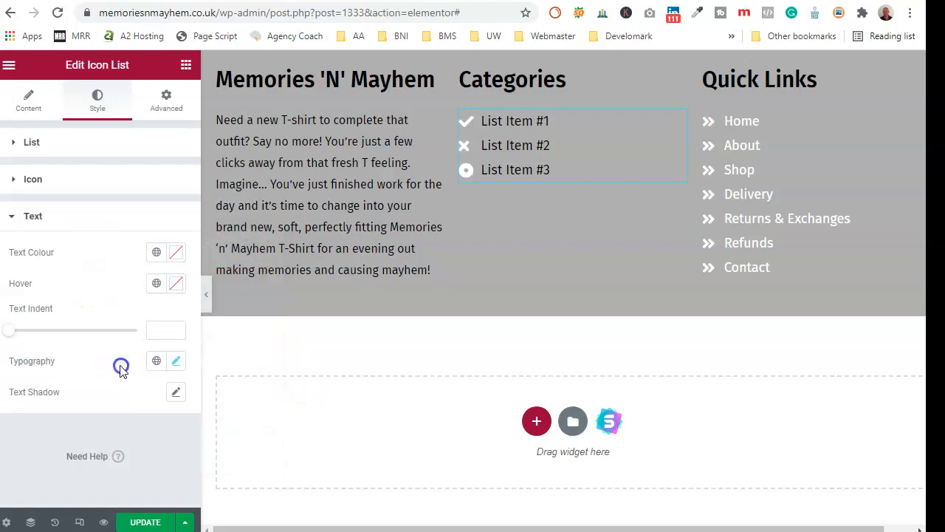
{"action": "left_click", "coordinate": [176, 253]}
{"action": "type", "text": "#ffffff"}
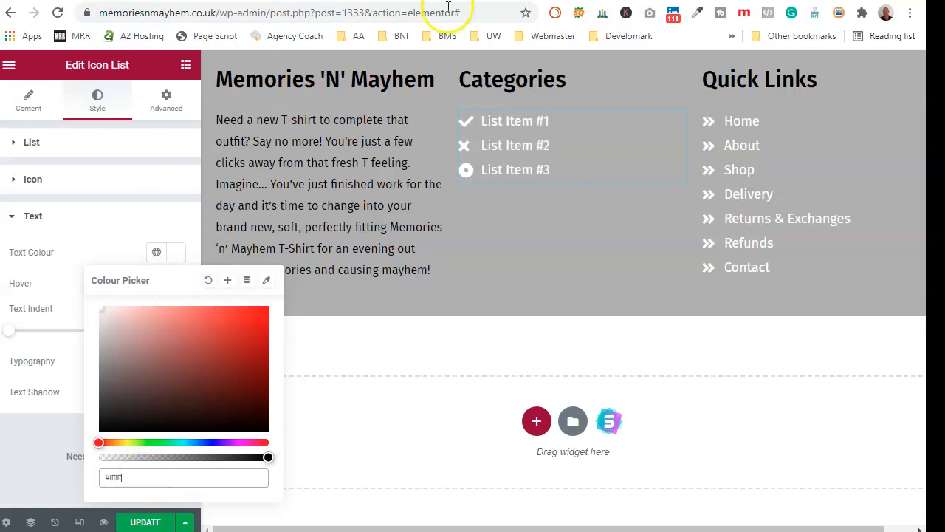
{"action": "left_click", "coordinate": [510, 78]}
- Set the Categories and Quick Links heading colours to white
{"action": "left_click", "coordinate": [97, 99]}
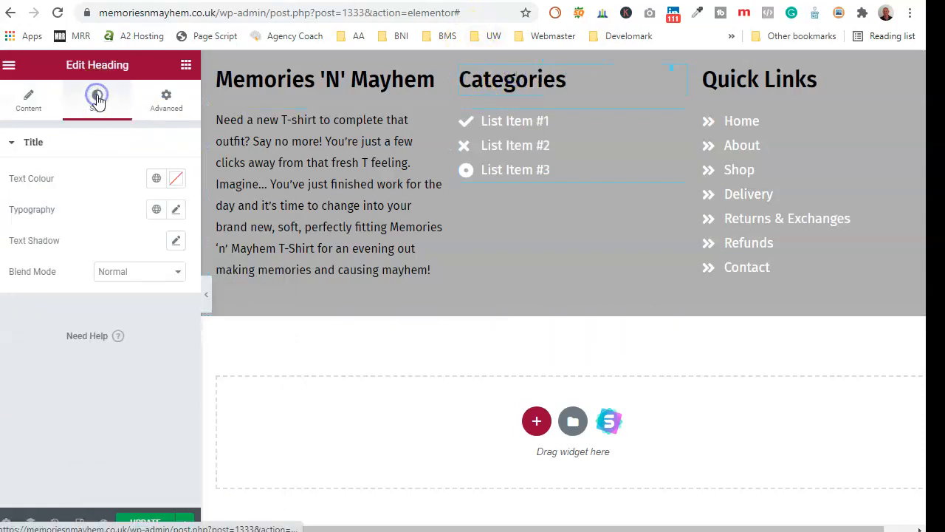
{"action": "left_click", "coordinate": [176, 178]}
{"action": "type", "text": "#f"}
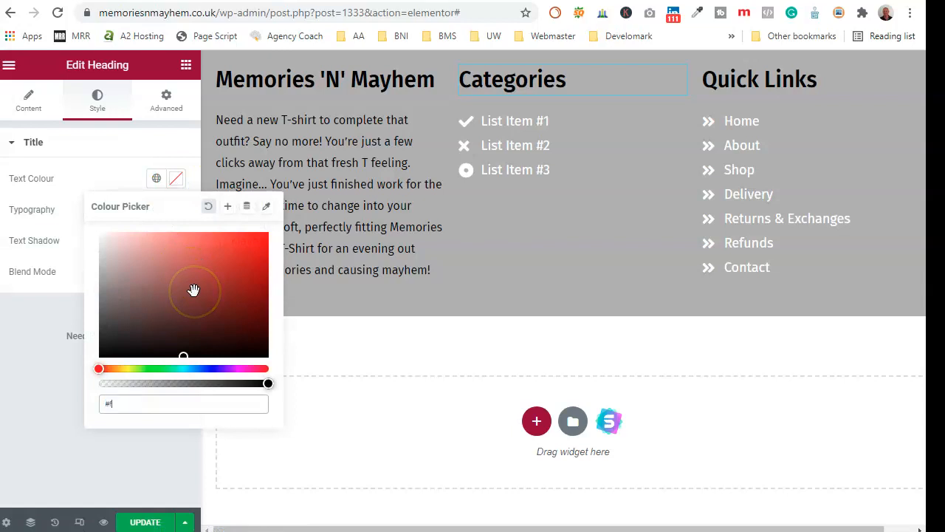
{"action": "type", "text": "fffff"}
{"action": "left_click", "coordinate": [744, 68]}
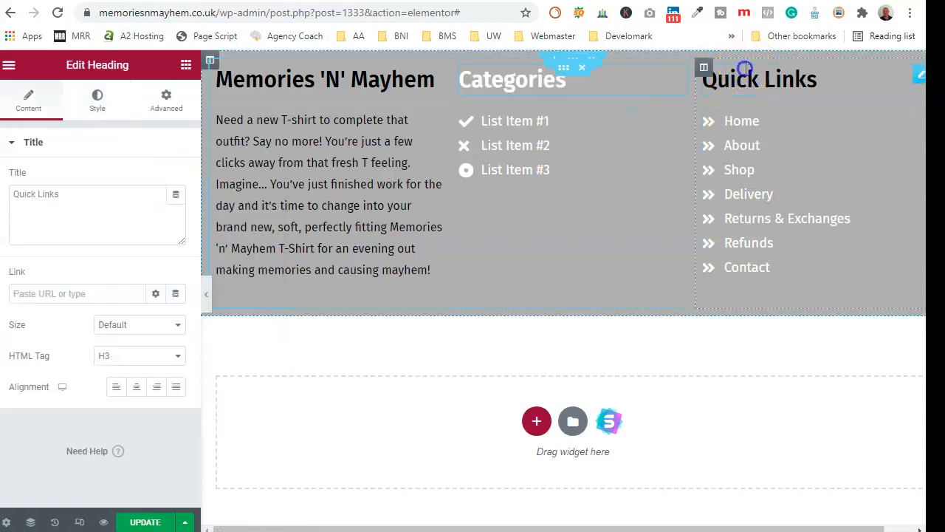
{"action": "left_click", "coordinate": [96, 104]}
{"action": "left_click", "coordinate": [178, 177]}
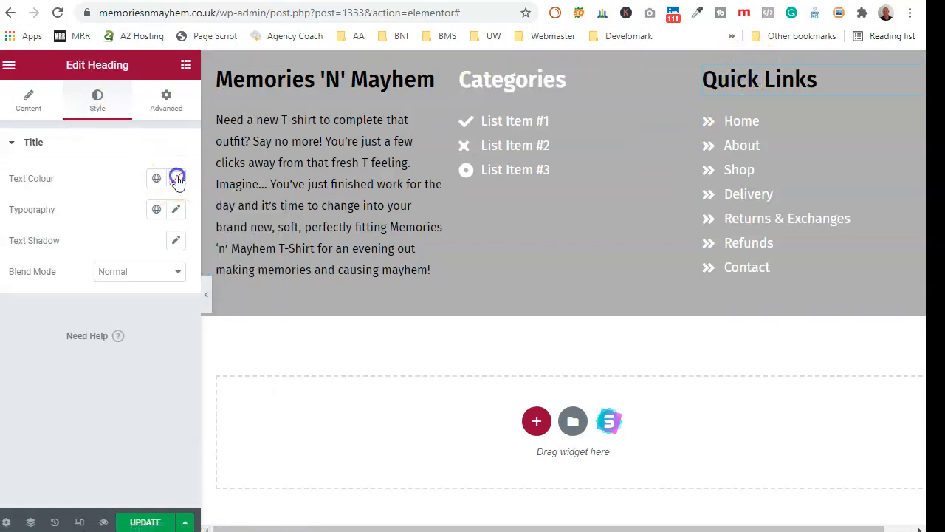
{"action": "type", "text": "#fff"}
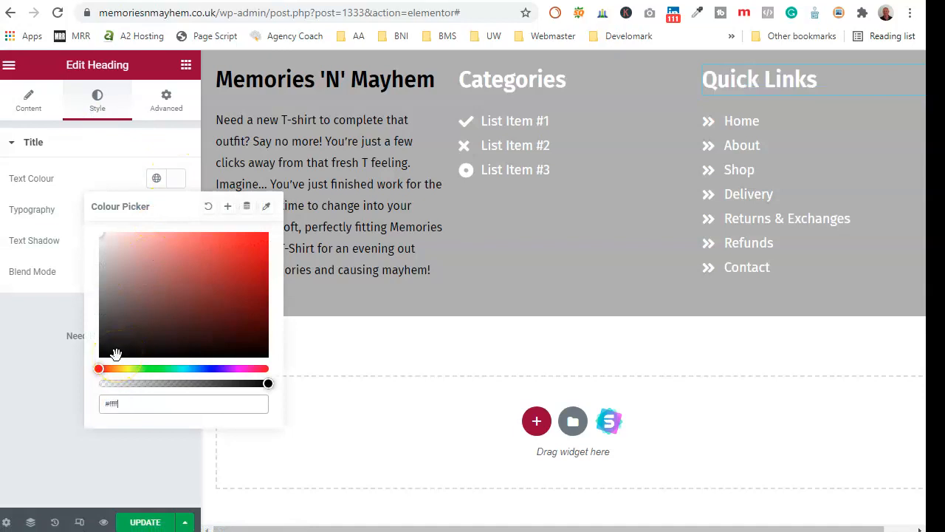
- Make the Memories 'N' Mayhem heading and its description paragraph white (#fff)
{"action": "left_click", "coordinate": [218, 75]}
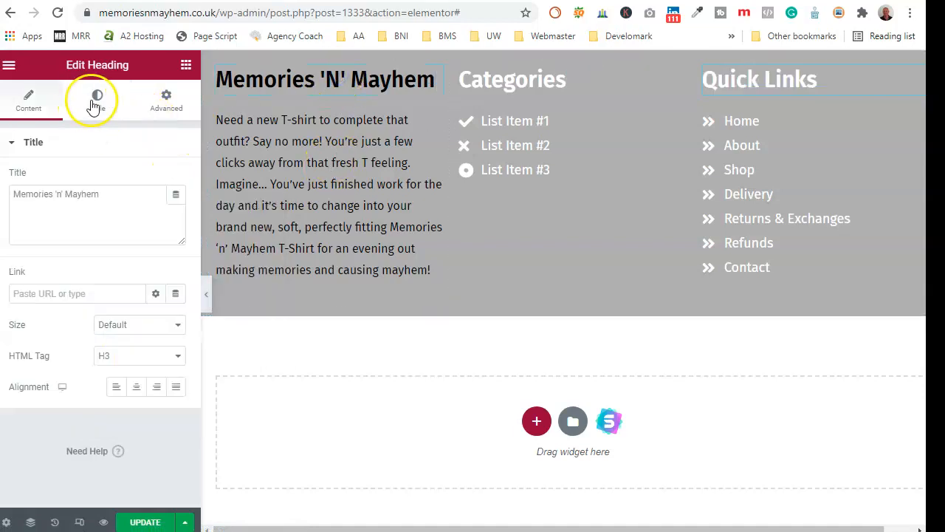
{"action": "left_click", "coordinate": [97, 102]}
{"action": "left_click", "coordinate": [176, 179]}
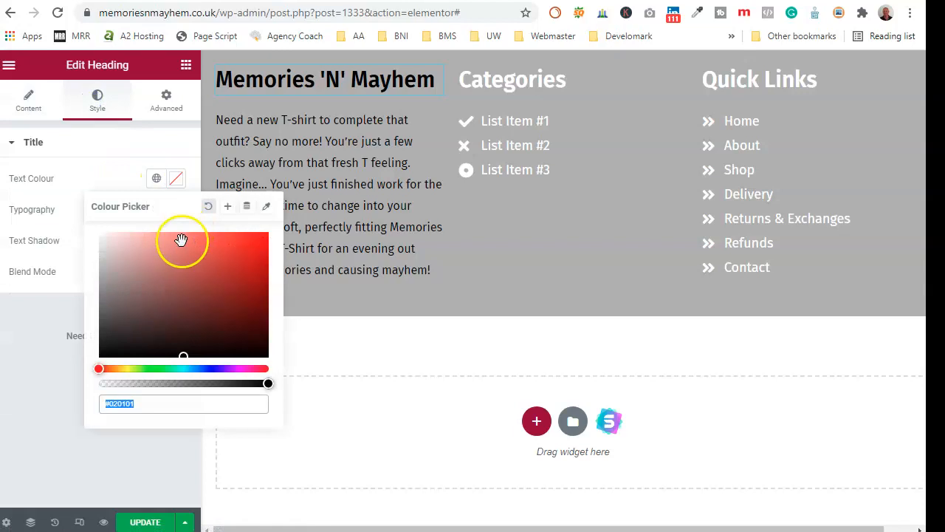
{"action": "type", "text": "#f"}
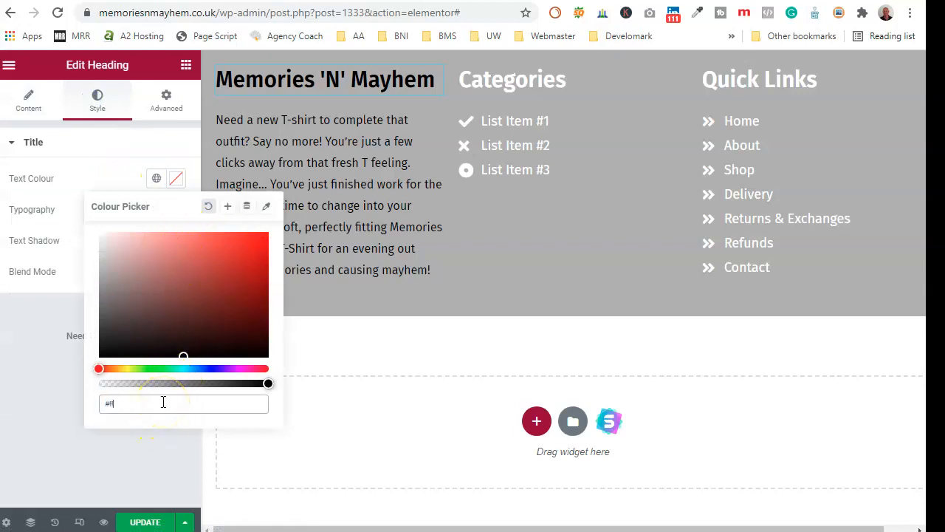
{"action": "type", "text": "fffff"}
{"action": "left_click", "coordinate": [284, 149]}
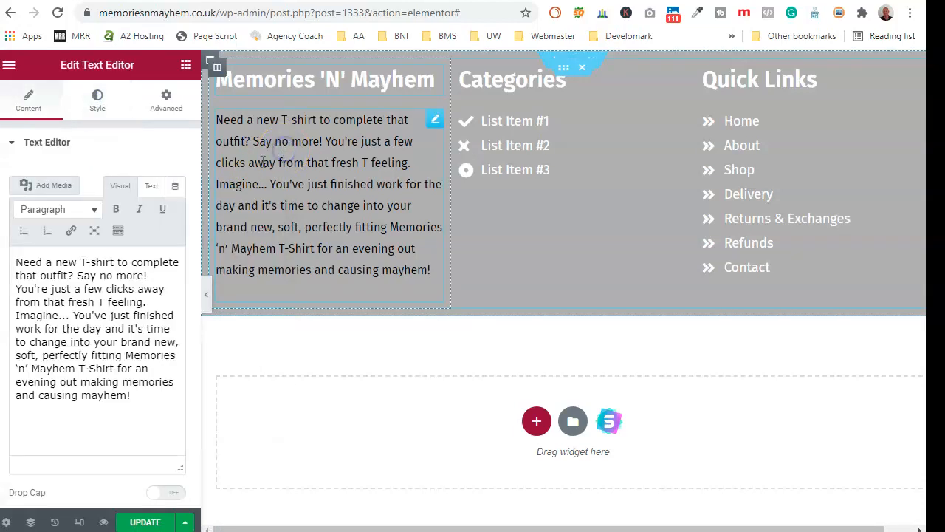
{"action": "left_click", "coordinate": [101, 325]}
{"action": "left_click", "coordinate": [99, 100]}
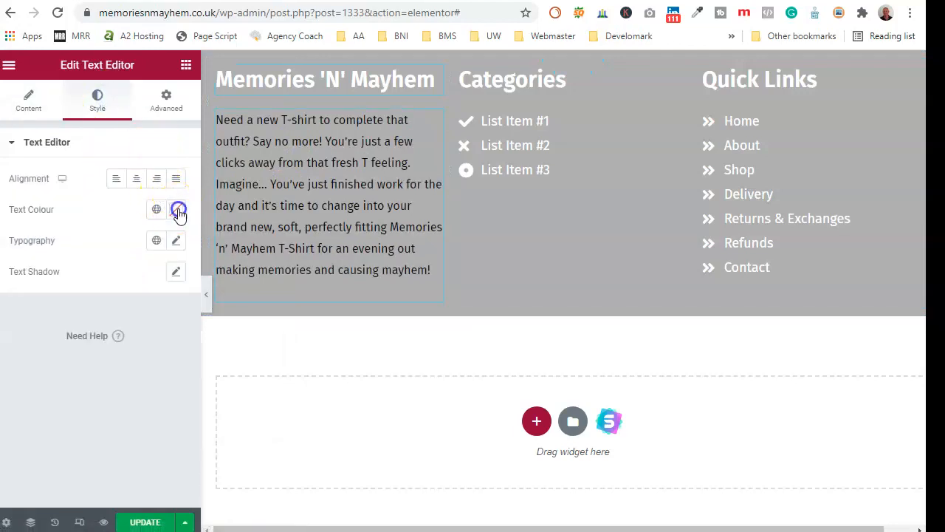
{"action": "left_click", "coordinate": [179, 212]}
{"action": "type", "text": "#f"}
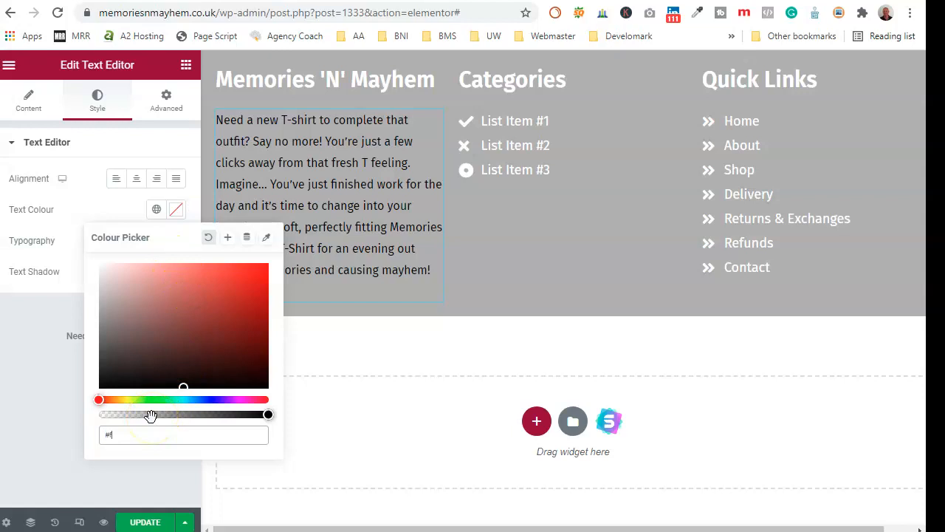
{"action": "type", "text": "fffff"}
{"action": "left_click_drag", "start_coordinate": [33, 356], "coordinate": [32, 340]}
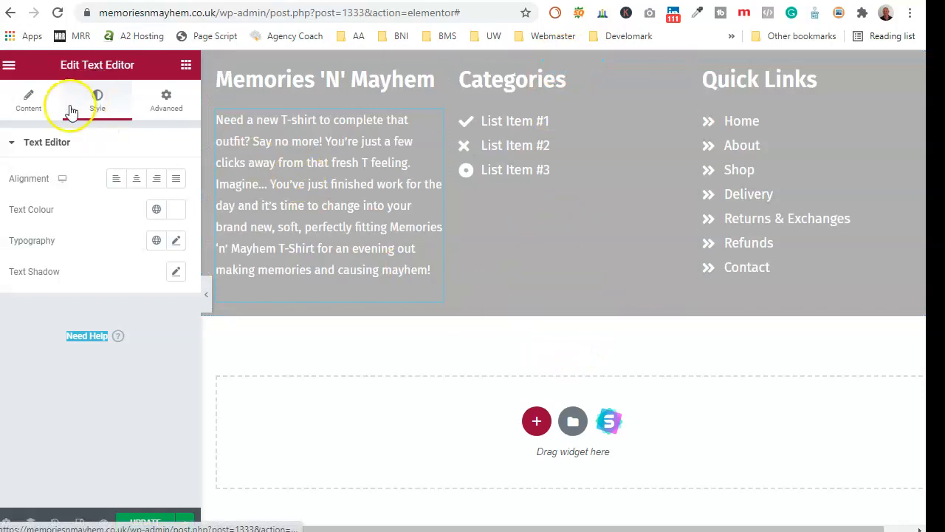
- Add a two-column inner section below the footer columns
{"action": "left_click", "coordinate": [9, 65]}
{"action": "left_click", "coordinate": [12, 70]}
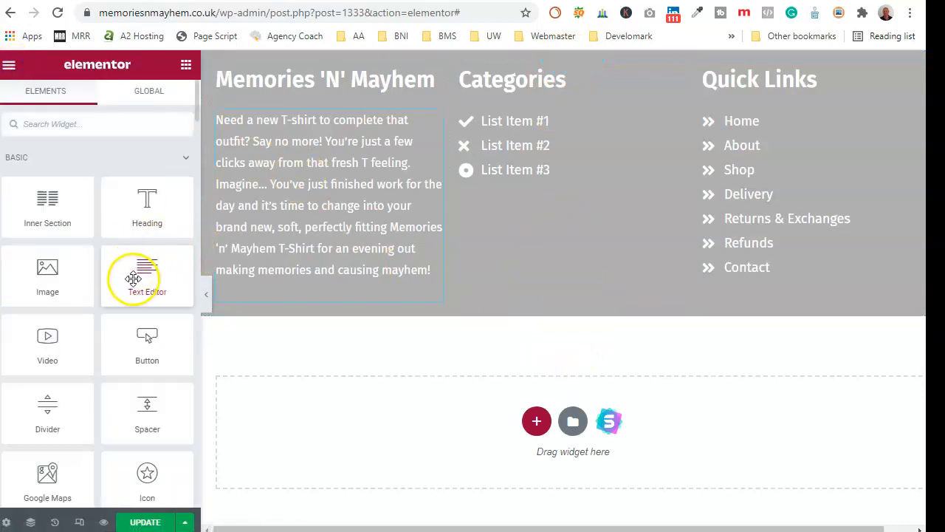
{"action": "left_click_drag", "start_coordinate": [47, 210], "coordinate": [540, 310]}
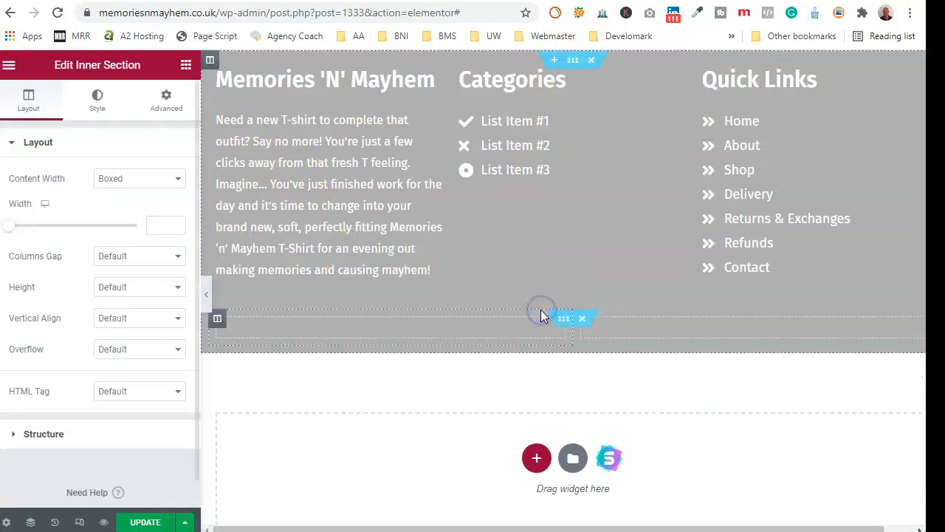
- Place a Copyright widget in the empty bottom-left footer column
{"action": "left_click", "coordinate": [9, 64]}
{"action": "left_click", "coordinate": [9, 67]}
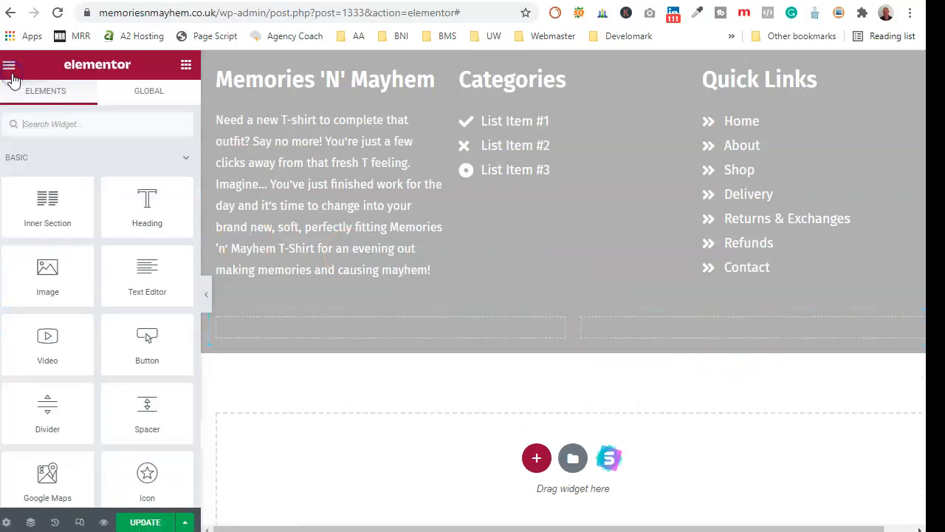
{"action": "scroll", "coordinate": [108, 275], "scroll_direction": "down", "scroll_amount": 2}
{"action": "scroll", "coordinate": [109, 275], "scroll_direction": "down", "scroll_amount": 15}
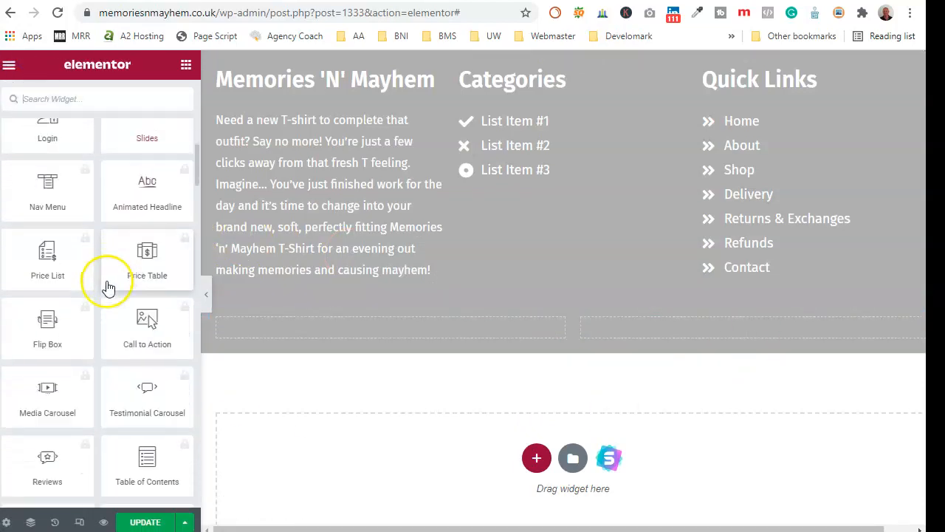
{"action": "scroll", "coordinate": [107, 286], "scroll_direction": "down", "scroll_amount": 2}
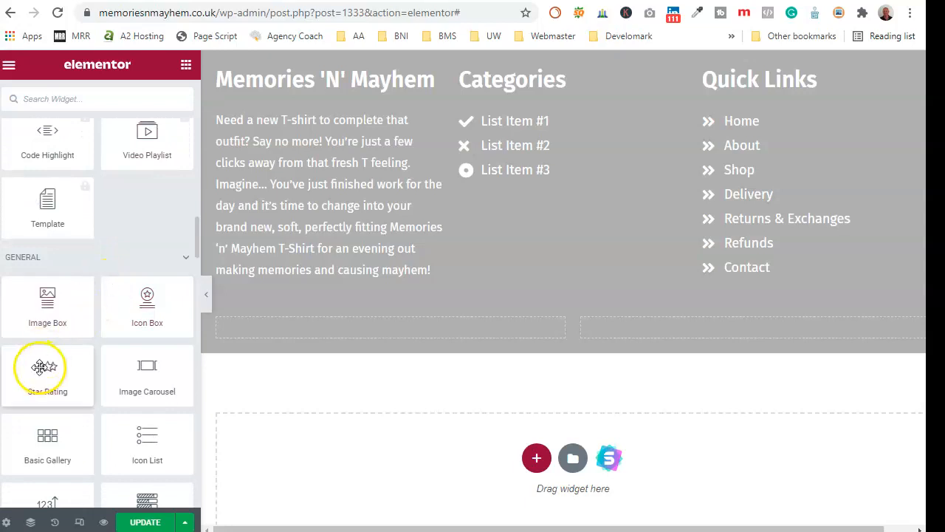
{"action": "scroll", "coordinate": [95, 332], "scroll_direction": "down", "scroll_amount": 8}
{"action": "scroll", "coordinate": [94, 332], "scroll_direction": "down", "scroll_amount": 5}
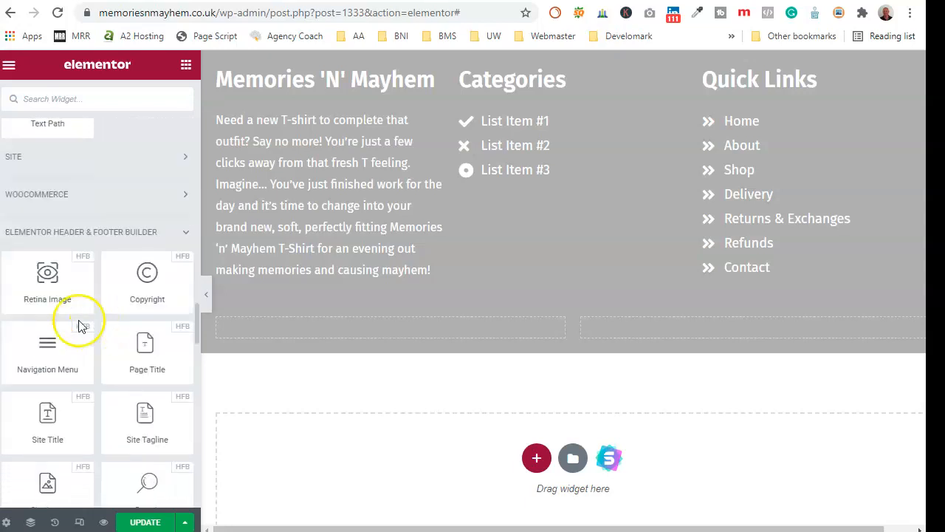
{"action": "scroll", "coordinate": [111, 251], "scroll_direction": "down", "scroll_amount": 1}
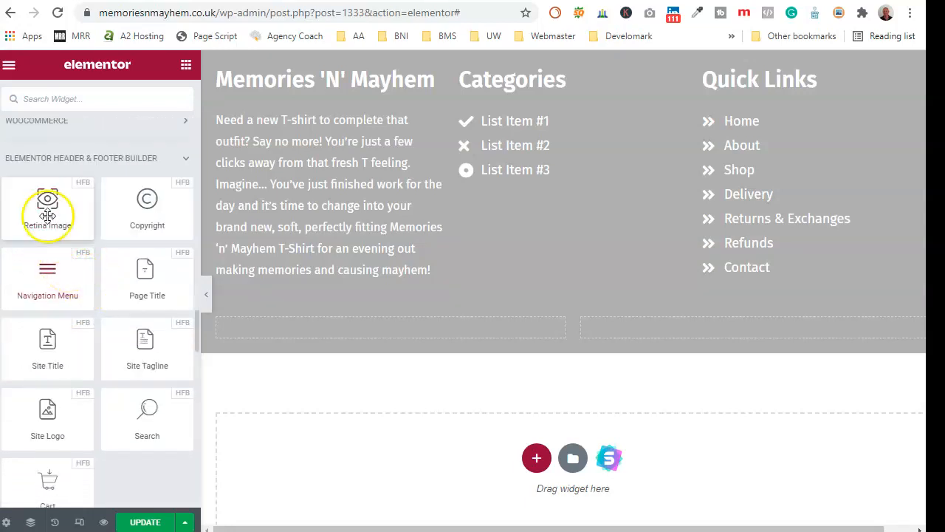
{"action": "left_click_drag", "start_coordinate": [147, 201], "coordinate": [383, 334]}
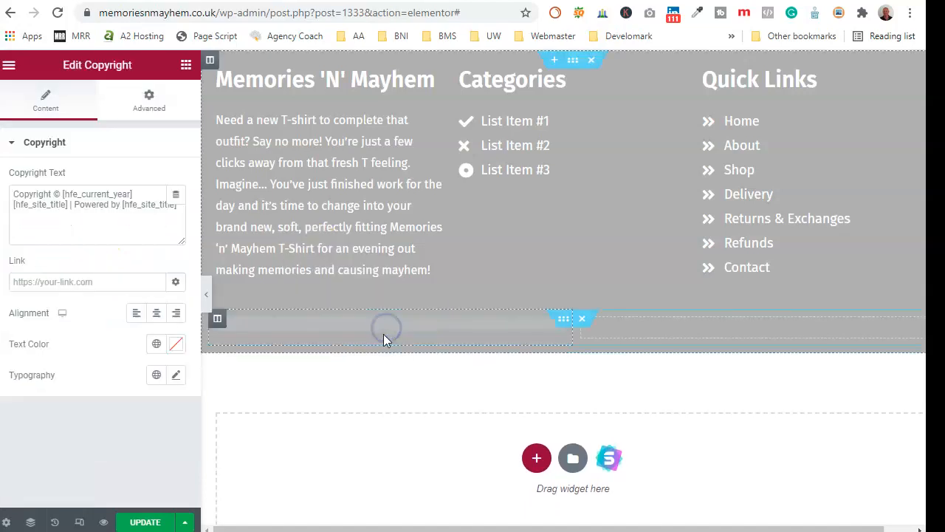
- Delete ' | Powered by [hfe_site_title]' from the copyright and set its text colour to #fff
{"action": "left_click", "coordinate": [67, 205]}
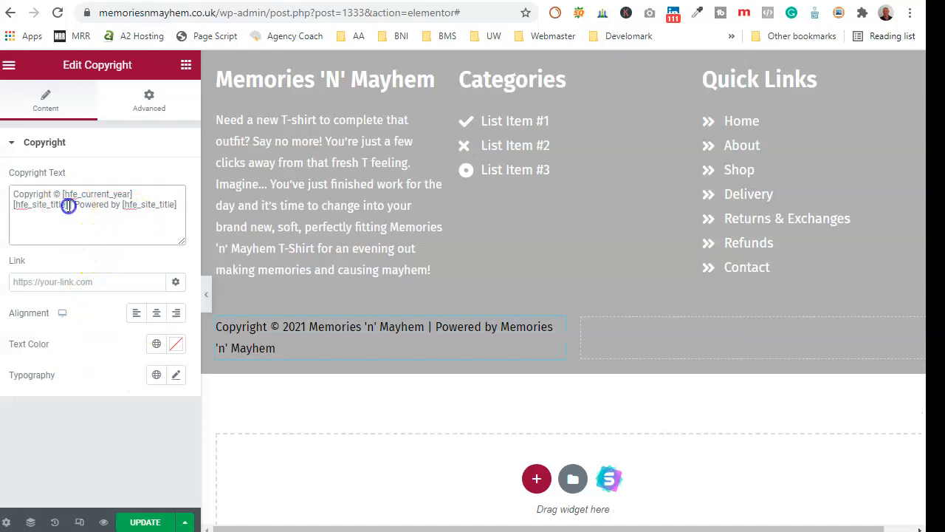
{"action": "key", "text": "Delete"}
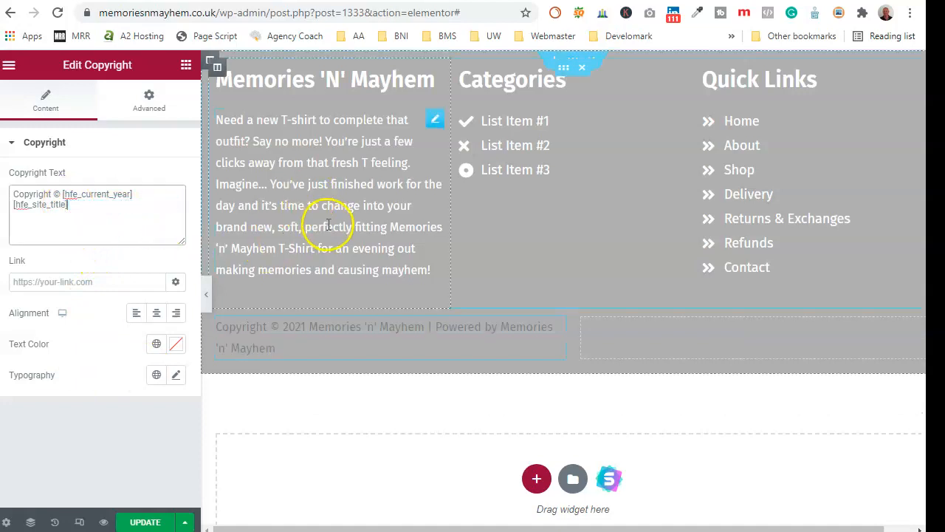
{"action": "left_click", "coordinate": [176, 345]}
{"action": "type", "text": "#ffffff"}
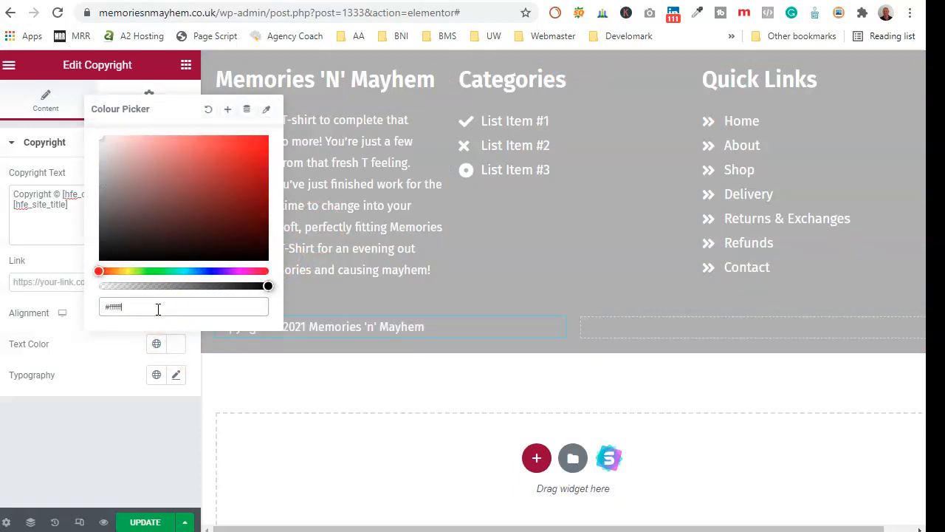
{"action": "left_click", "coordinate": [9, 73]}
{"action": "left_click", "coordinate": [9, 65]}
{"action": "scroll", "coordinate": [120, 312], "scroll_direction": "down", "scroll_amount": 8}
- Add a Navigation Menu widget to the bottom-right column showing the Primary Menu
{"action": "scroll", "coordinate": [118, 333], "scroll_direction": "down", "scroll_amount": 15}
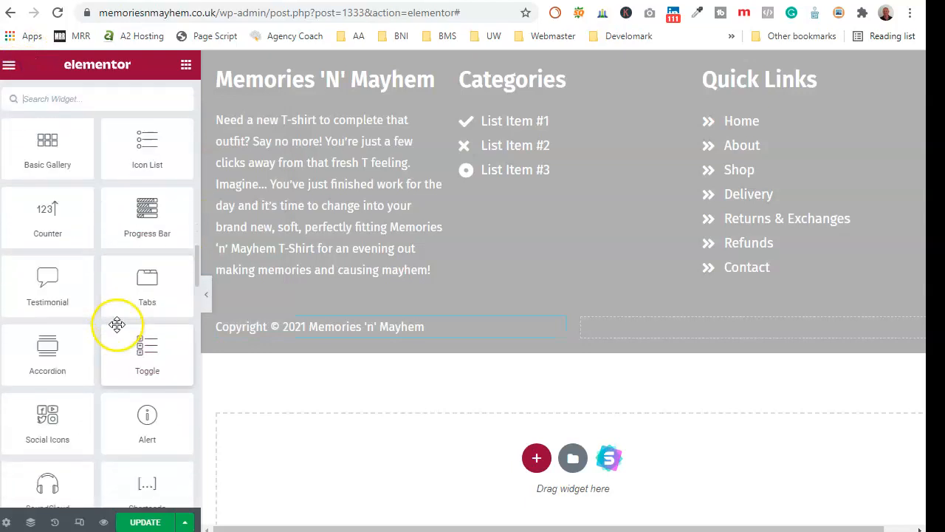
{"action": "scroll", "coordinate": [118, 325], "scroll_direction": "down", "scroll_amount": 6}
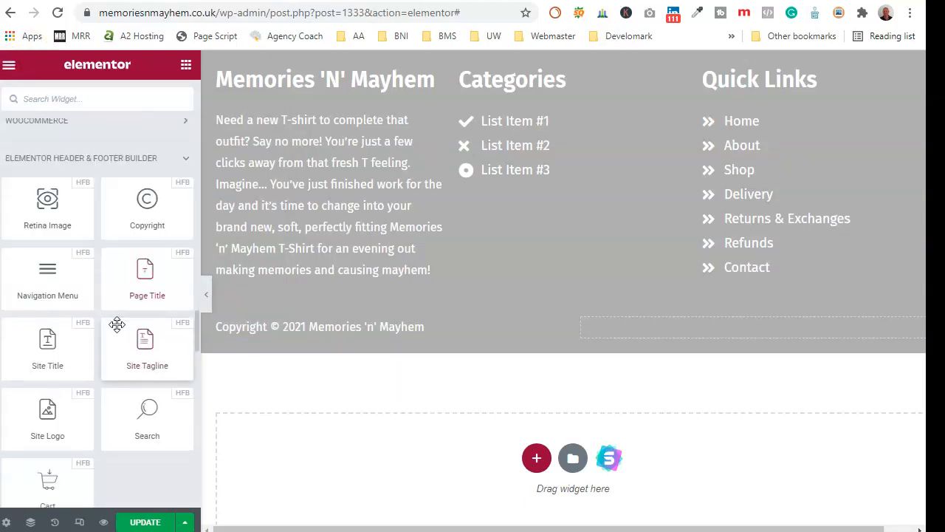
{"action": "left_click_drag", "start_coordinate": [44, 274], "coordinate": [765, 334]}
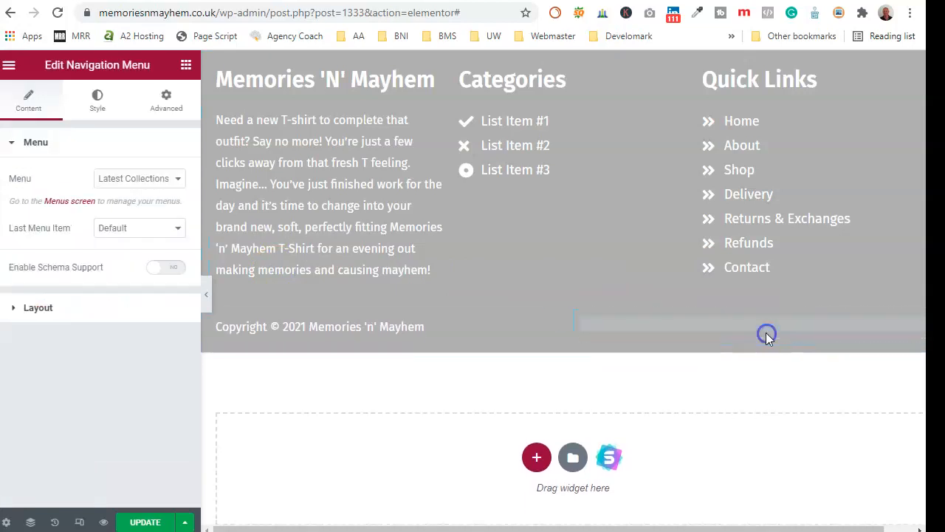
{"action": "left_click", "coordinate": [172, 180]}
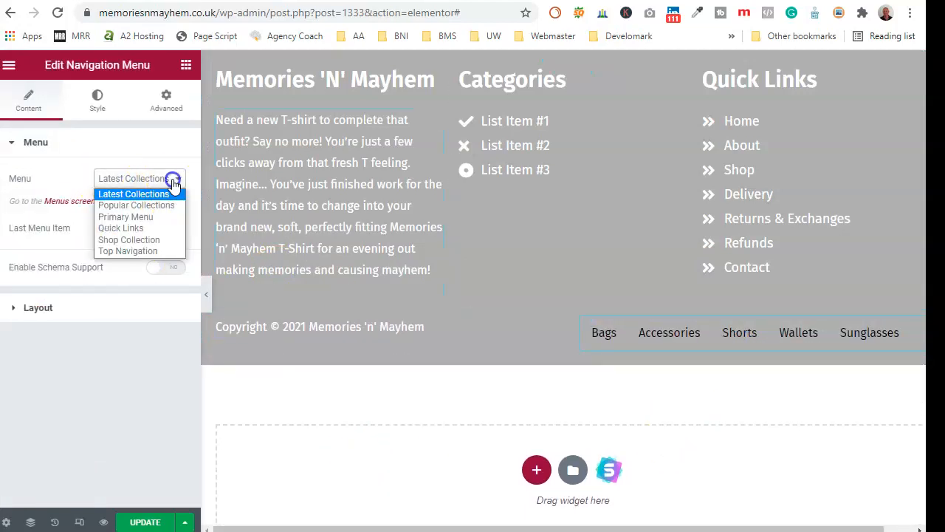
{"action": "left_click", "coordinate": [126, 217]}
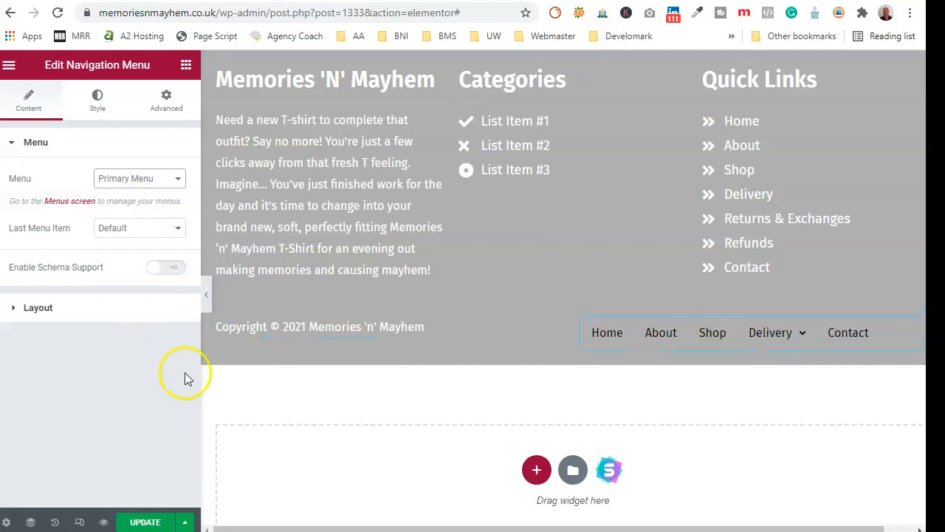
- Right-align the footer menu and make its link text white (#ffffff)
{"action": "left_click", "coordinate": [68, 316]}
{"action": "left_click", "coordinate": [156, 246]}
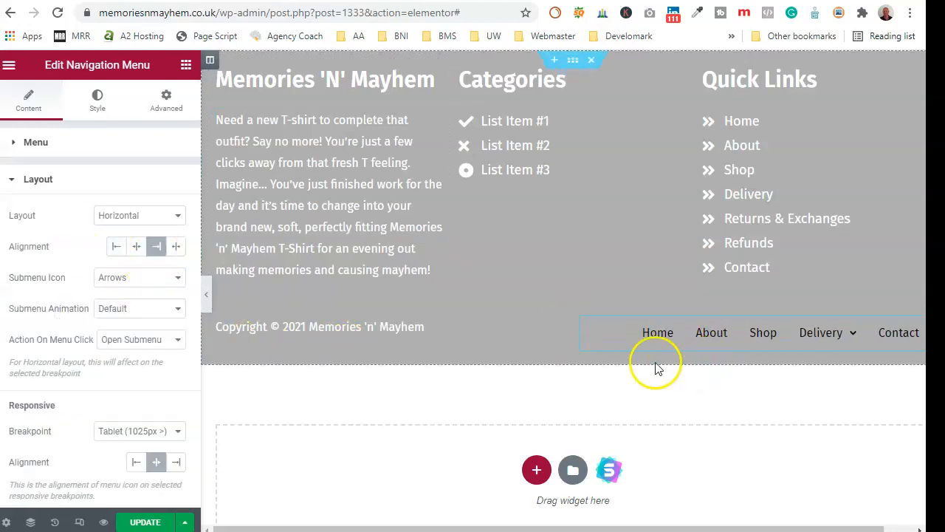
{"action": "left_click", "coordinate": [96, 102]}
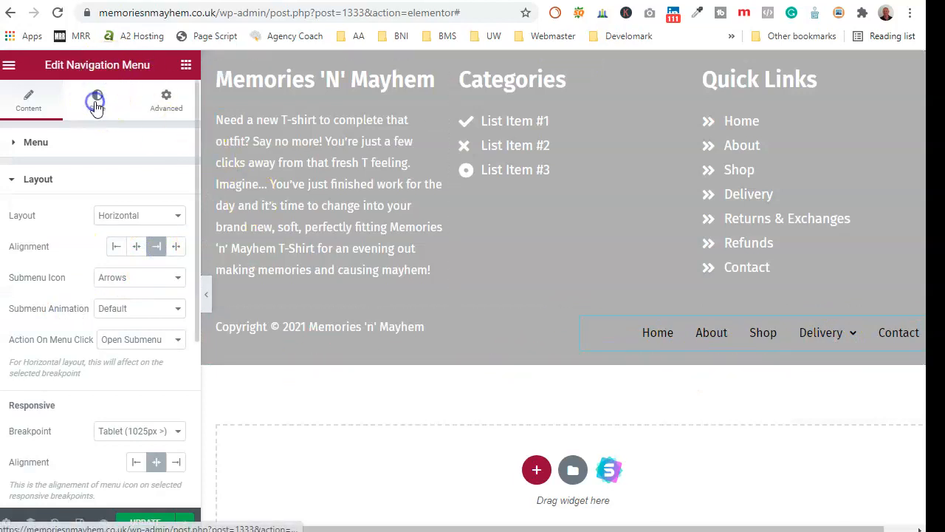
{"action": "scroll", "coordinate": [122, 388], "scroll_direction": "down", "scroll_amount": 1}
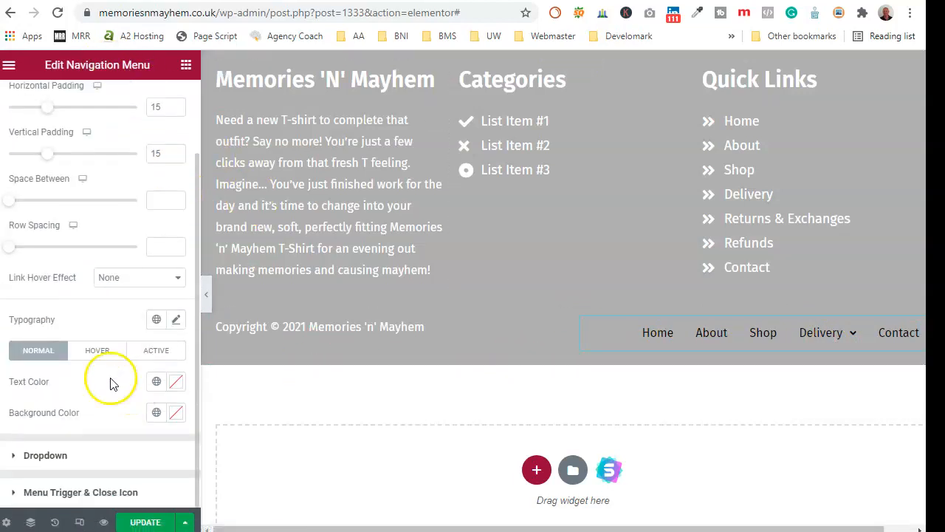
{"action": "left_click", "coordinate": [176, 385]}
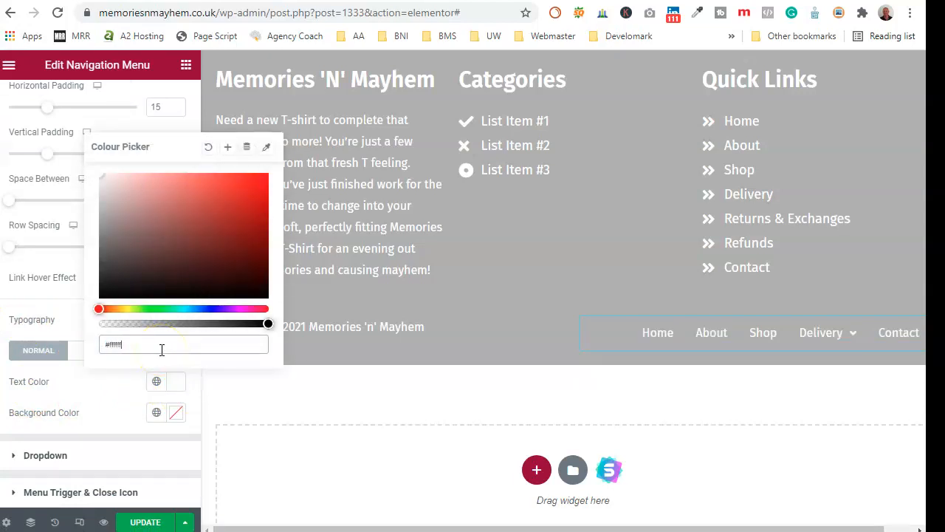
{"action": "left_click", "coordinate": [65, 313]}
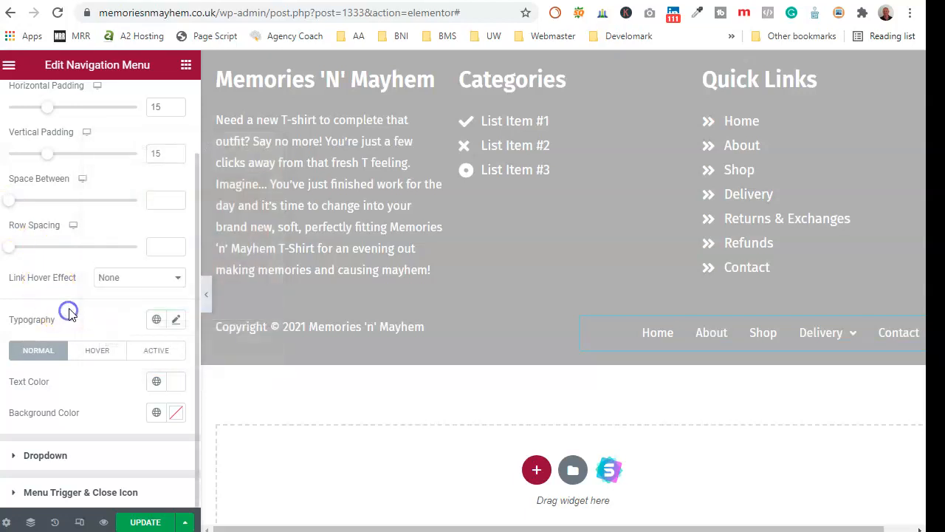
{"action": "scroll", "coordinate": [95, 244], "scroll_direction": "up", "scroll_amount": 3}
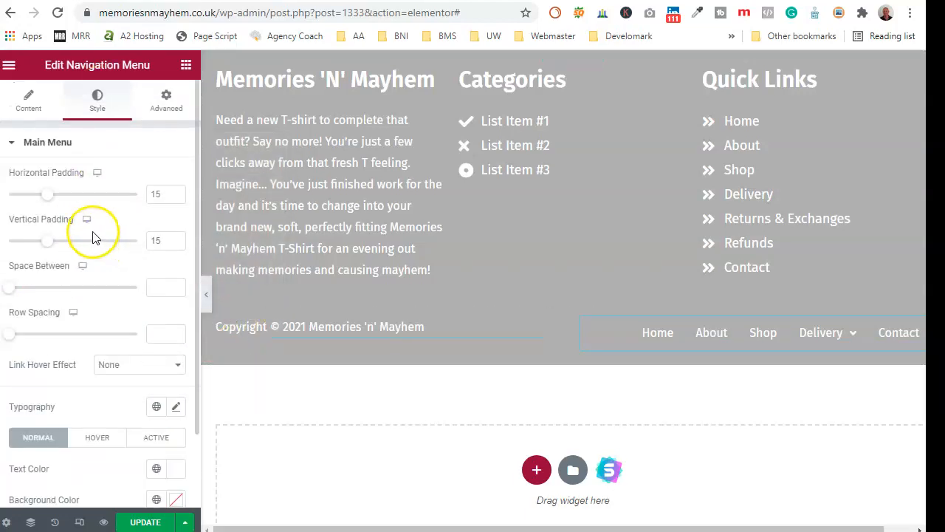
{"action": "left_click", "coordinate": [30, 110]}
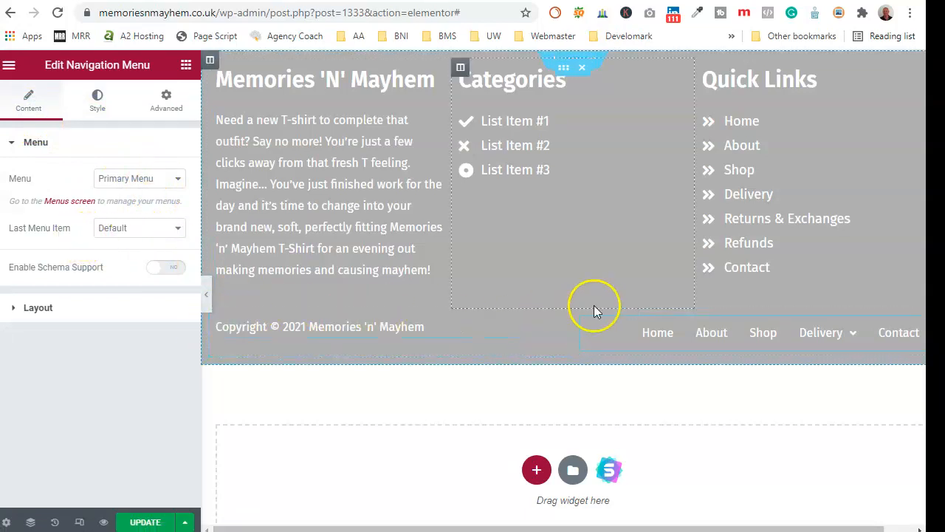
- Set the footer's bottom-row inner section Content Width to Full Width
{"action": "left_click", "coordinate": [564, 320]}
{"action": "left_click", "coordinate": [147, 185]}
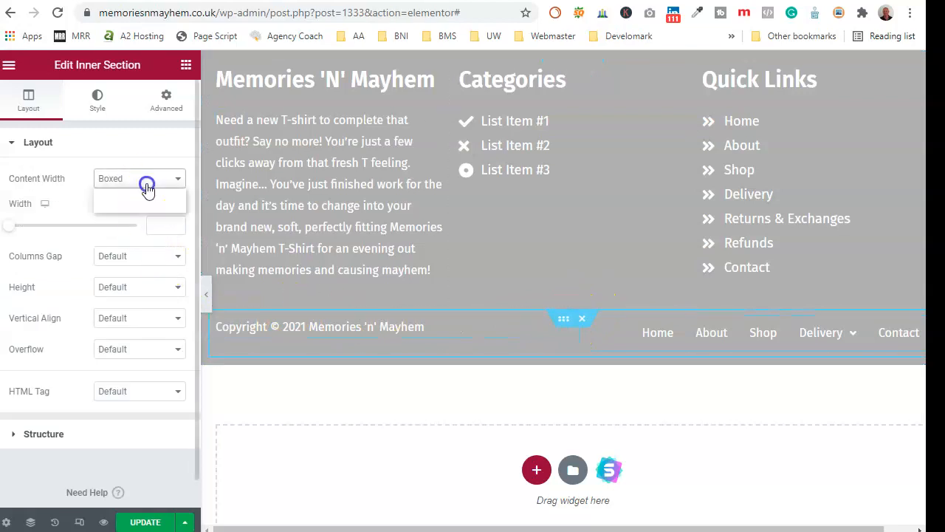
{"action": "left_click", "coordinate": [140, 204]}
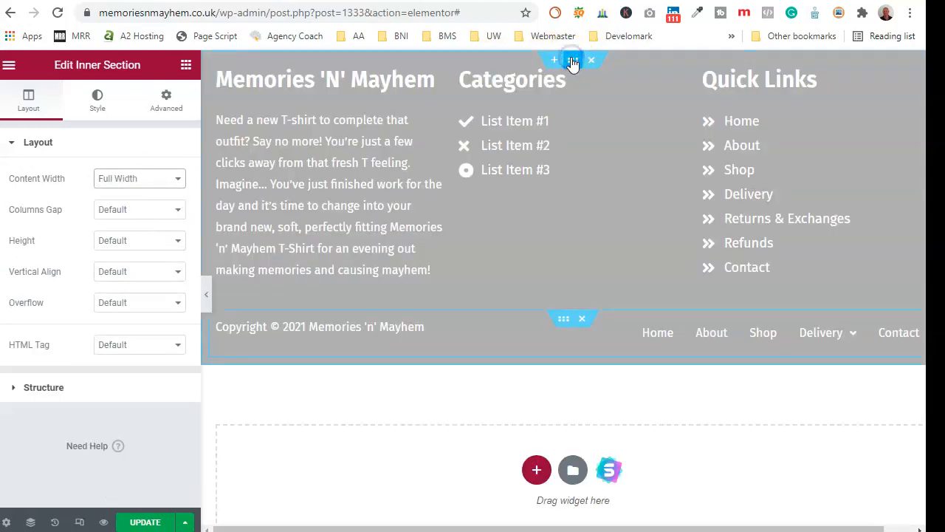
- Make the whole footer section's background solid black #000000 at full opacity and save the template
{"action": "left_click", "coordinate": [571, 60]}
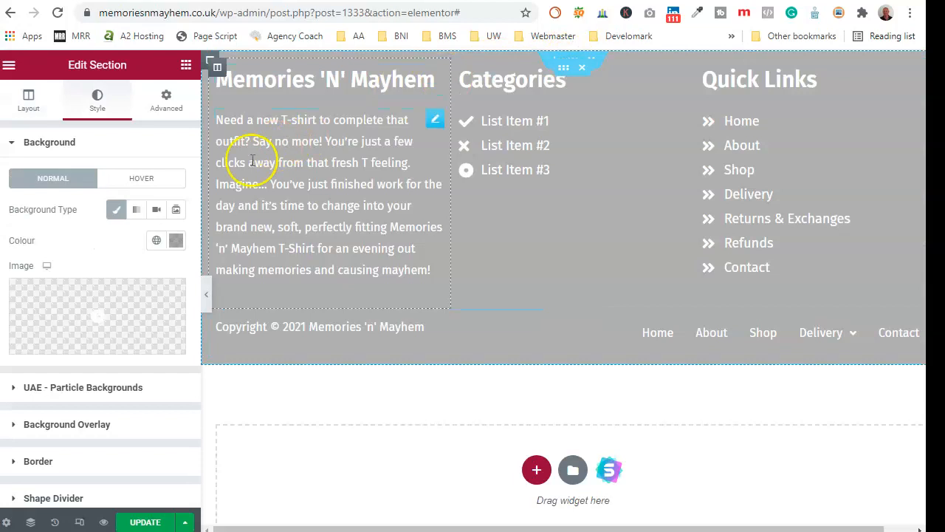
{"action": "left_click", "coordinate": [29, 97]}
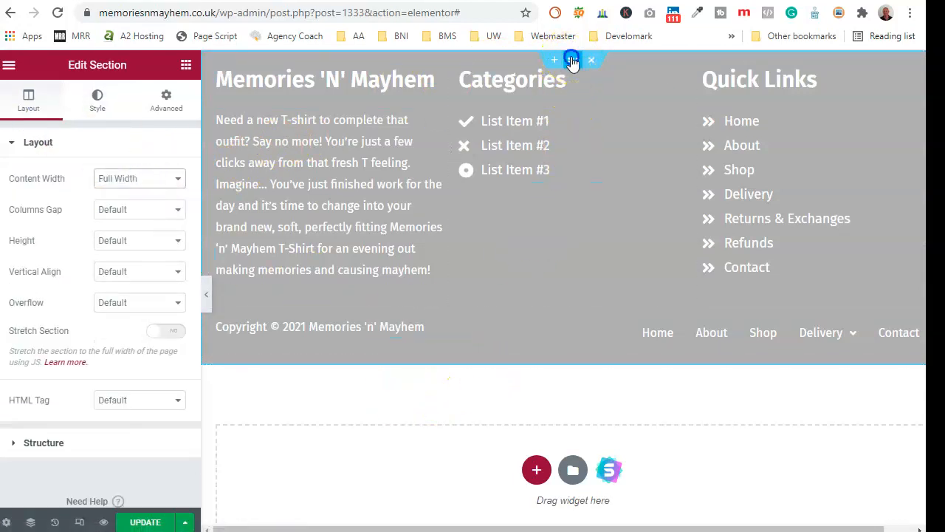
{"action": "left_click", "coordinate": [95, 103]}
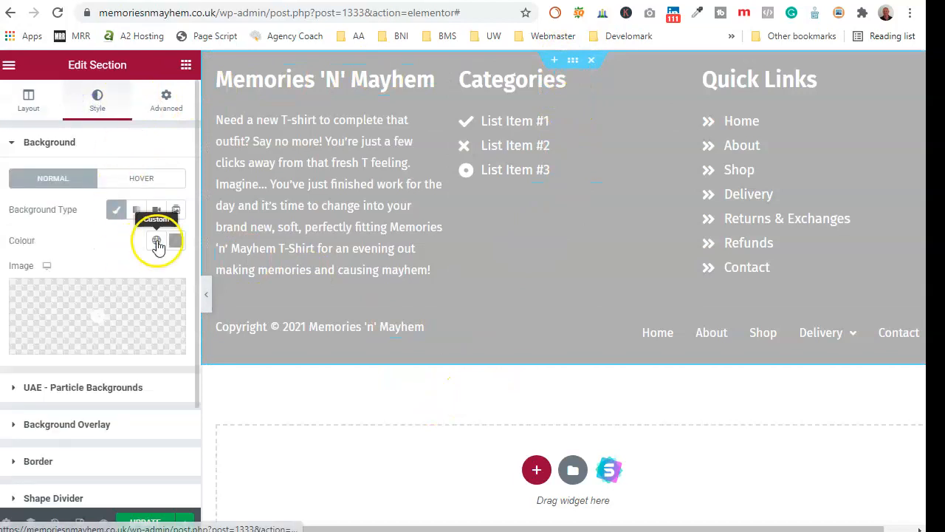
{"action": "left_click", "coordinate": [175, 240]}
{"action": "left_click_drag", "start_coordinate": [152, 447], "coordinate": [253, 480]}
{"action": "left_click", "coordinate": [270, 446]}
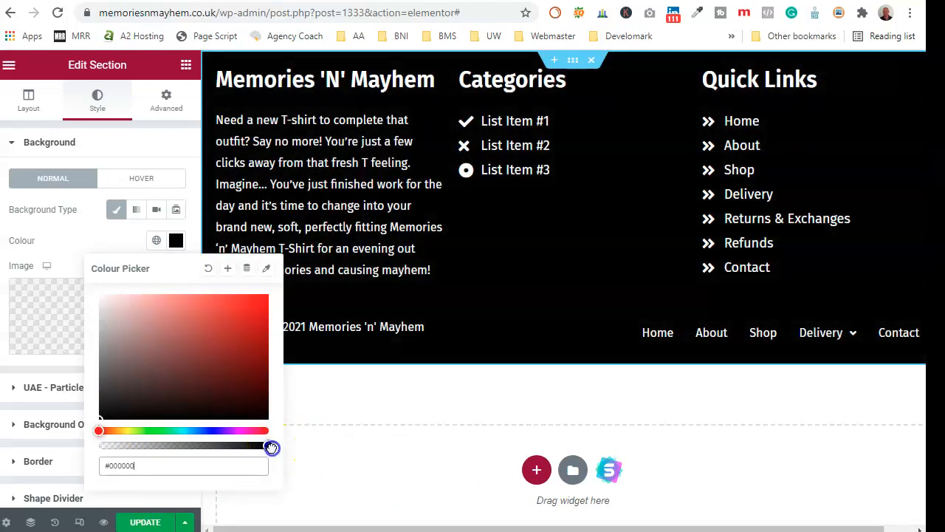
{"action": "left_click", "coordinate": [152, 522]}
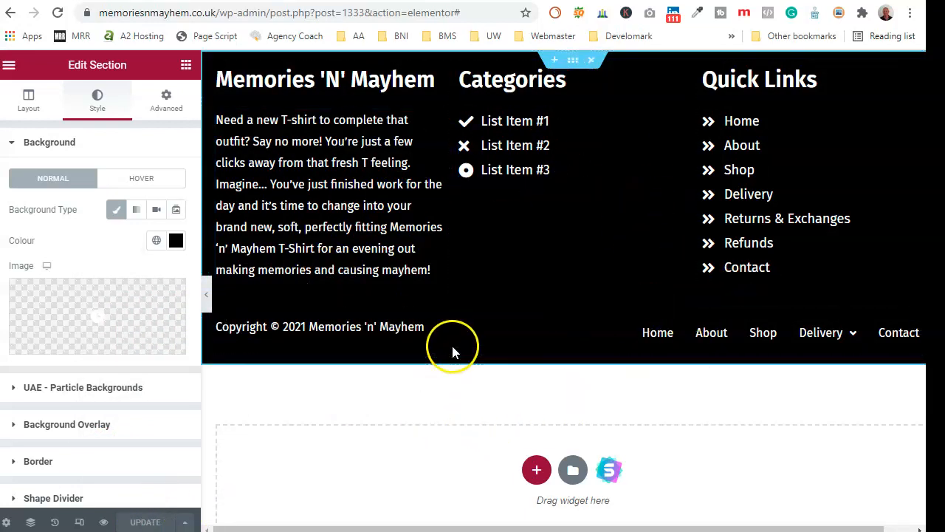
- Exit Elementor to the WordPress dashboard's Pages list
{"action": "left_click", "coordinate": [8, 65]}
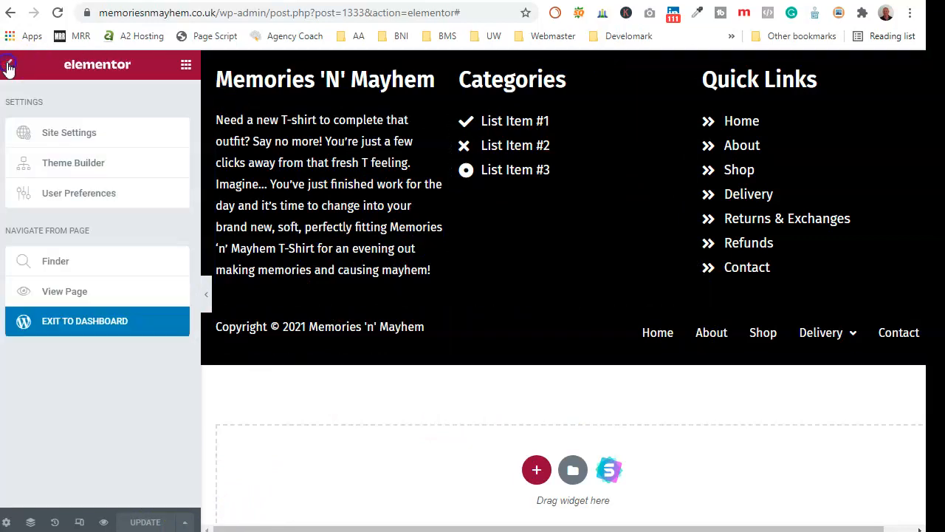
{"action": "left_click", "coordinate": [100, 331]}
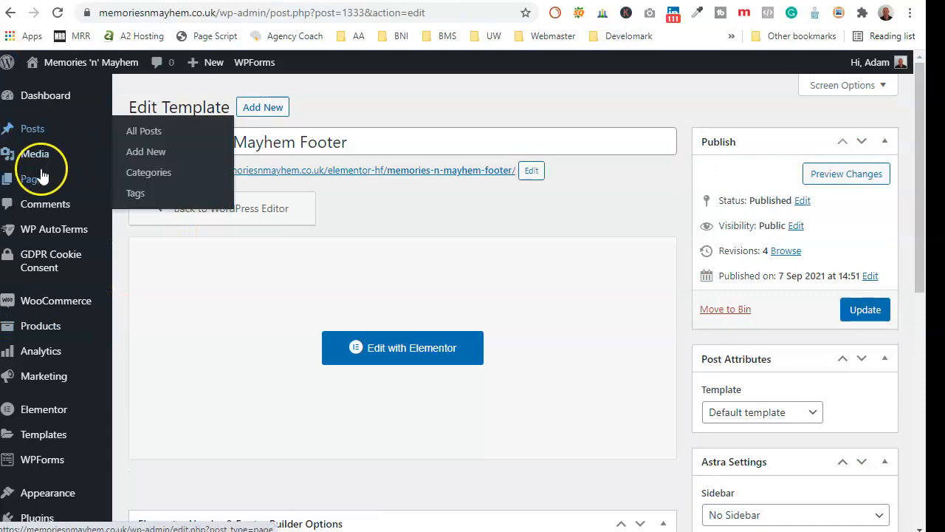
{"action": "left_click", "coordinate": [37, 177]}
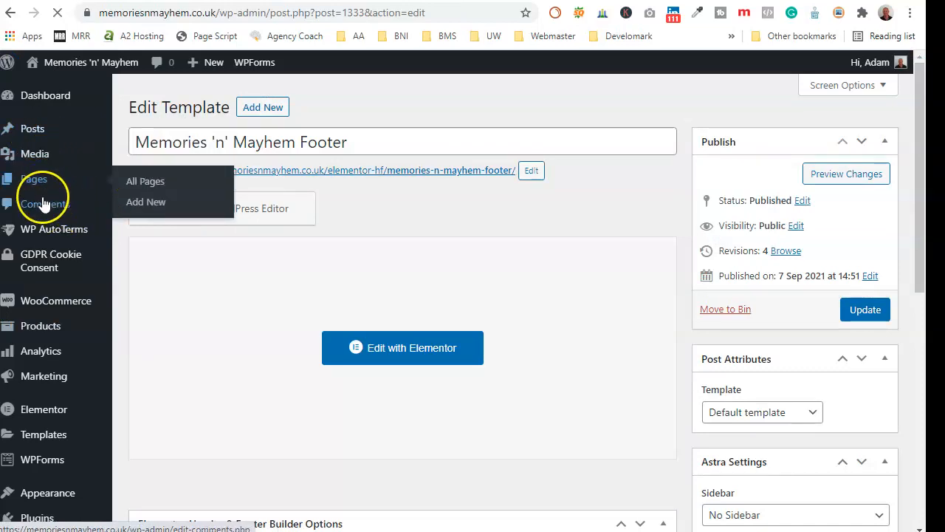
- Go to Appearance > Menus, where the Primary Menu is shown
{"action": "scroll", "coordinate": [280, 317], "scroll_direction": "down", "scroll_amount": 7}
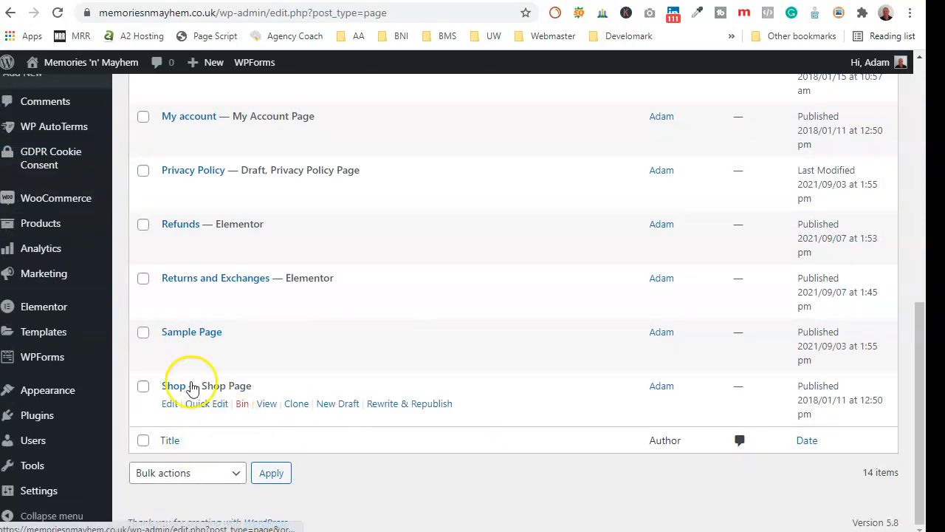
{"action": "scroll", "coordinate": [69, 312], "scroll_direction": "up", "scroll_amount": 4}
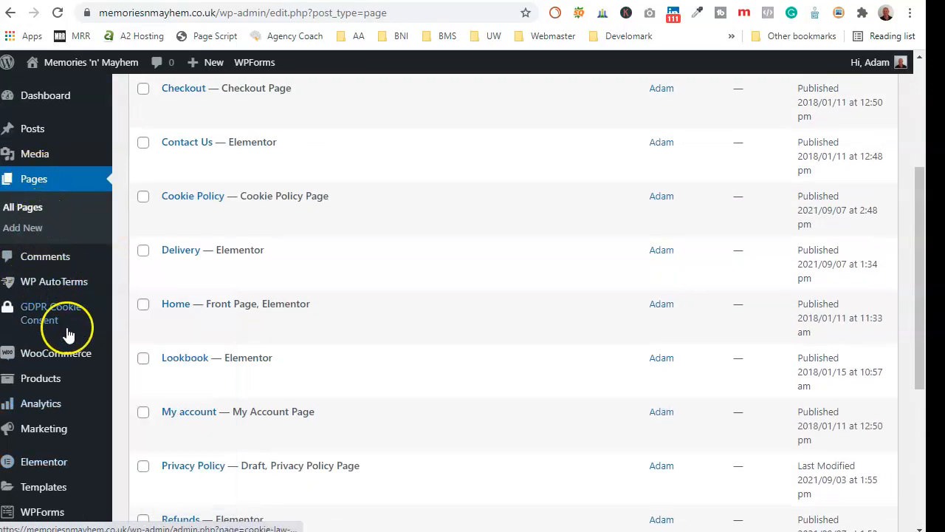
{"action": "mouse_move", "coordinate": [61, 459]}
{"action": "scroll", "coordinate": [61, 457], "scroll_direction": "down", "scroll_amount": 3}
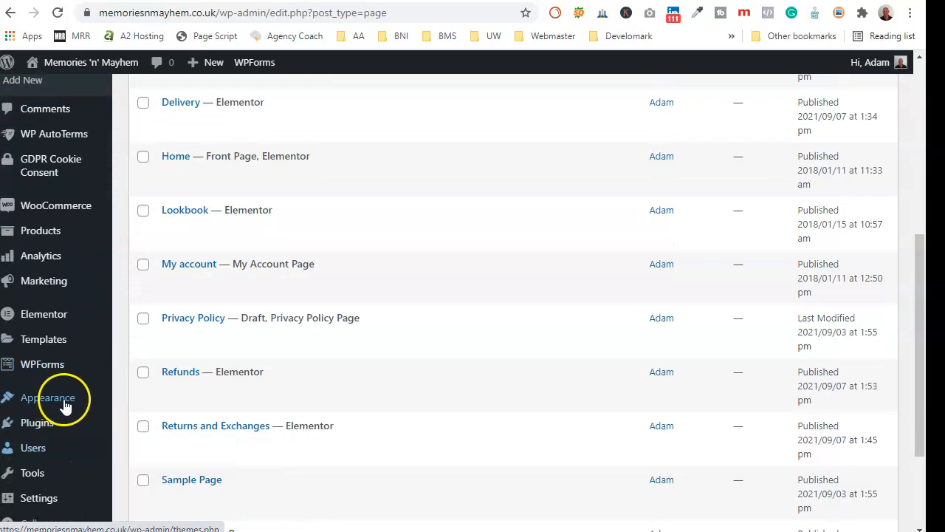
{"action": "mouse_move", "coordinate": [63, 399]}
{"action": "left_click", "coordinate": [140, 357]}
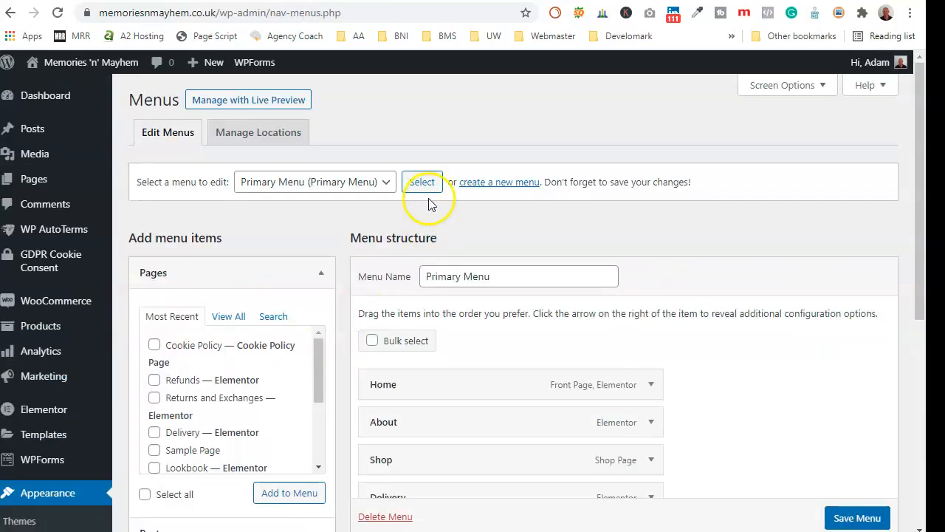
- Create a new menu named 'Footer Menu' assigned to the Footer Menu display location
{"action": "left_click", "coordinate": [499, 183]}
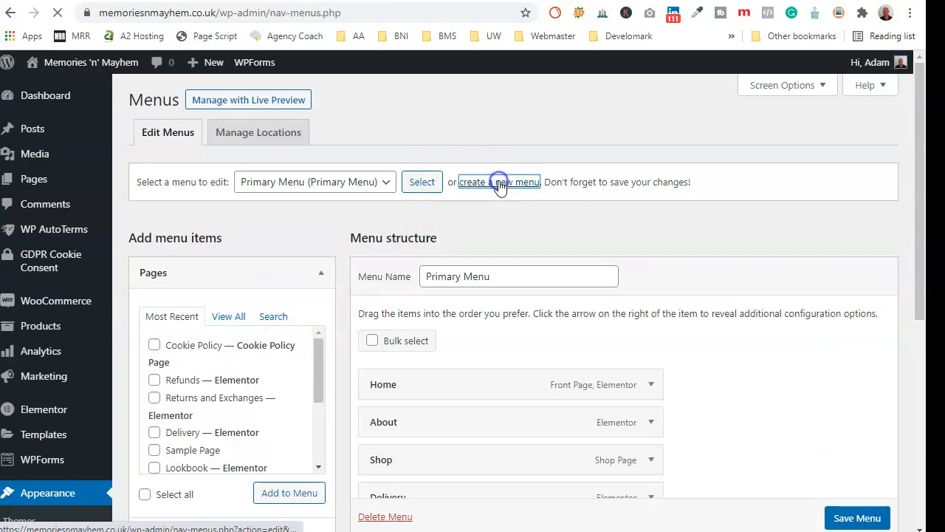
{"action": "left_click", "coordinate": [485, 276]}
{"action": "type", "text": "Footer Menu"}
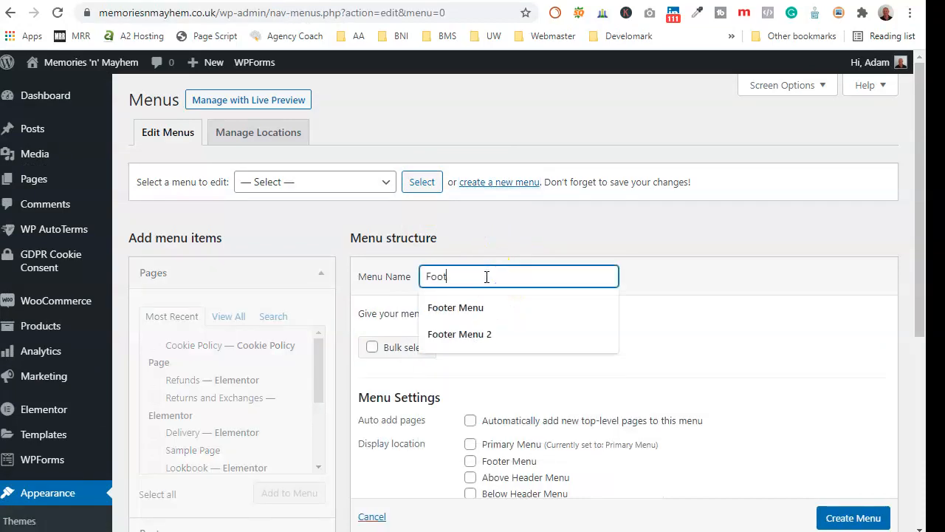
{"action": "left_click", "coordinate": [465, 307]}
{"action": "scroll", "coordinate": [544, 333], "scroll_direction": "down", "scroll_amount": 1}
{"action": "left_click", "coordinate": [470, 387]}
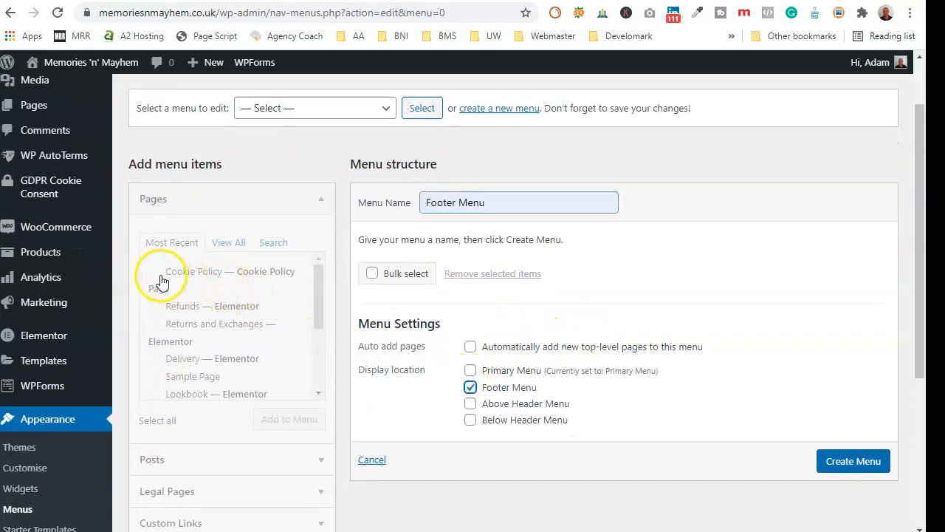
{"action": "left_click", "coordinate": [223, 243]}
{"action": "left_click", "coordinate": [830, 460]}
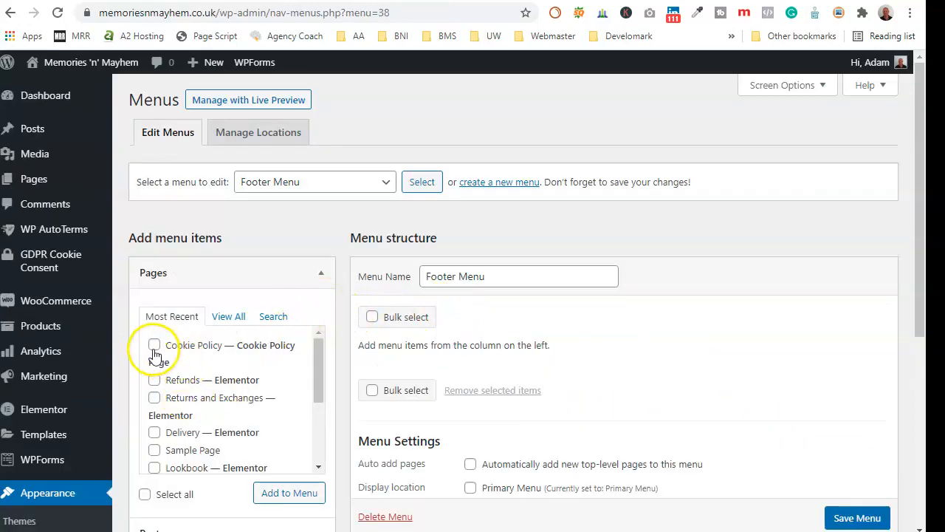
- Add the Cookie Policy and My account pages to the Footer Menu
{"action": "scroll", "coordinate": [211, 379], "scroll_direction": "down", "scroll_amount": 3}
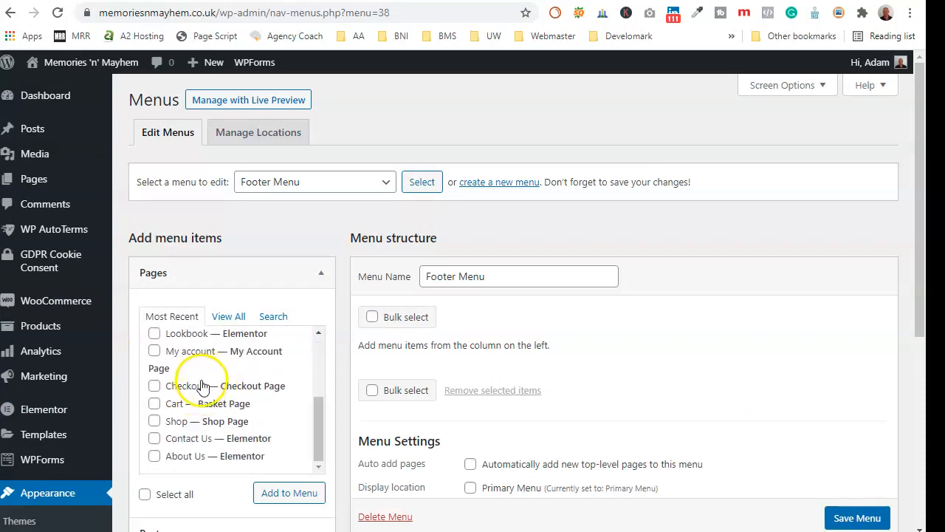
{"action": "scroll", "coordinate": [207, 381], "scroll_direction": "down", "scroll_amount": 2}
{"action": "left_click", "coordinate": [276, 350]}
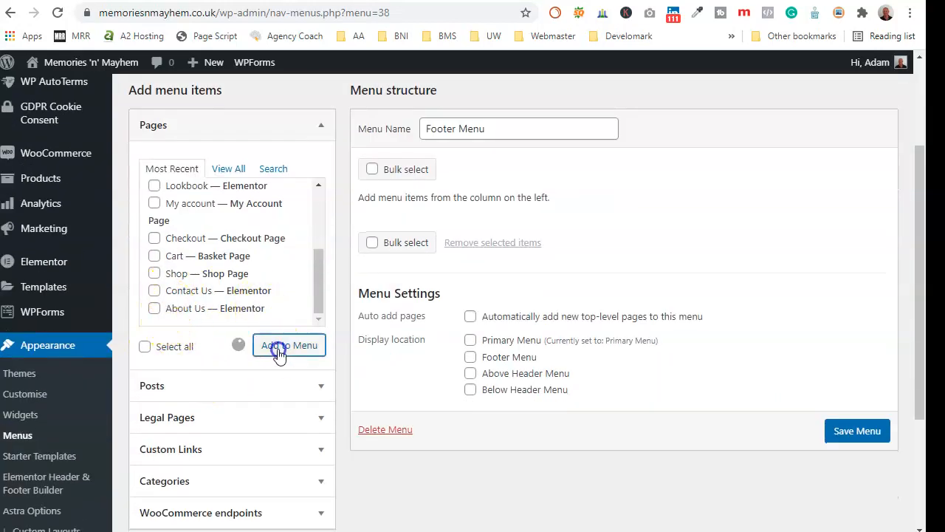
{"action": "scroll", "coordinate": [244, 280], "scroll_direction": "up", "scroll_amount": 3}
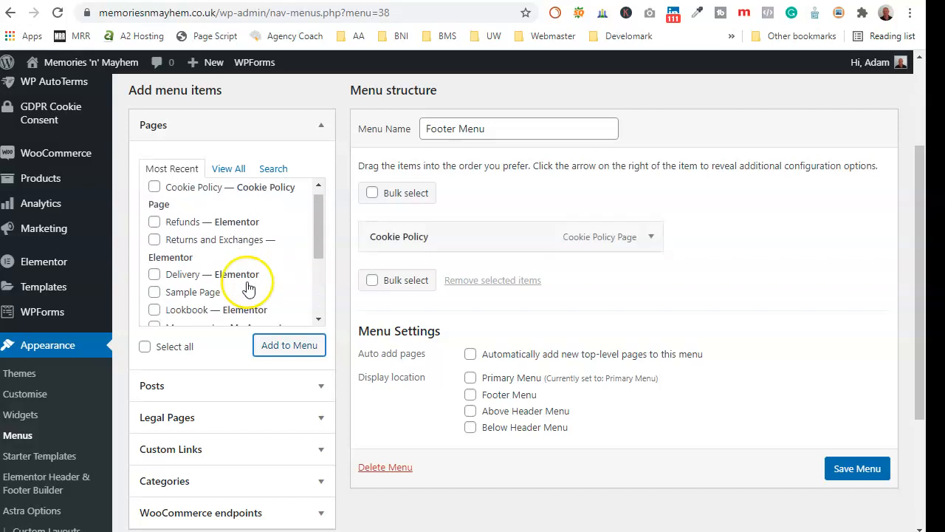
{"action": "left_click", "coordinate": [230, 172]}
{"action": "scroll", "coordinate": [222, 244], "scroll_direction": "down", "scroll_amount": 2}
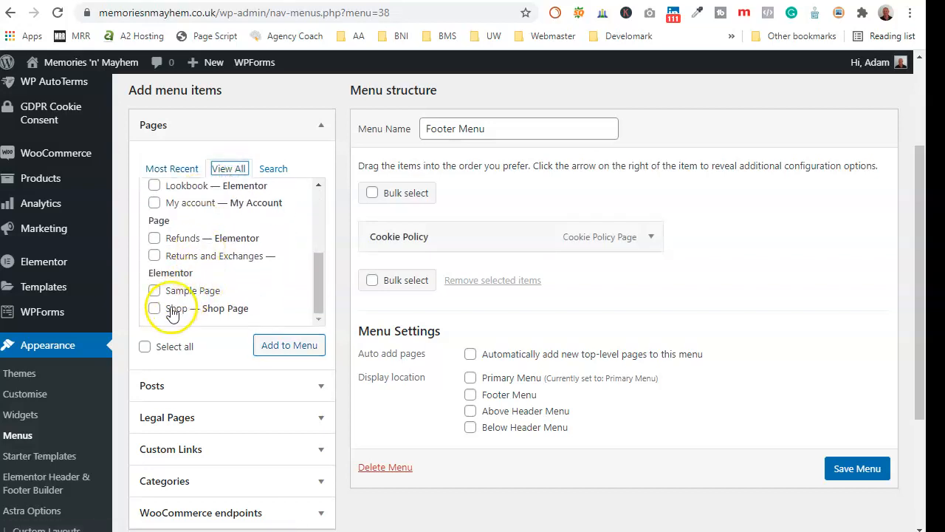
{"action": "left_click", "coordinate": [272, 171]}
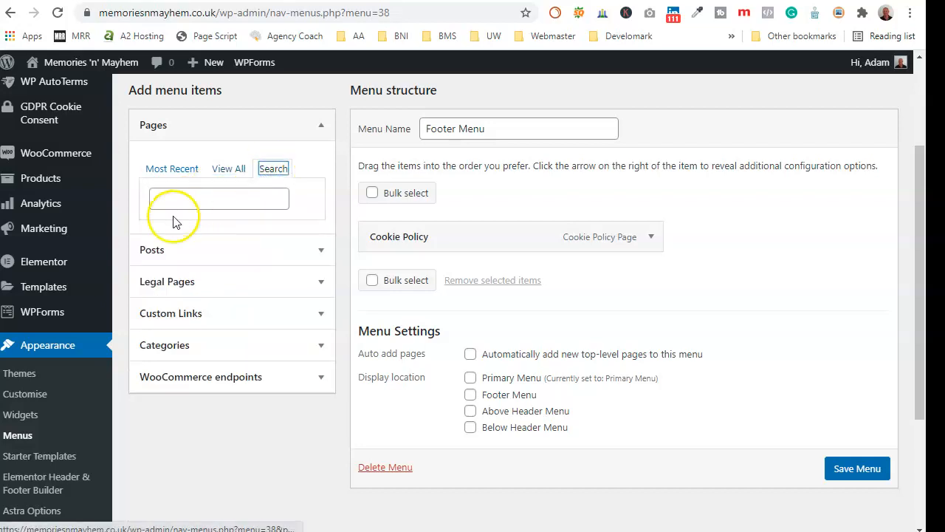
{"action": "left_click", "coordinate": [225, 168]}
{"action": "left_click", "coordinate": [175, 169]}
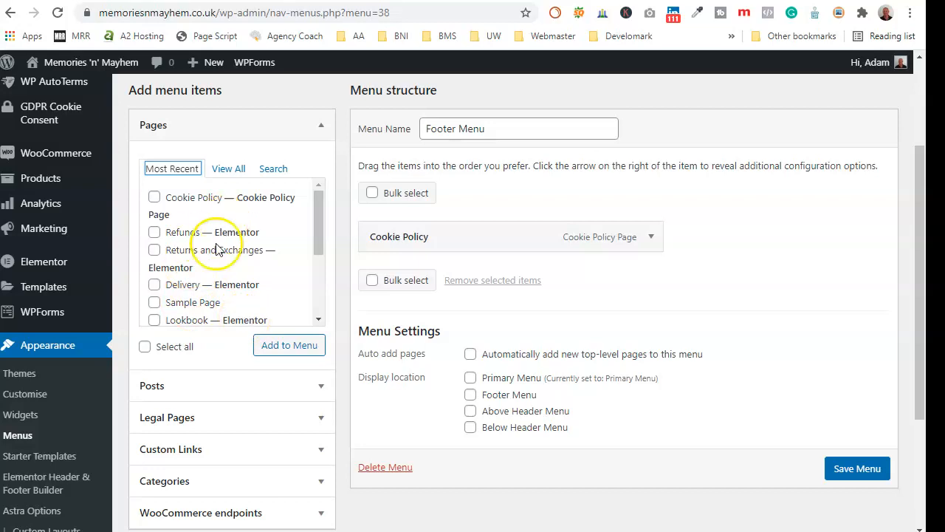
{"action": "scroll", "coordinate": [237, 251], "scroll_direction": "down", "scroll_amount": 5}
{"action": "scroll", "coordinate": [153, 288], "scroll_direction": "down", "scroll_amount": 2}
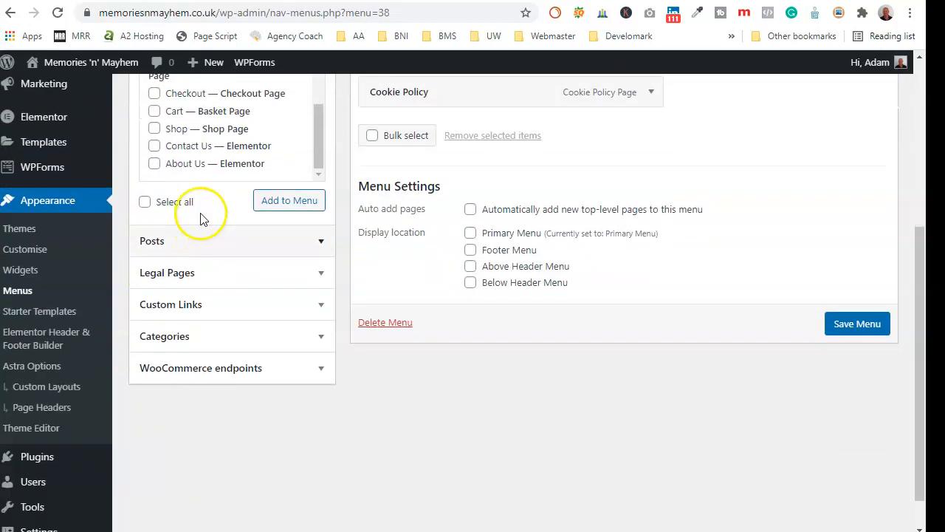
{"action": "scroll", "coordinate": [269, 133], "scroll_direction": "up", "scroll_amount": 3}
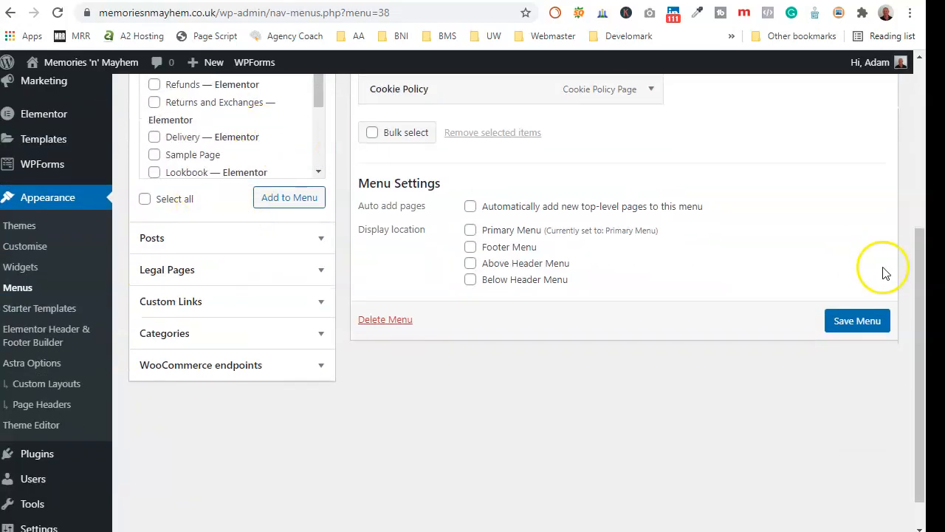
{"action": "scroll", "coordinate": [849, 274], "scroll_direction": "up", "scroll_amount": 3}
{"action": "scroll", "coordinate": [559, 384], "scroll_direction": "down", "scroll_amount": 1}
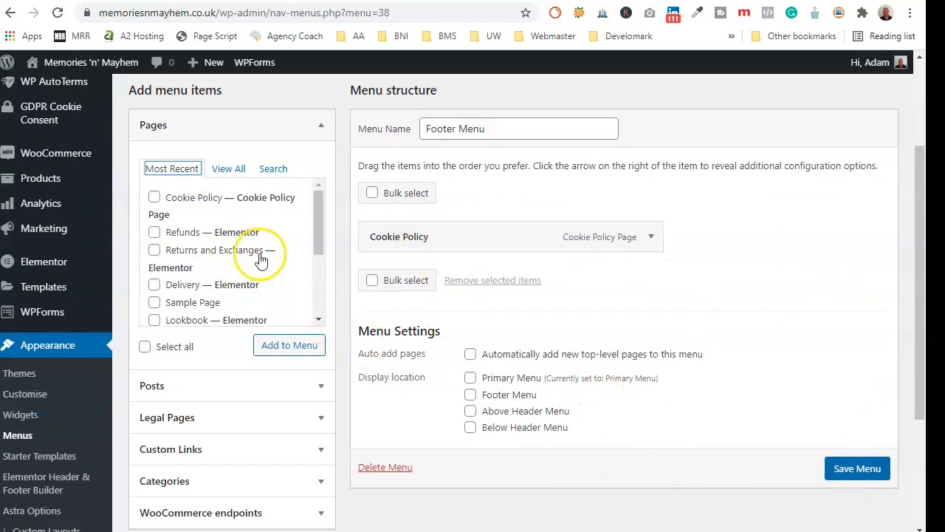
{"action": "scroll", "coordinate": [260, 259], "scroll_direction": "down", "scroll_amount": 5}
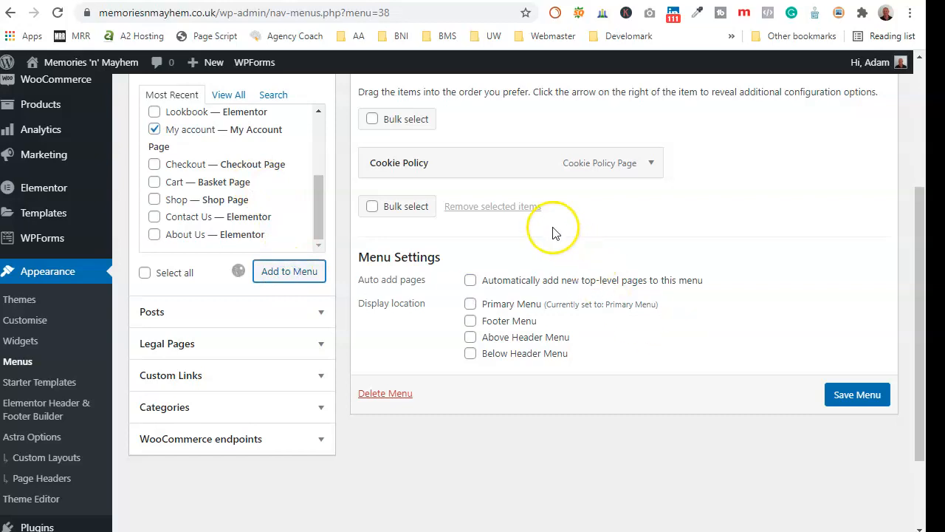
- Move My account above Cookie Policy, relabel it 'My Account', and save the menu
{"action": "left_click_drag", "start_coordinate": [485, 197], "coordinate": [486, 163]}
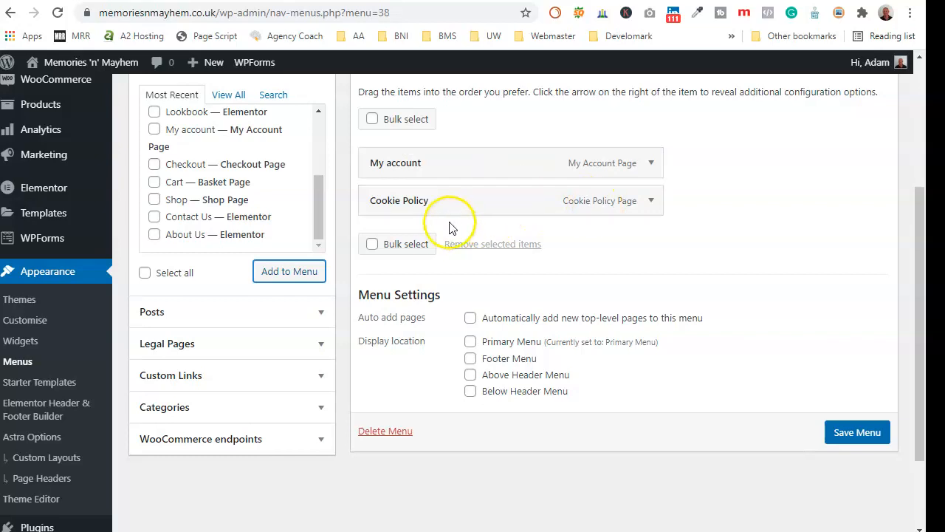
{"action": "left_click", "coordinate": [651, 163]}
{"action": "left_click", "coordinate": [392, 213]}
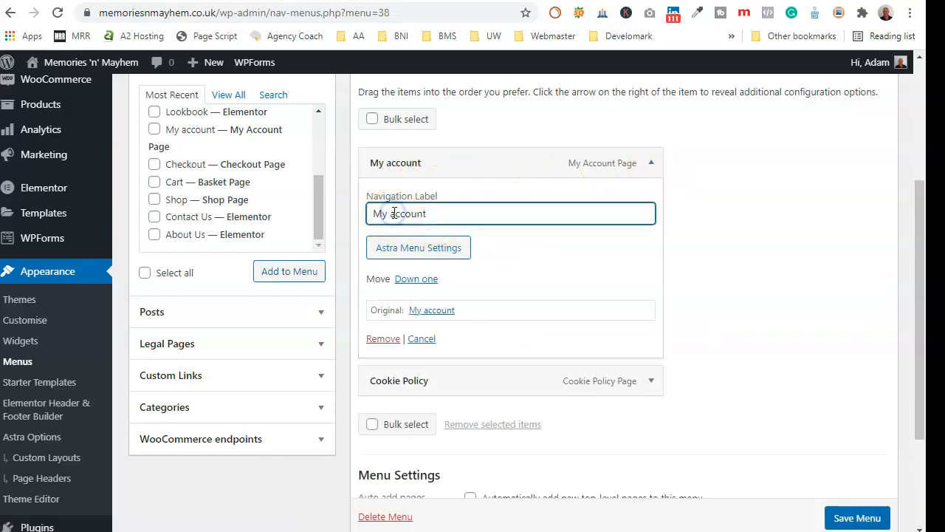
{"action": "left_click", "coordinate": [651, 163]}
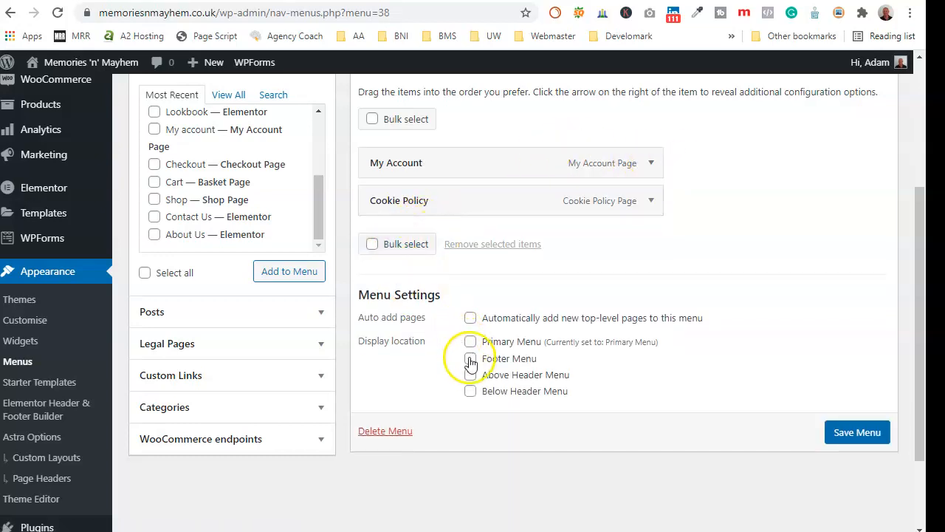
{"action": "left_click", "coordinate": [868, 434]}
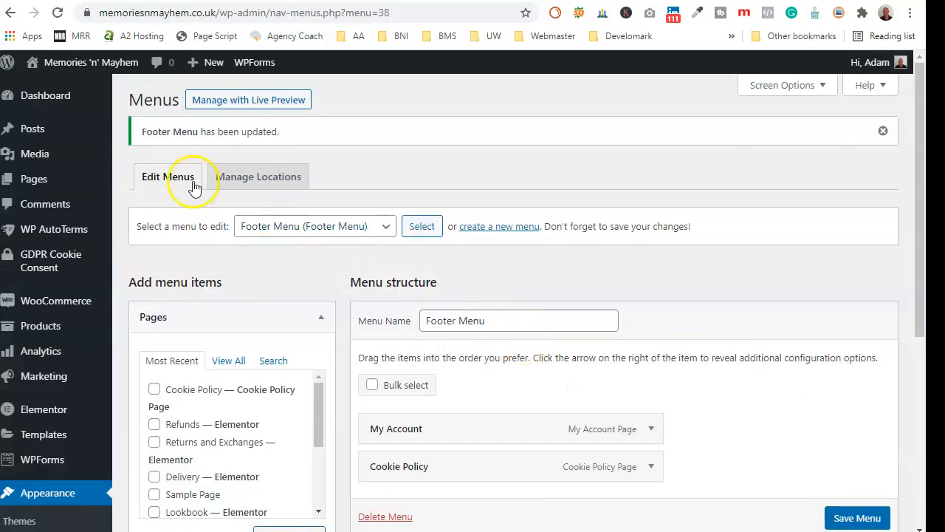
- Reopen the footer template in Elementor and switch the navigation widget's Menu to Footer Menu
{"action": "mouse_move", "coordinate": [59, 166]}
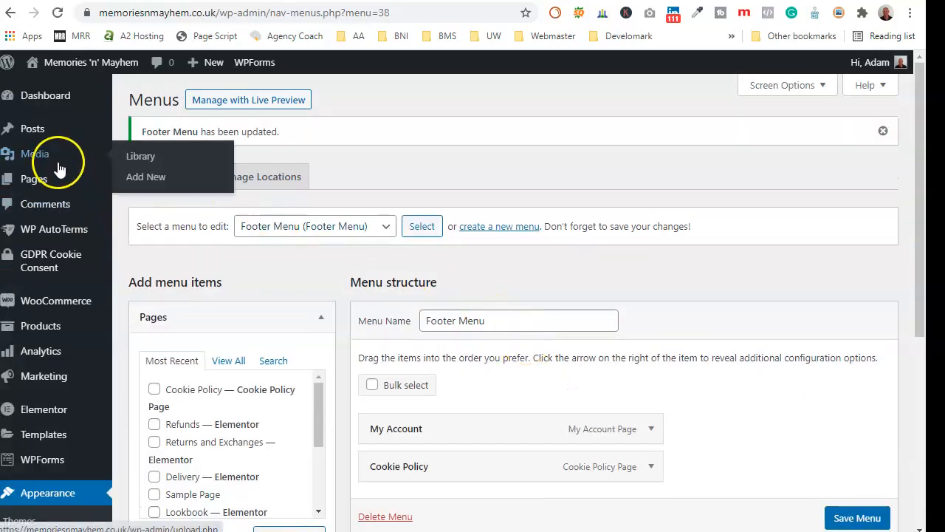
{"action": "scroll", "coordinate": [53, 492], "scroll_direction": "down", "scroll_amount": 2}
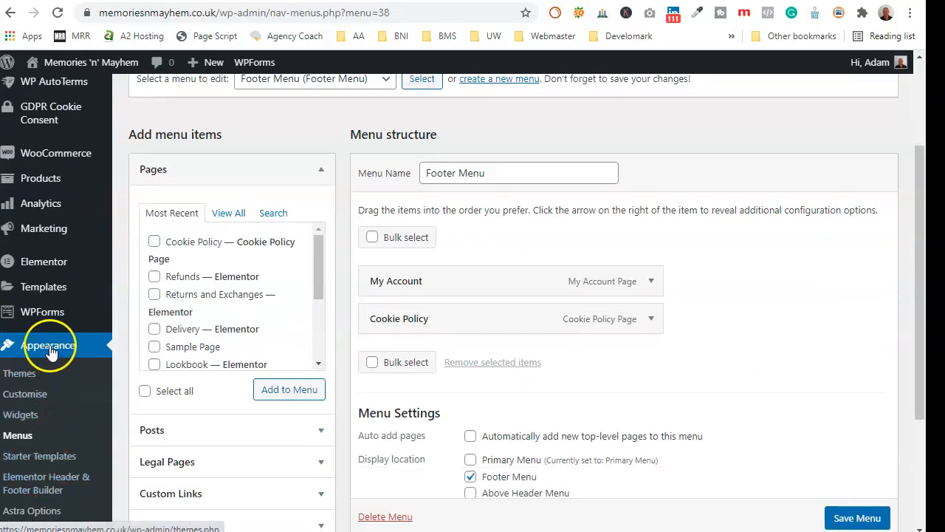
{"action": "scroll", "coordinate": [44, 351], "scroll_direction": "down", "scroll_amount": 2}
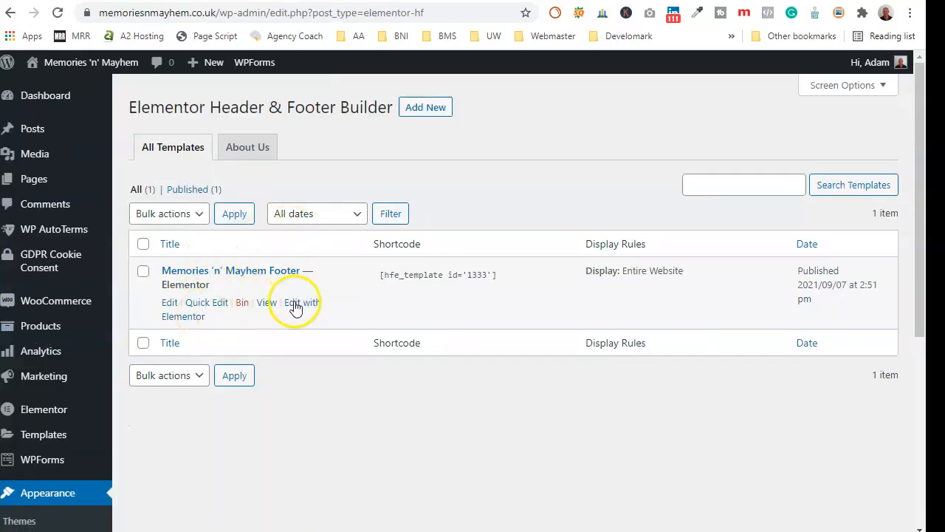
{"action": "left_click", "coordinate": [295, 304]}
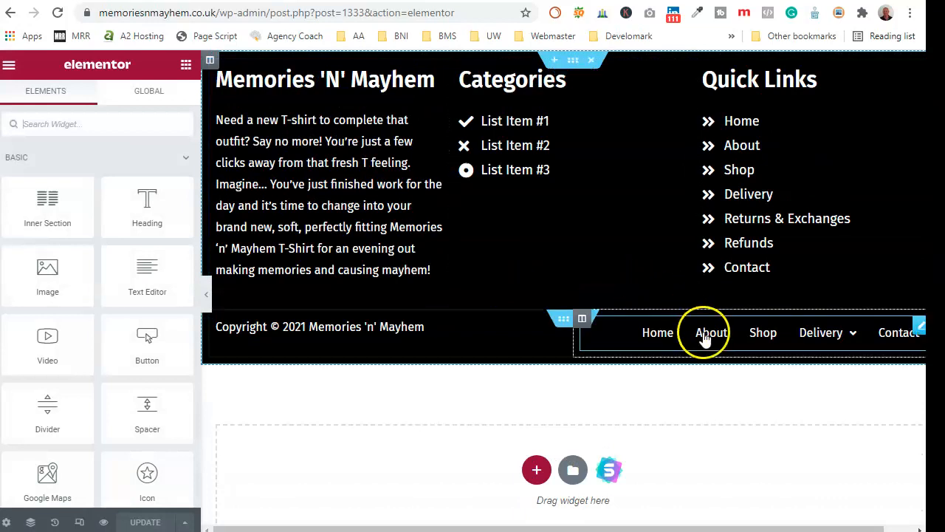
{"action": "left_click", "coordinate": [709, 334]}
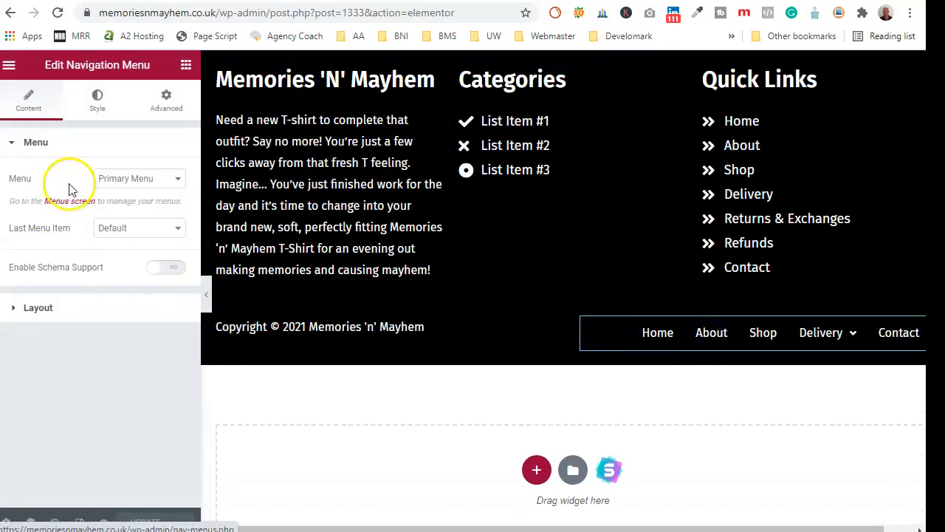
{"action": "left_click", "coordinate": [172, 186]}
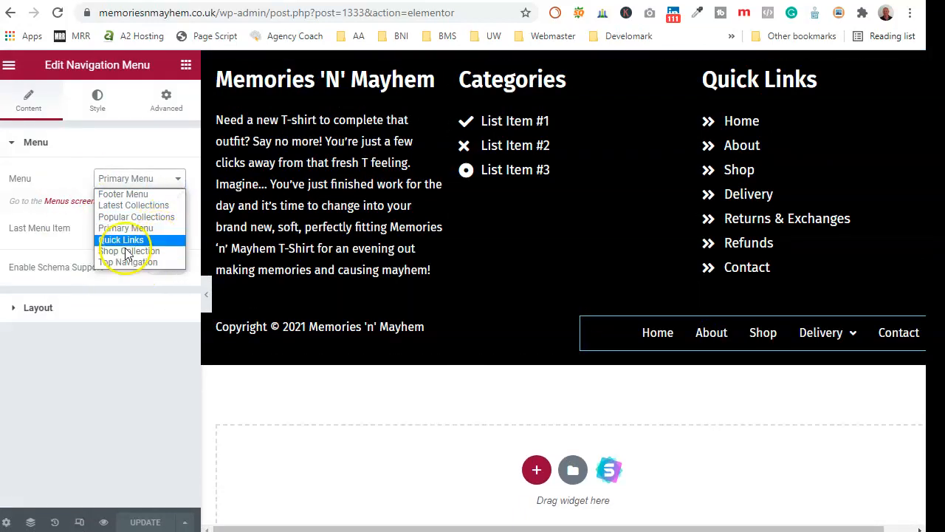
{"action": "left_click", "coordinate": [122, 193]}
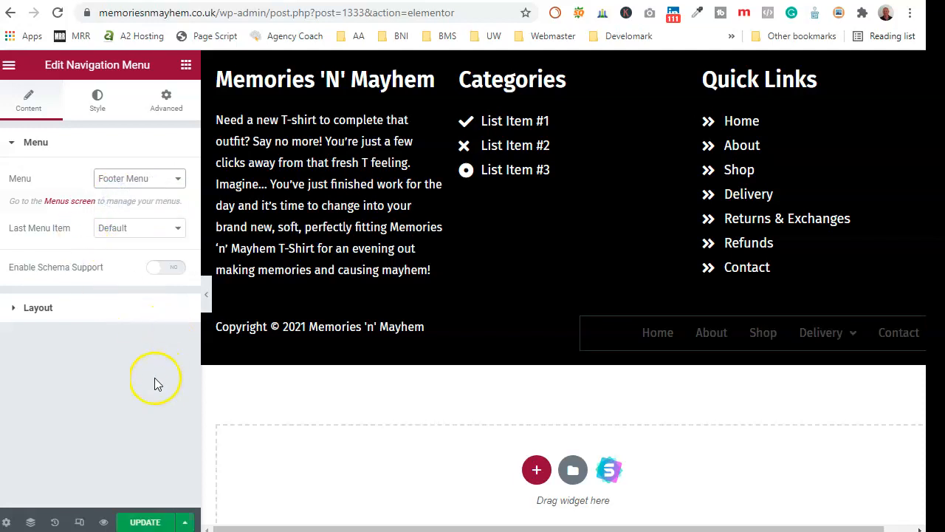
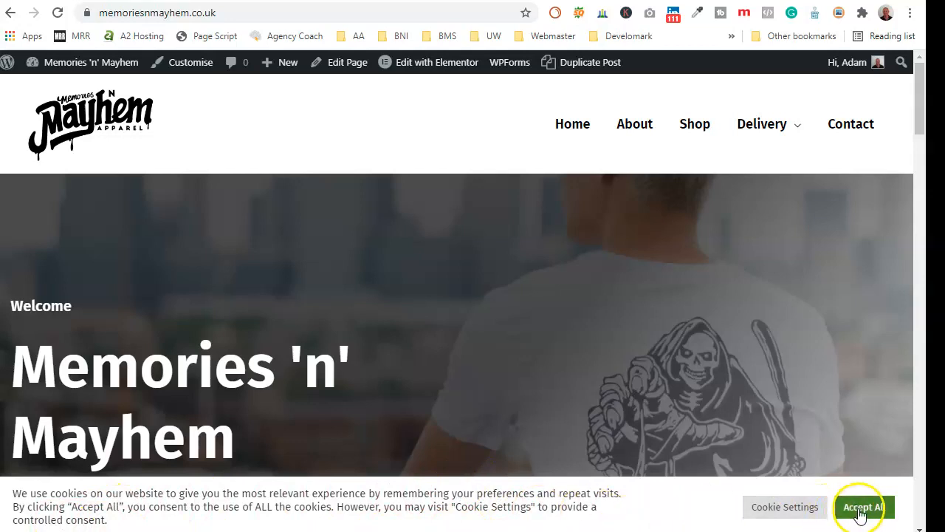
- Accept all cookies and check the black footer's Quick Links and policy links on the homepage
{"action": "left_click", "coordinate": [860, 515]}
{"action": "scroll", "coordinate": [552, 325], "scroll_direction": "down", "scroll_amount": 5}
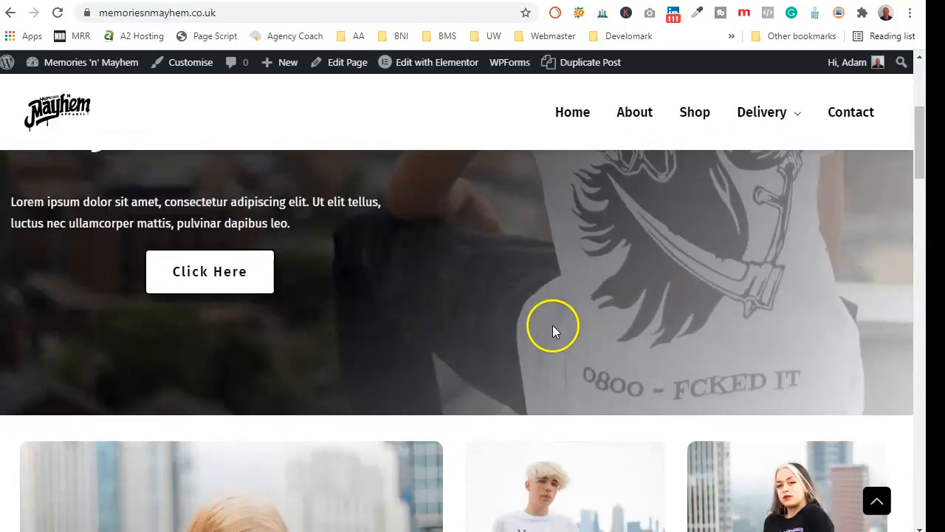
{"action": "scroll", "coordinate": [552, 325], "scroll_direction": "down", "scroll_amount": 12}
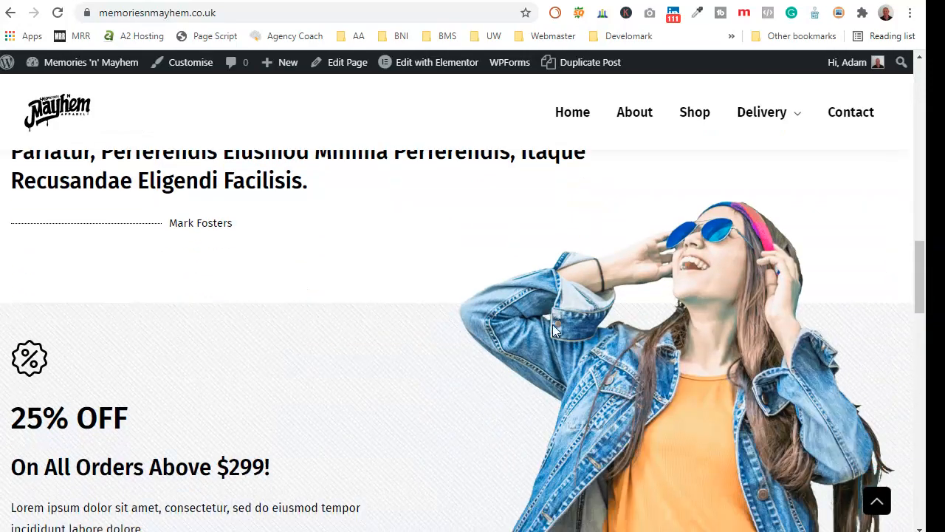
{"action": "scroll", "coordinate": [552, 324], "scroll_direction": "down", "scroll_amount": 15}
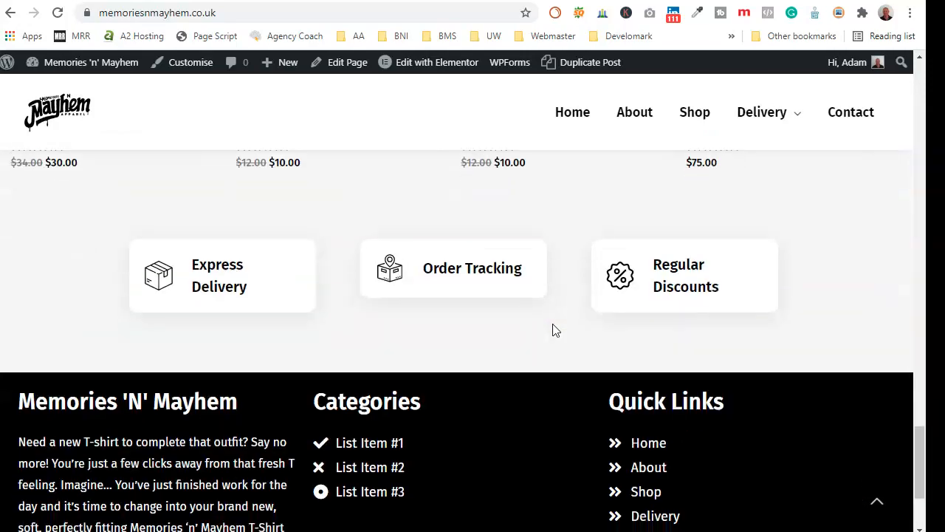
{"action": "scroll", "coordinate": [554, 330], "scroll_direction": "down", "scroll_amount": 3}
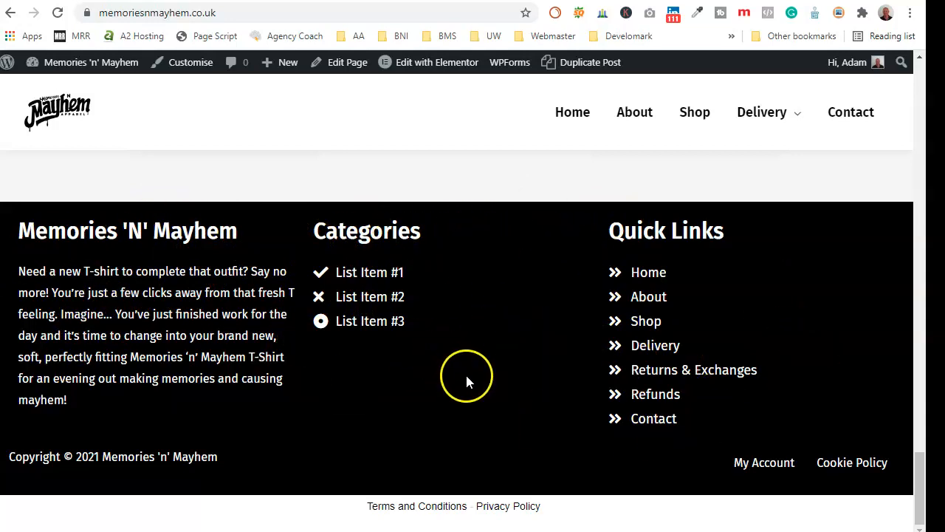
{"action": "scroll", "coordinate": [467, 381], "scroll_direction": "up", "scroll_amount": 4}
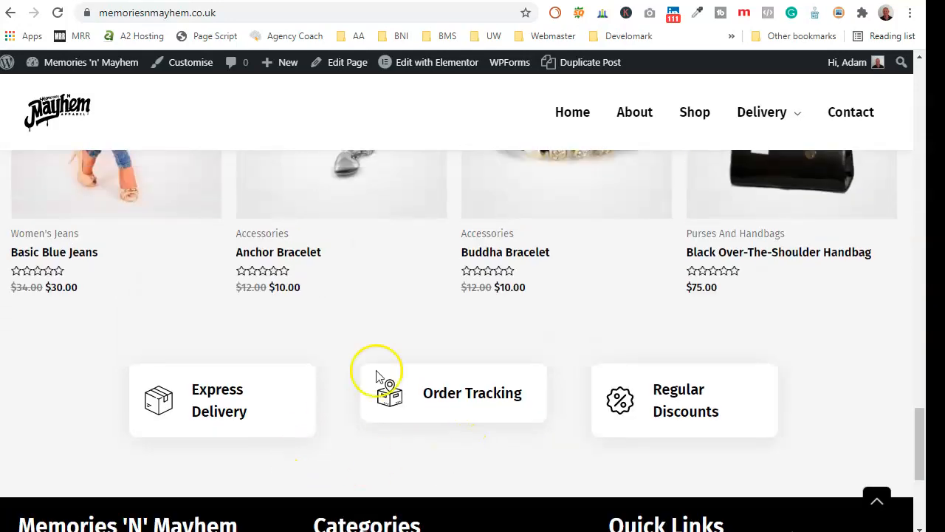
{"action": "scroll", "coordinate": [514, 405], "scroll_direction": "up", "scroll_amount": 20}
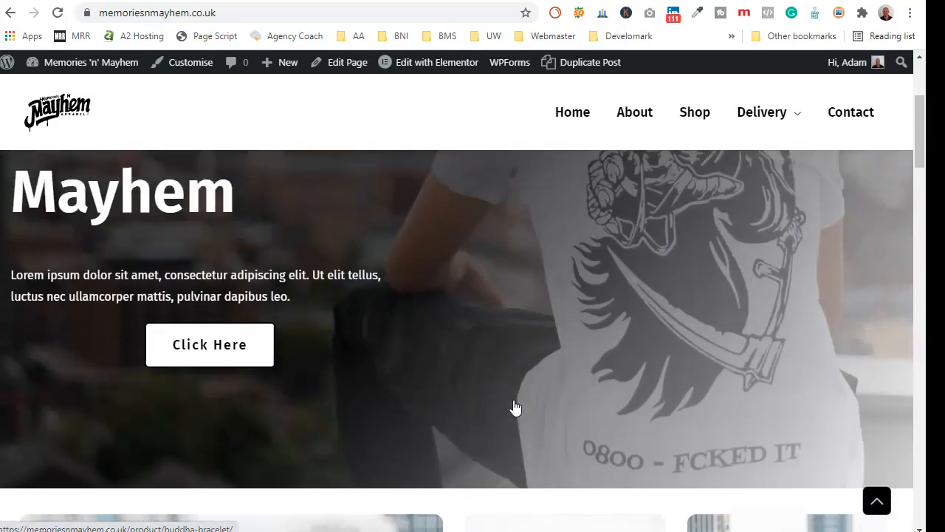
{"action": "scroll", "coordinate": [515, 407], "scroll_direction": "up", "scroll_amount": 3}
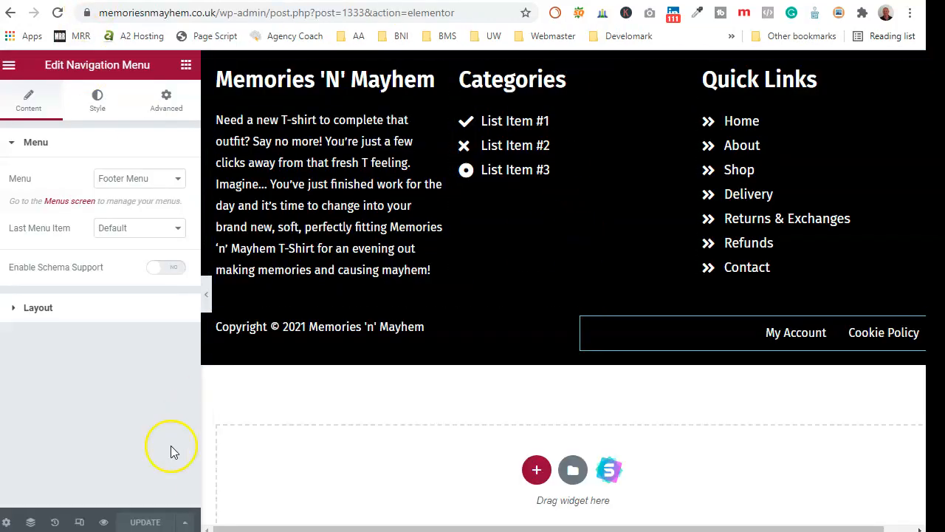
- Exit the Elementor footer editor to the template's WordPress edit screen
{"action": "left_click", "coordinate": [9, 68]}
{"action": "left_click", "coordinate": [92, 325]}
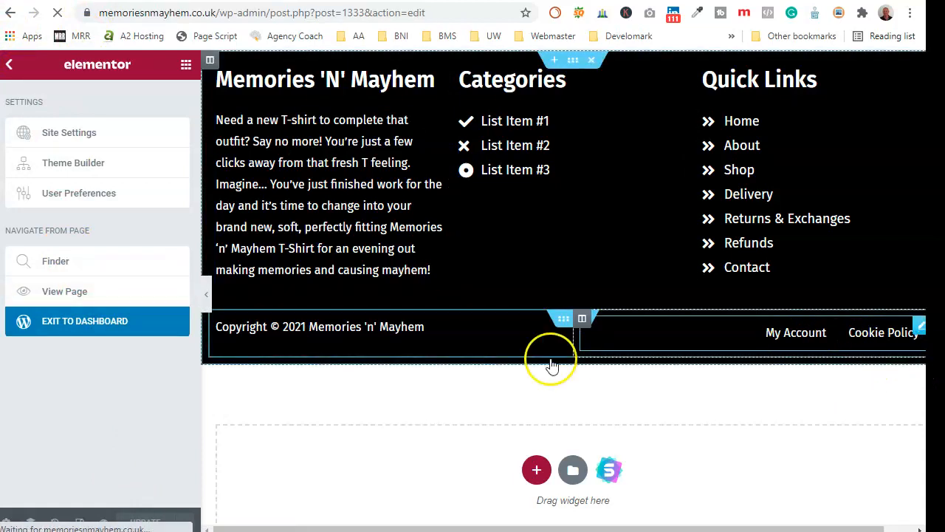